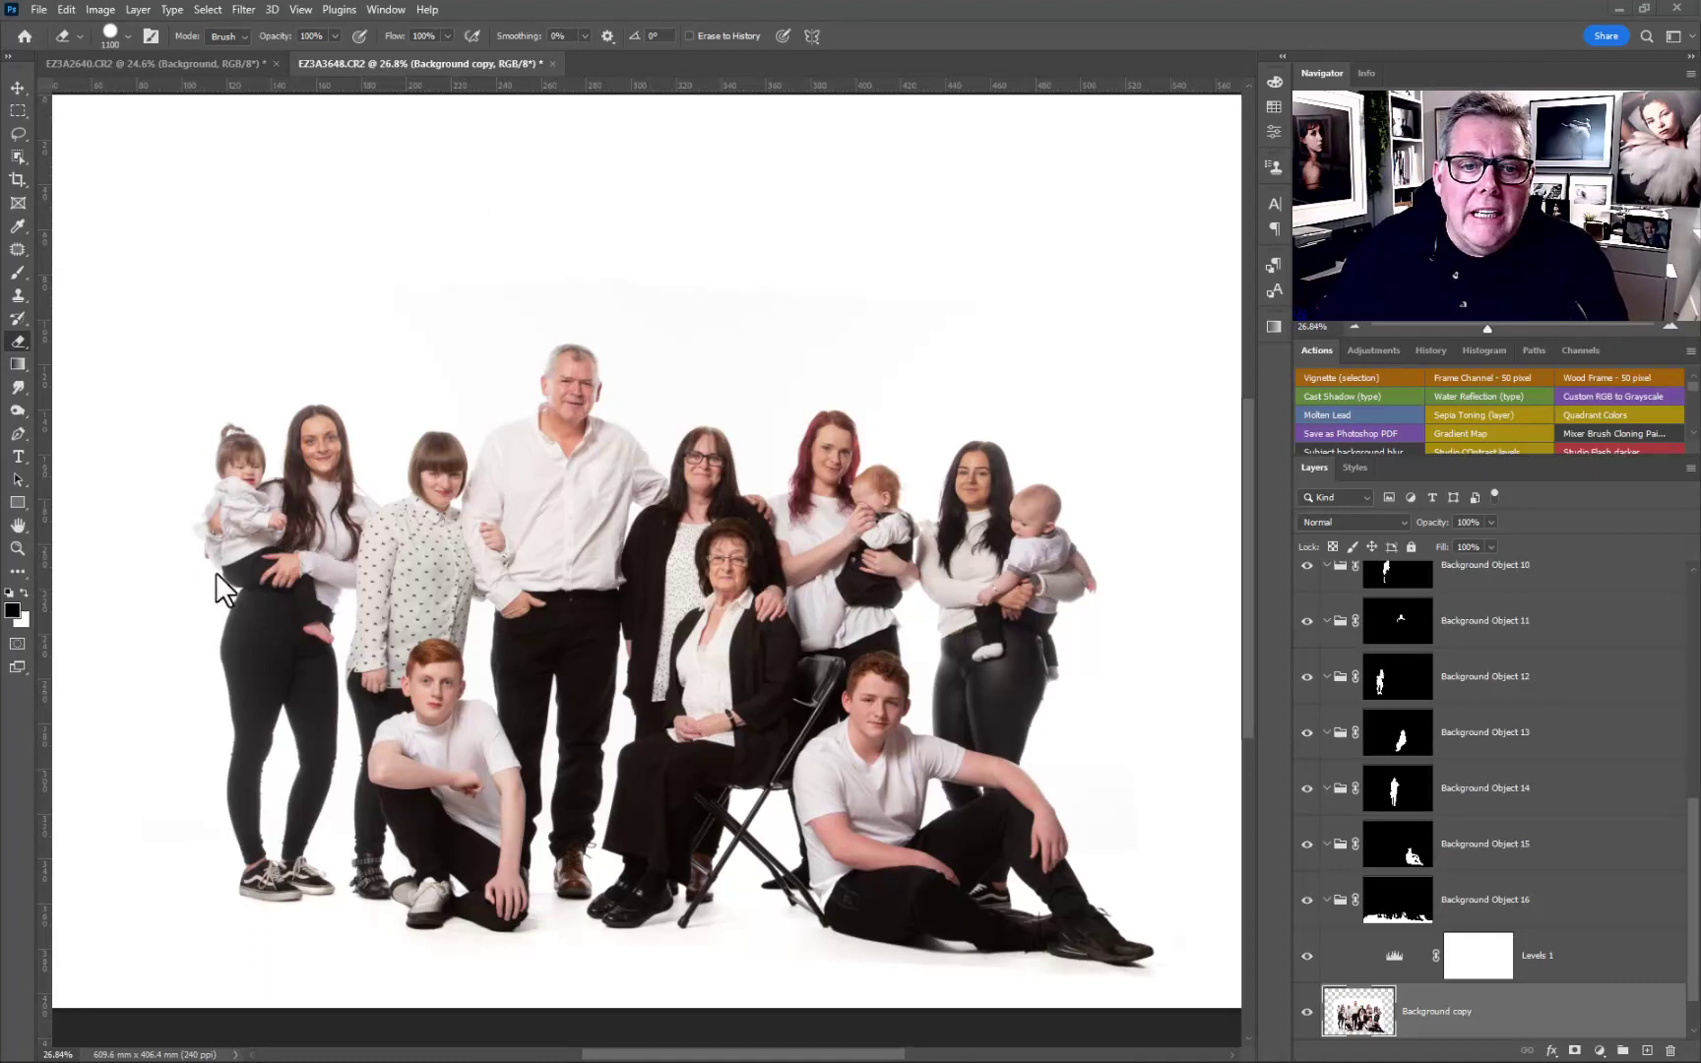
- Switch from the family group shot to the beach photo EZ1A2640.CR2
scroll(1458, 848, "up", 6)
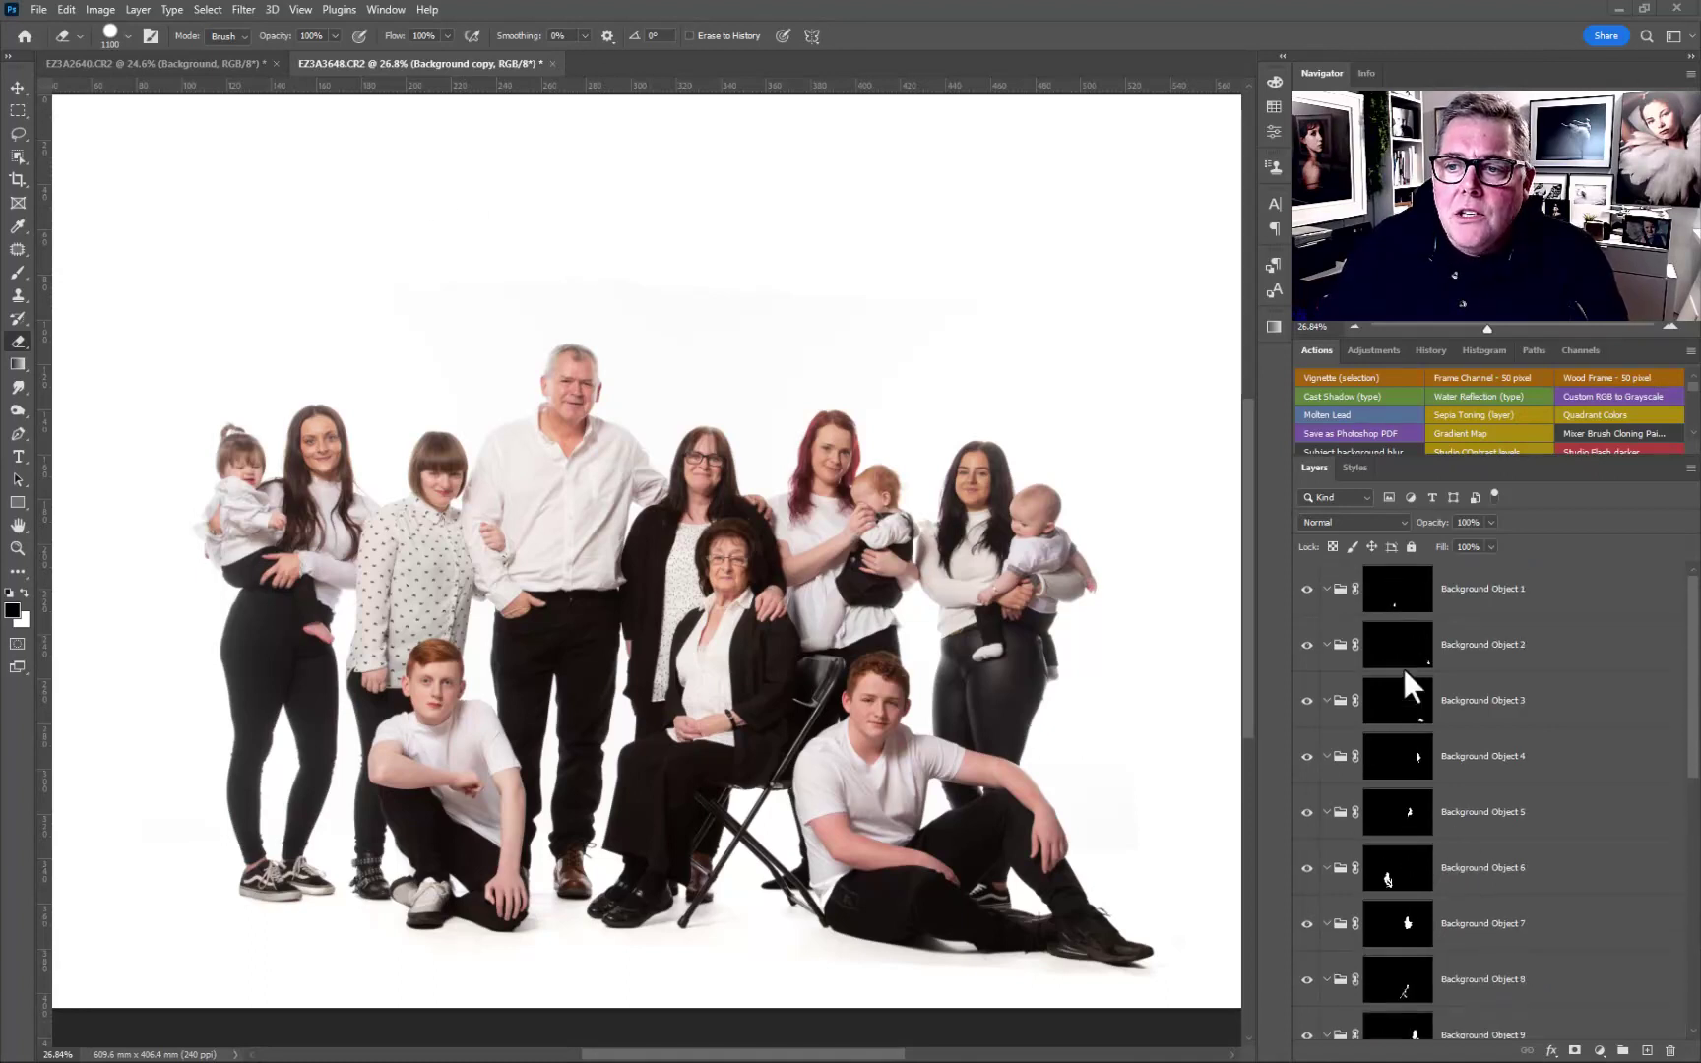
scroll(1394, 610, "down", 6)
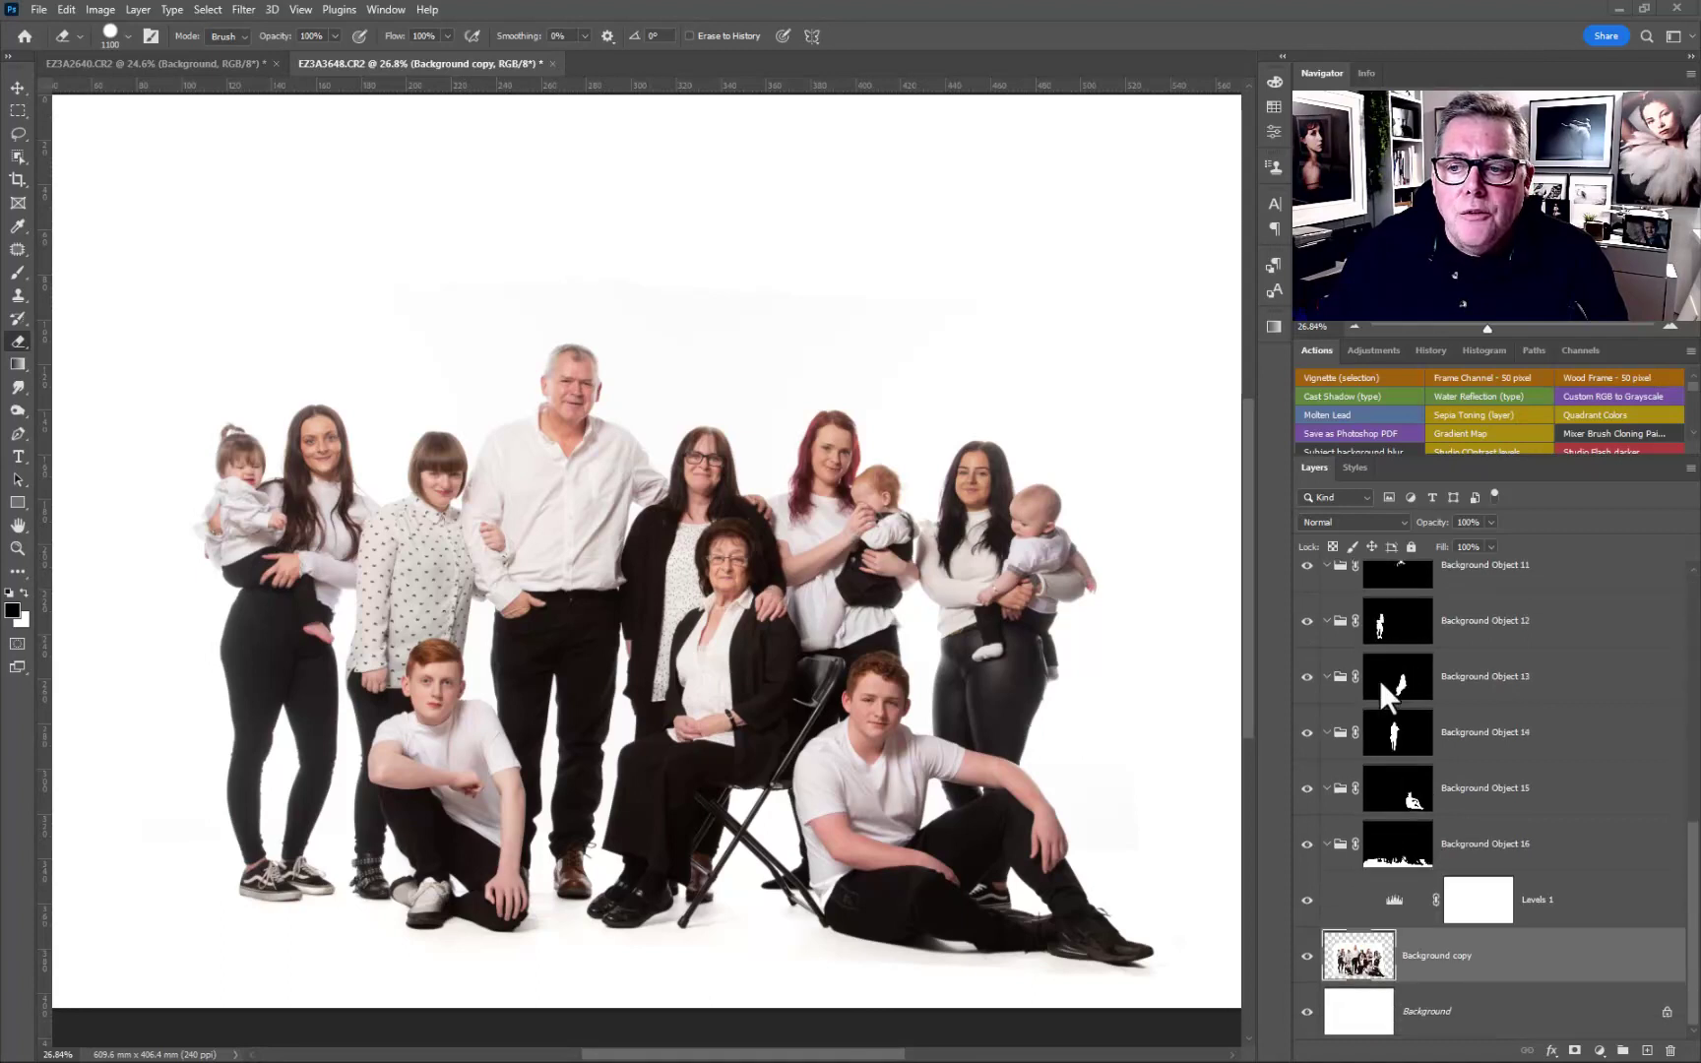
left_click(159, 64)
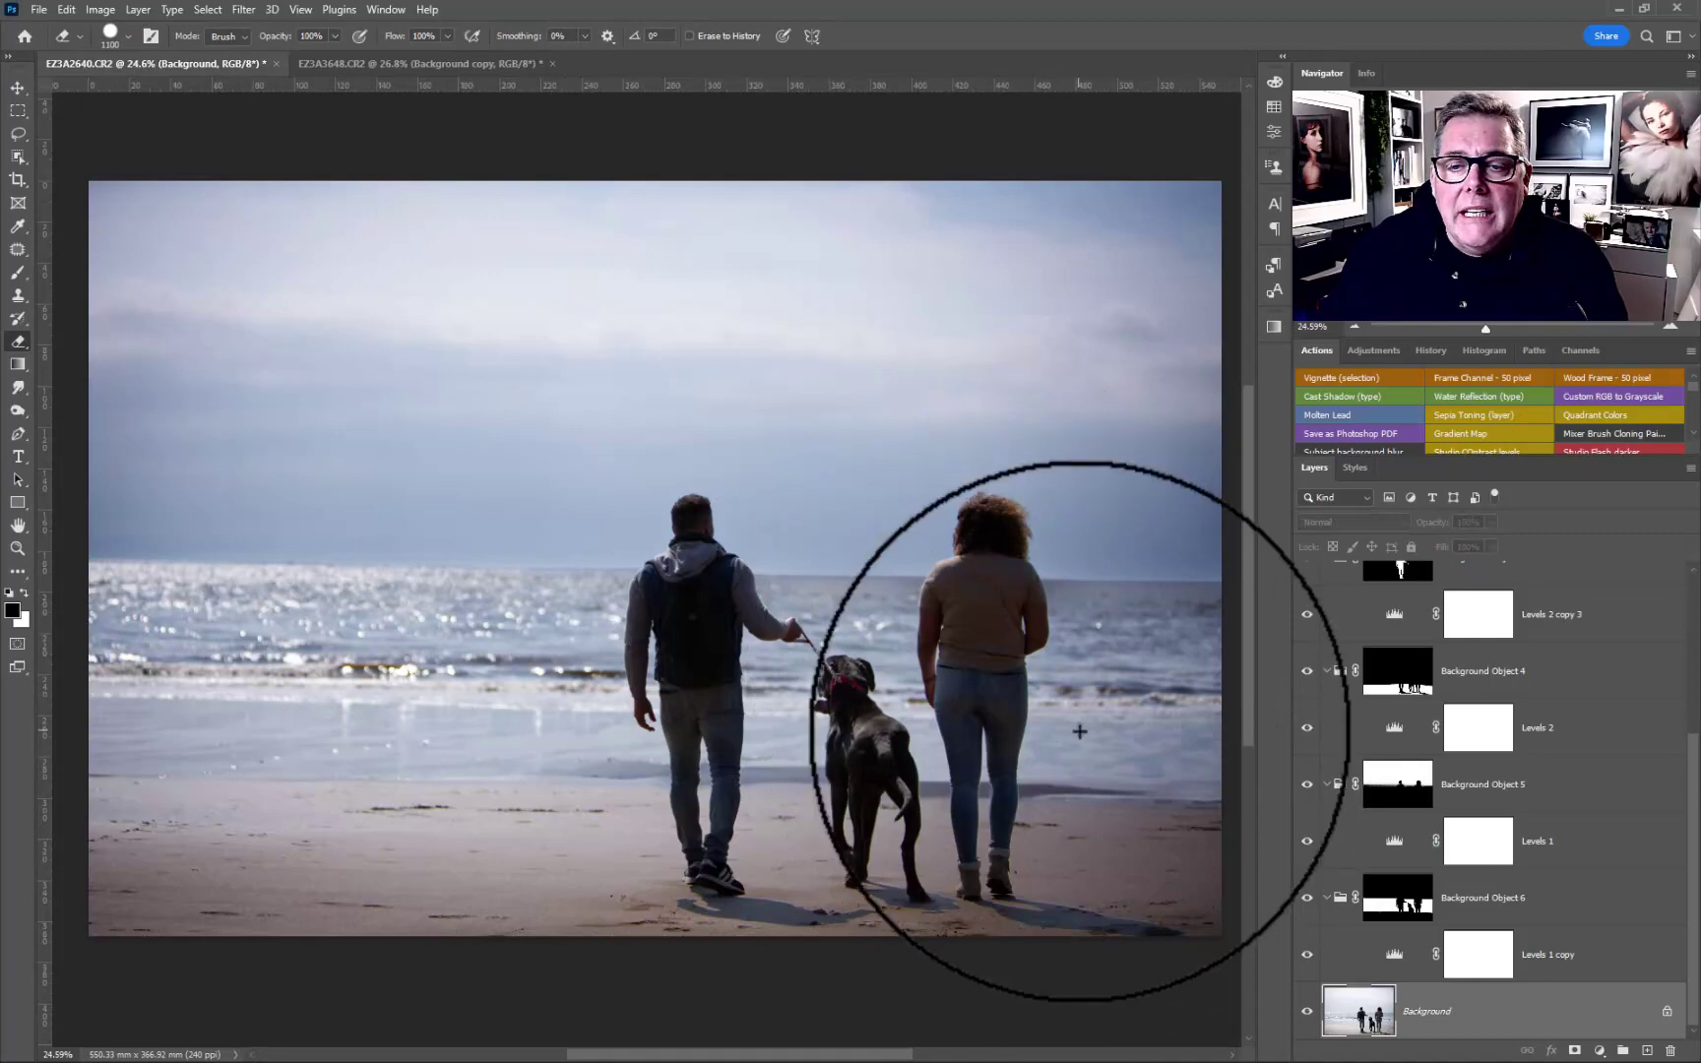
- Hide and reshow Background Objects 4–6 to compare the beach photo with and without its Levels adjustments
left_click(1307, 1011, "alt")
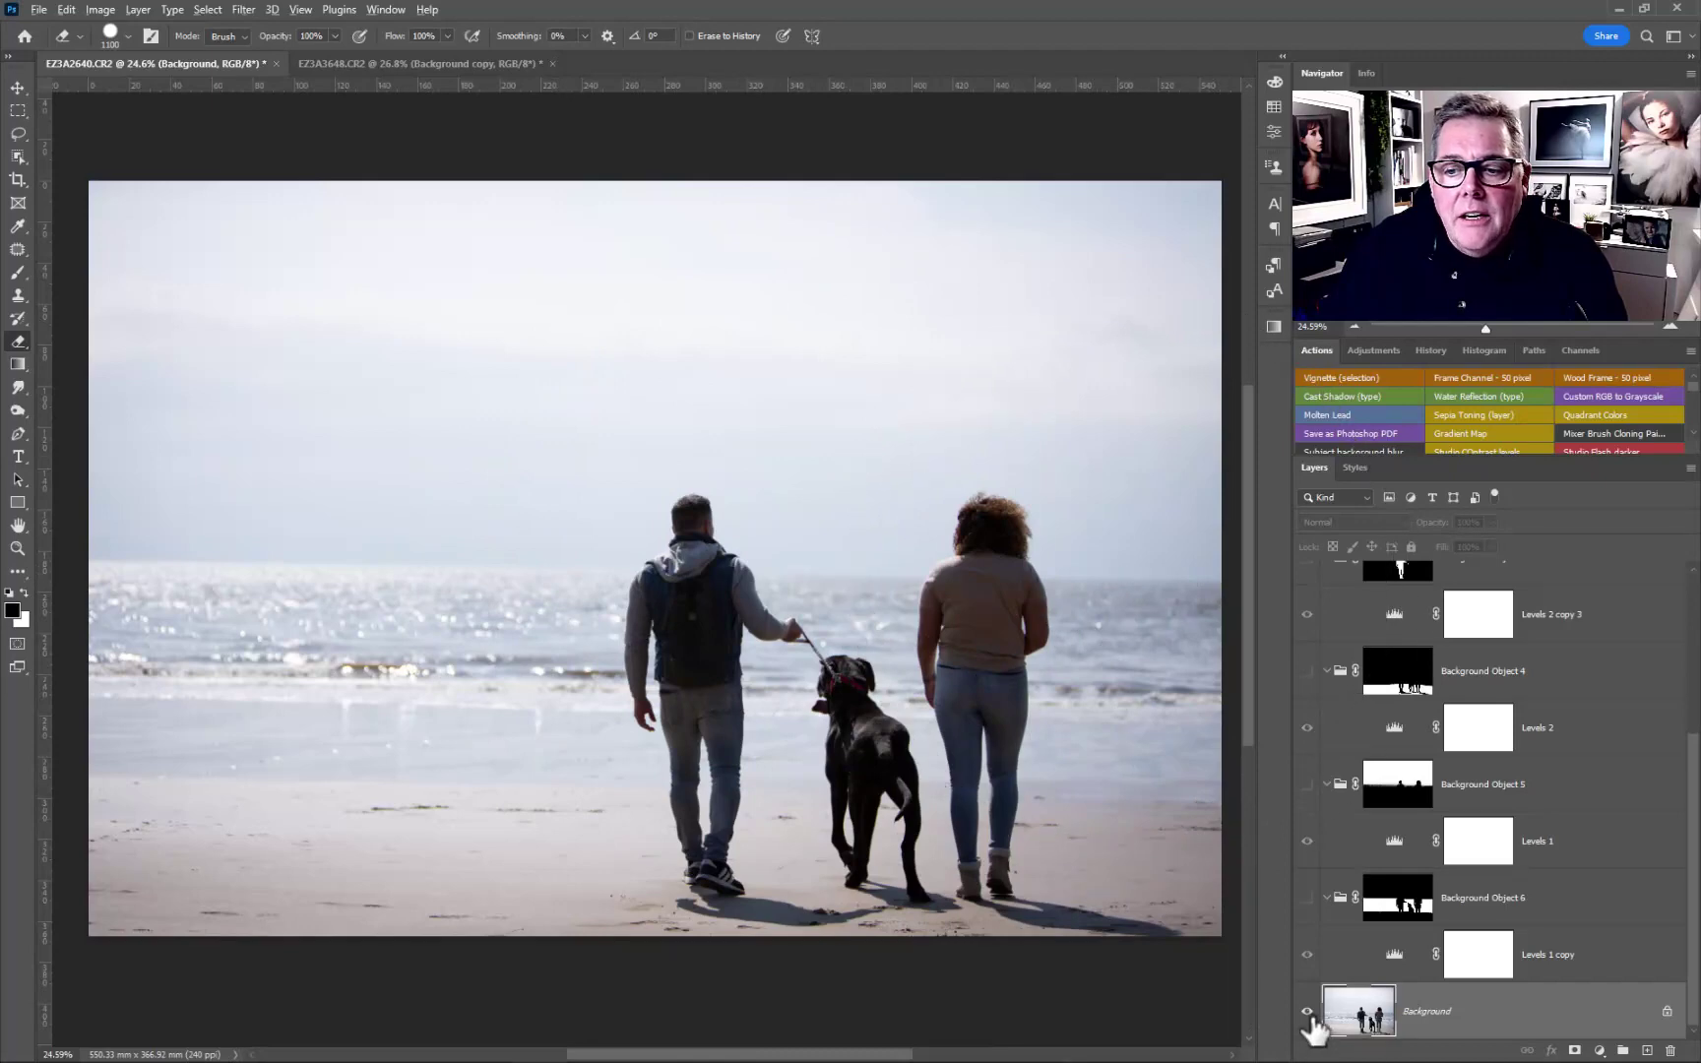
left_click(1308, 1011, "alt")
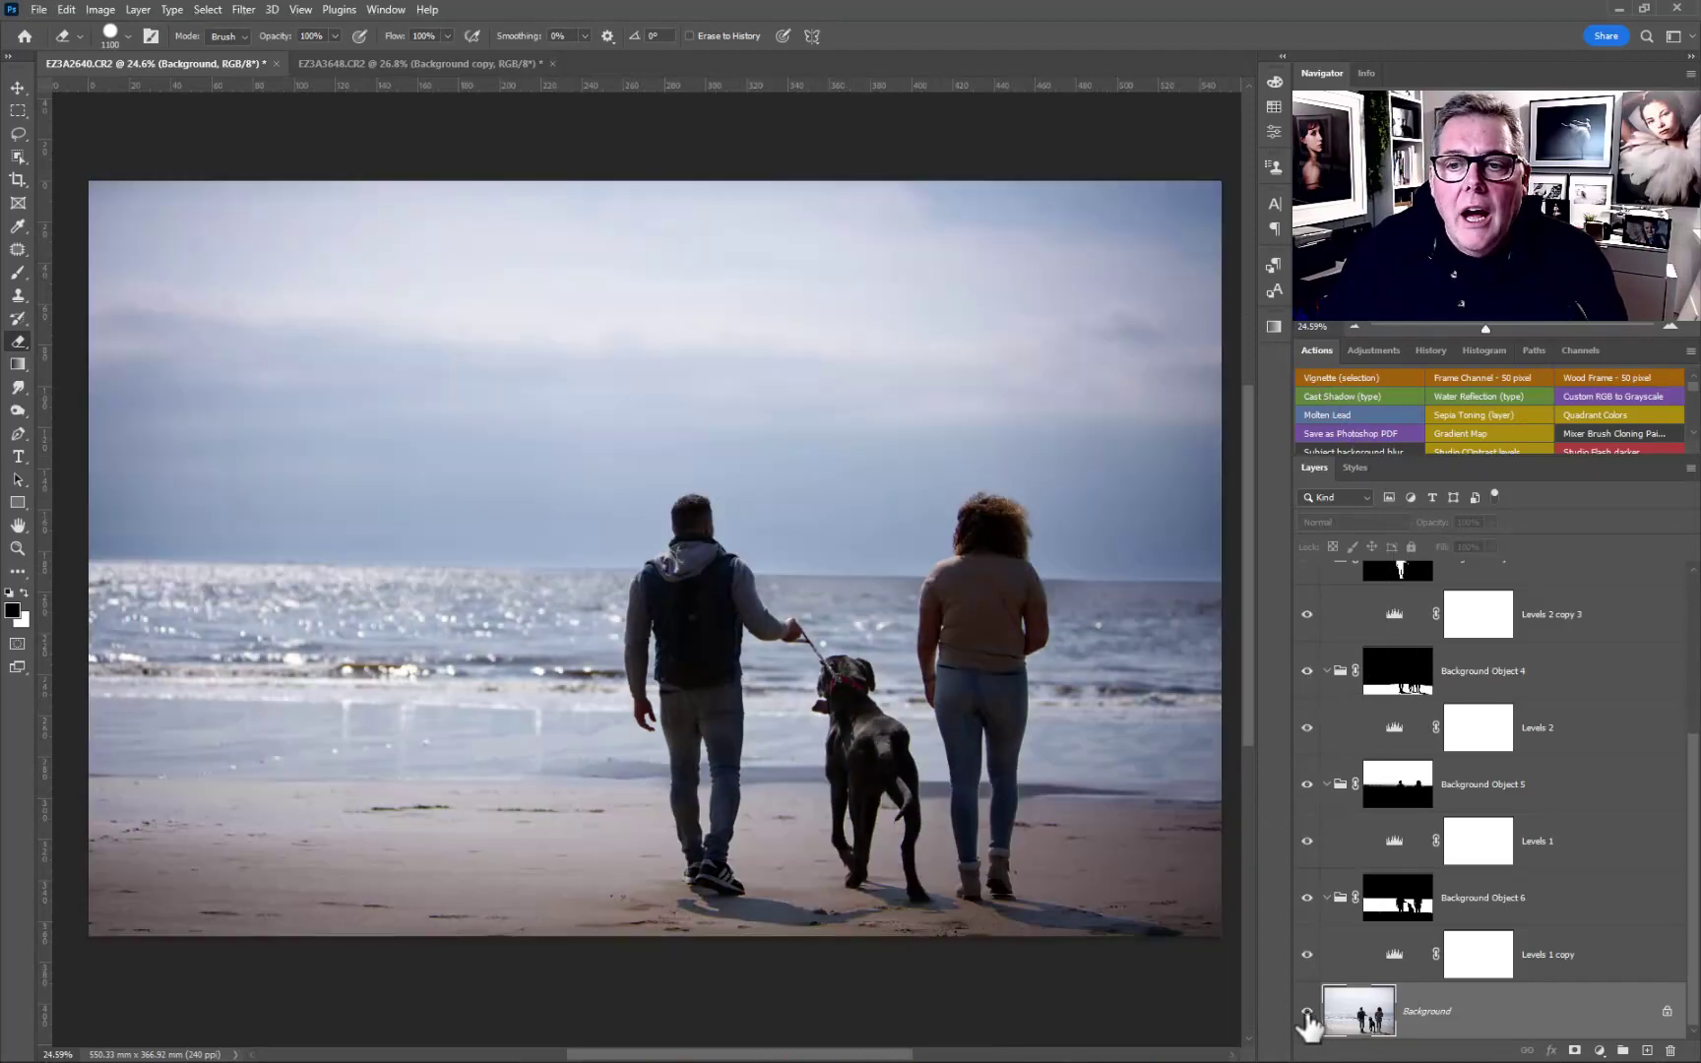
scroll(1364, 778, "up", 3)
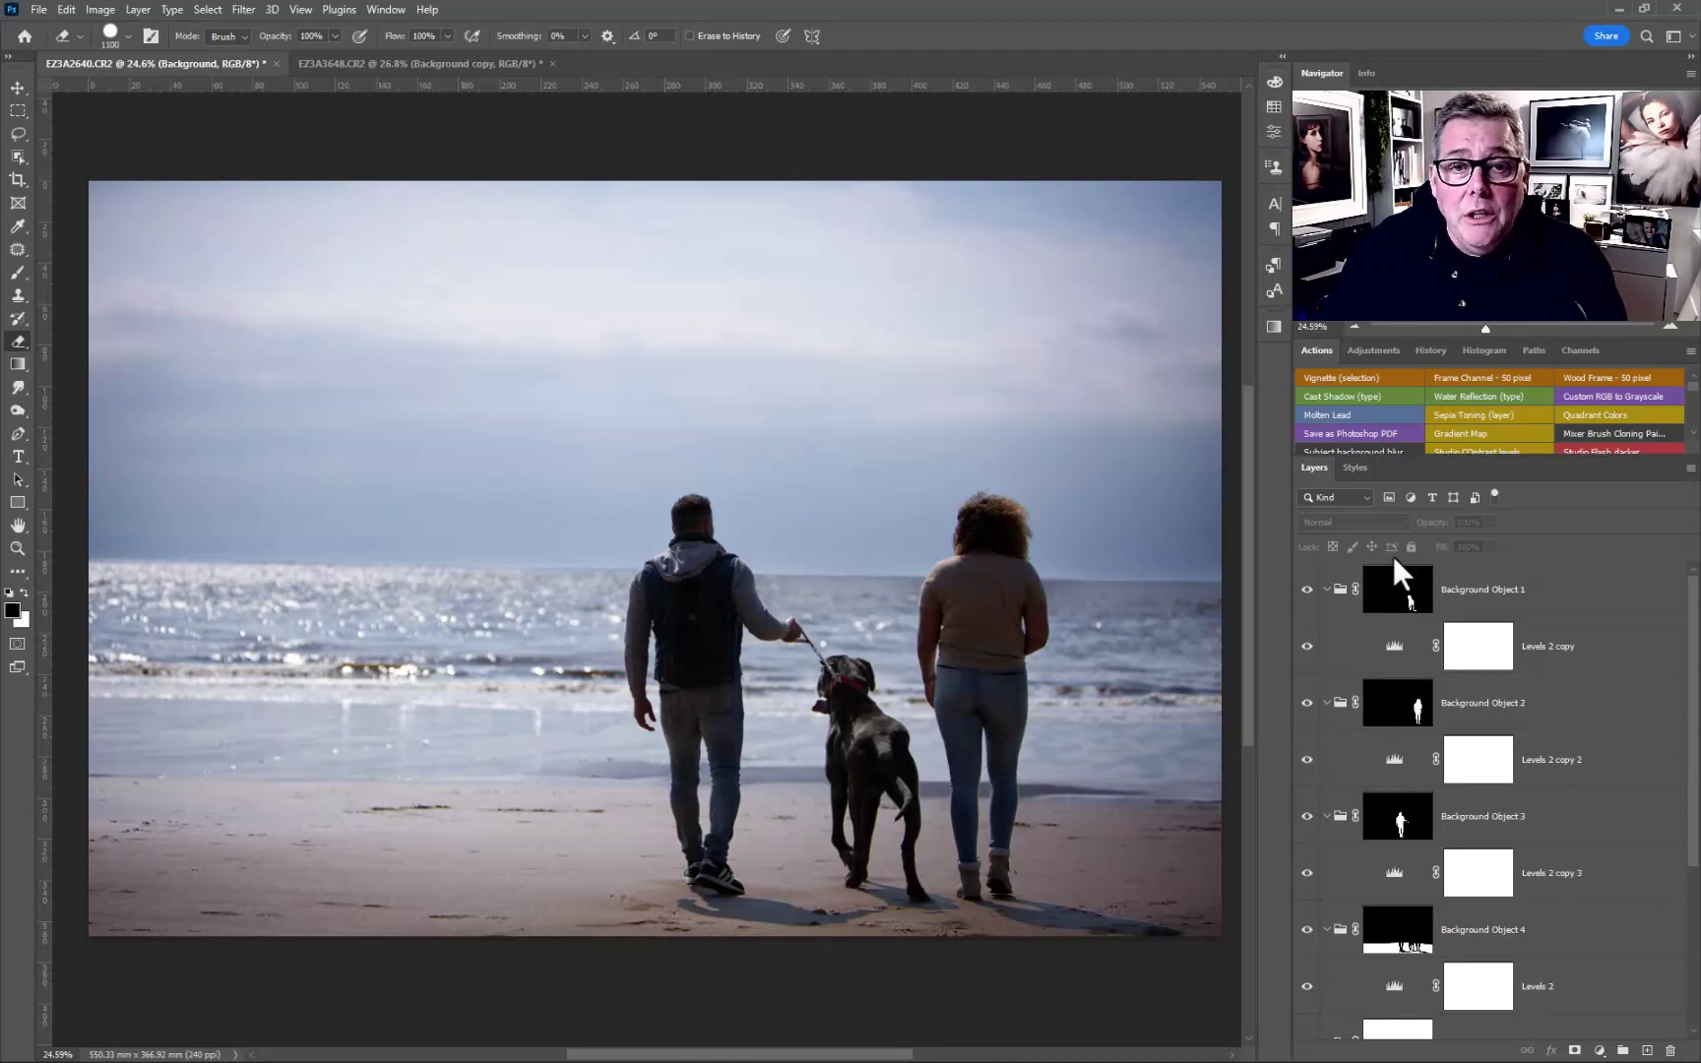
left_click(39, 10)
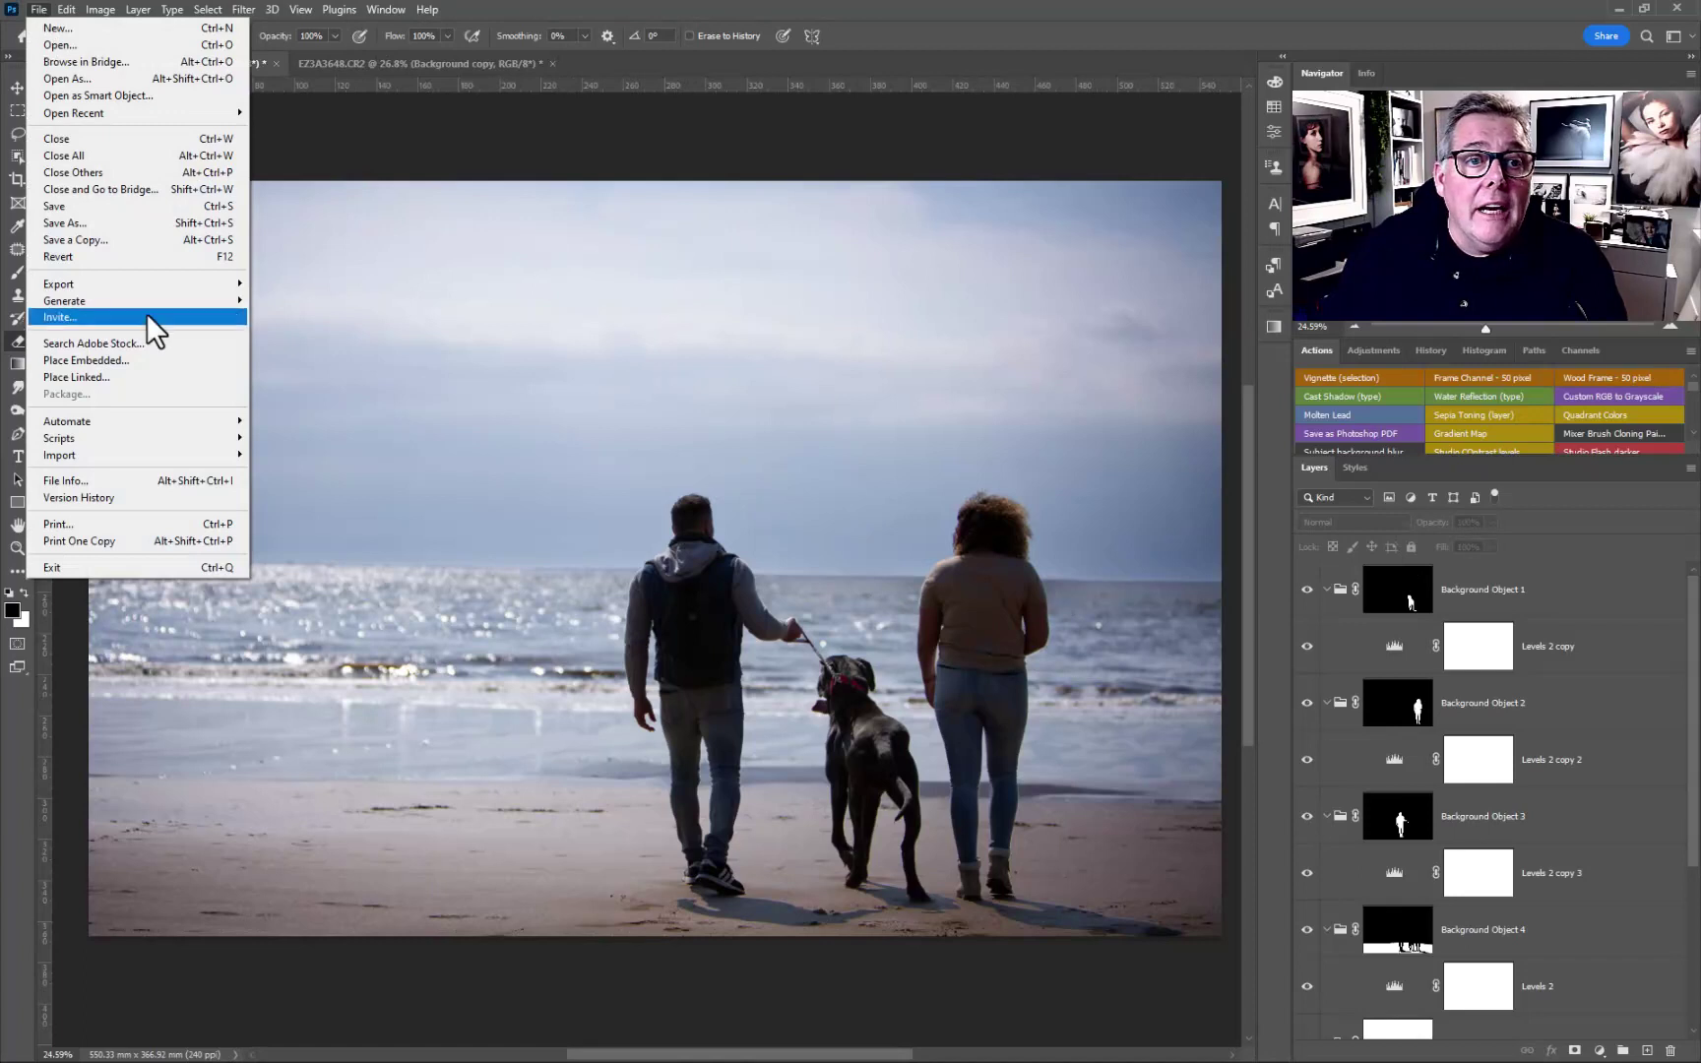
- Revert EZ1A2640.CR2 to its original state with only the Background layer
left_click(105, 257)
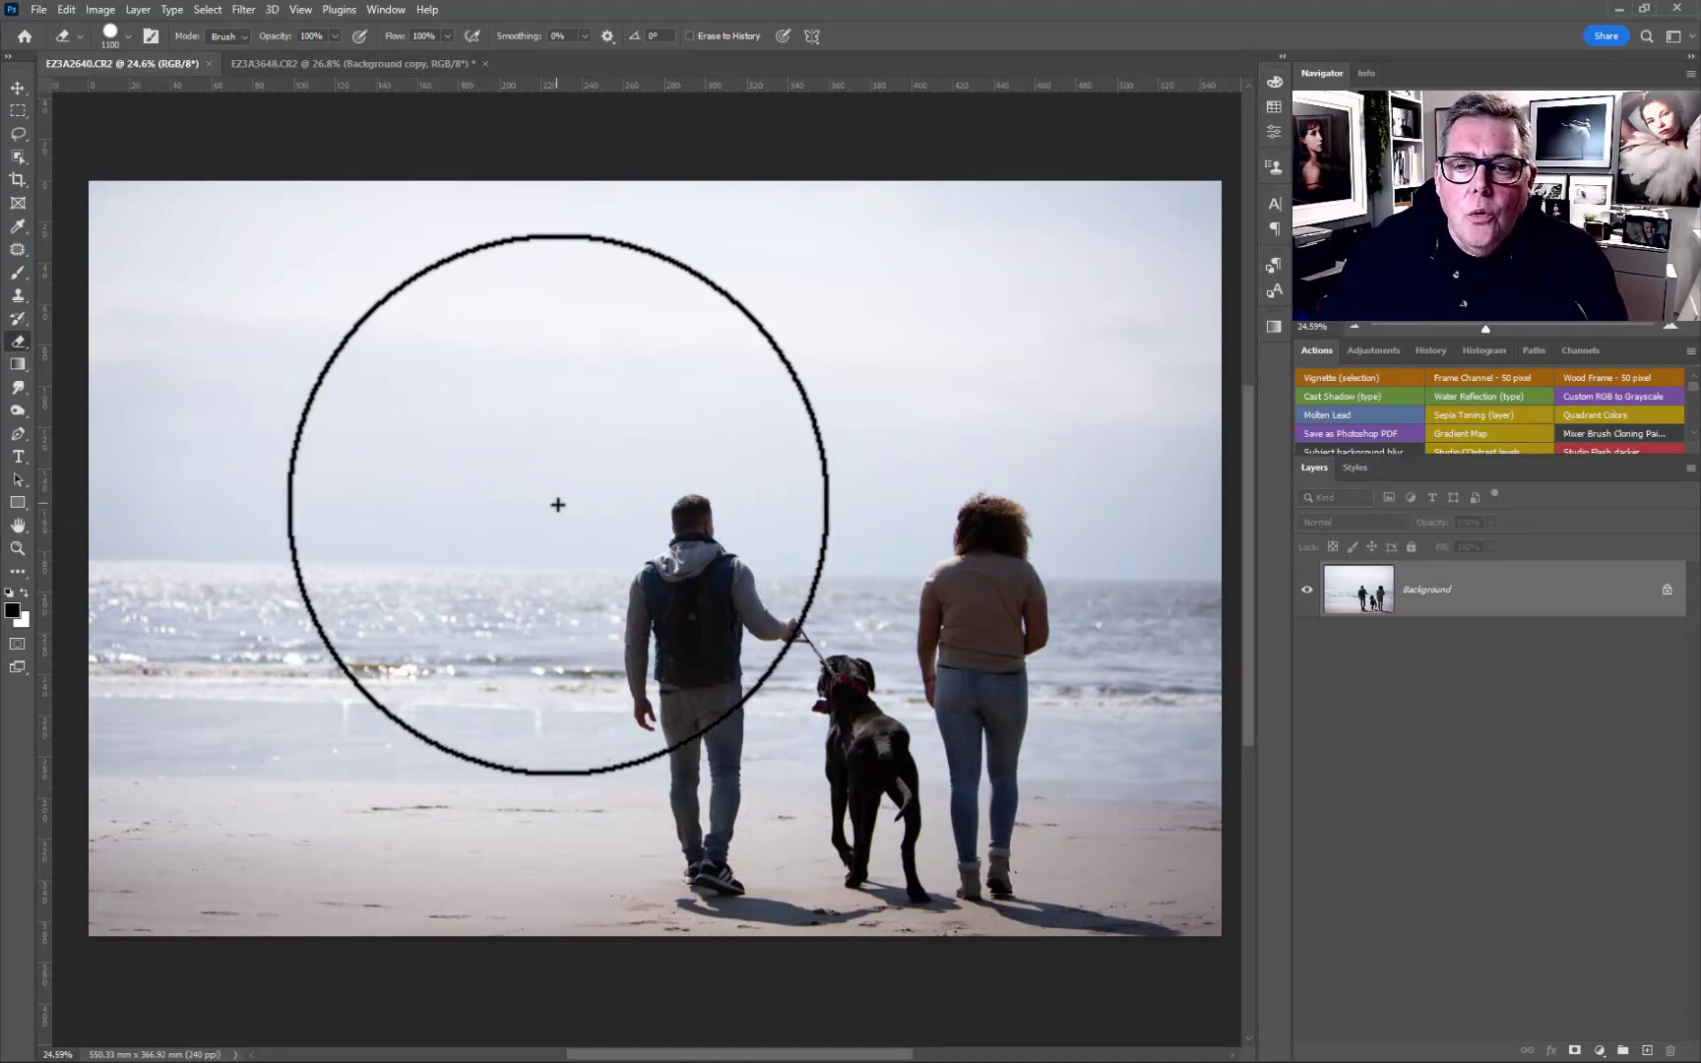
left_click(138, 10)
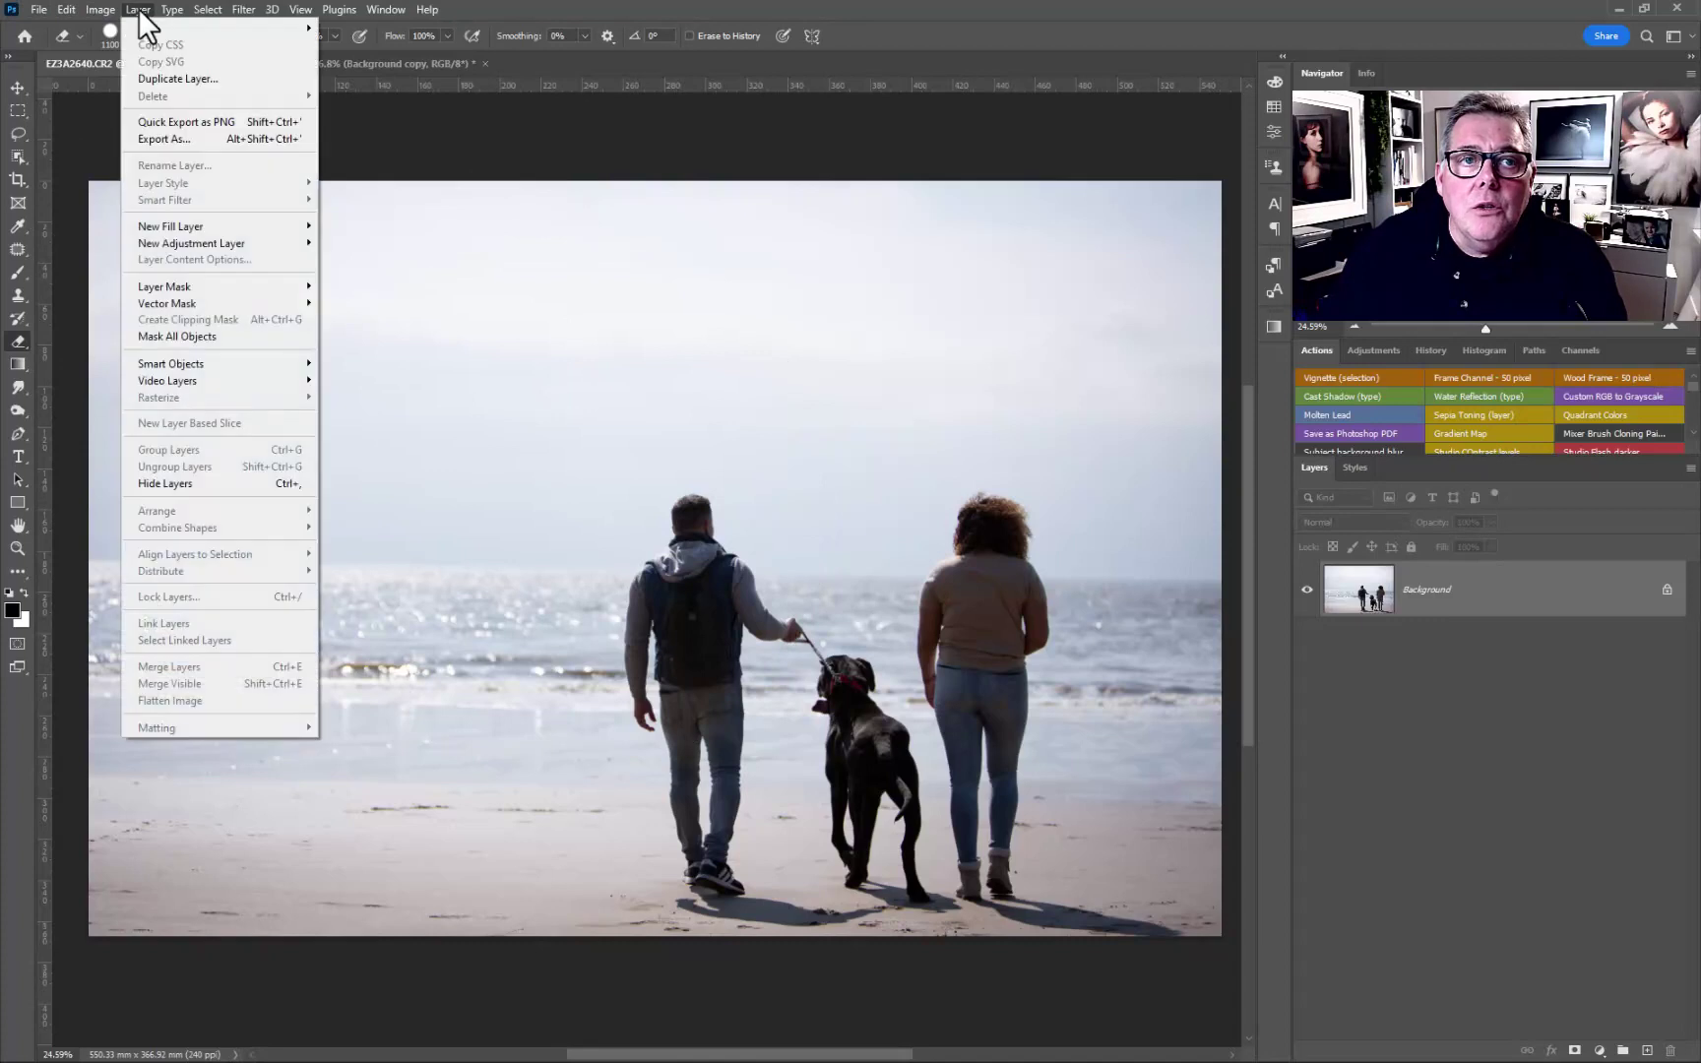
- Run Mask All Objects on the beach photo to create masked groups Background Object 1–6
left_click(161, 336)
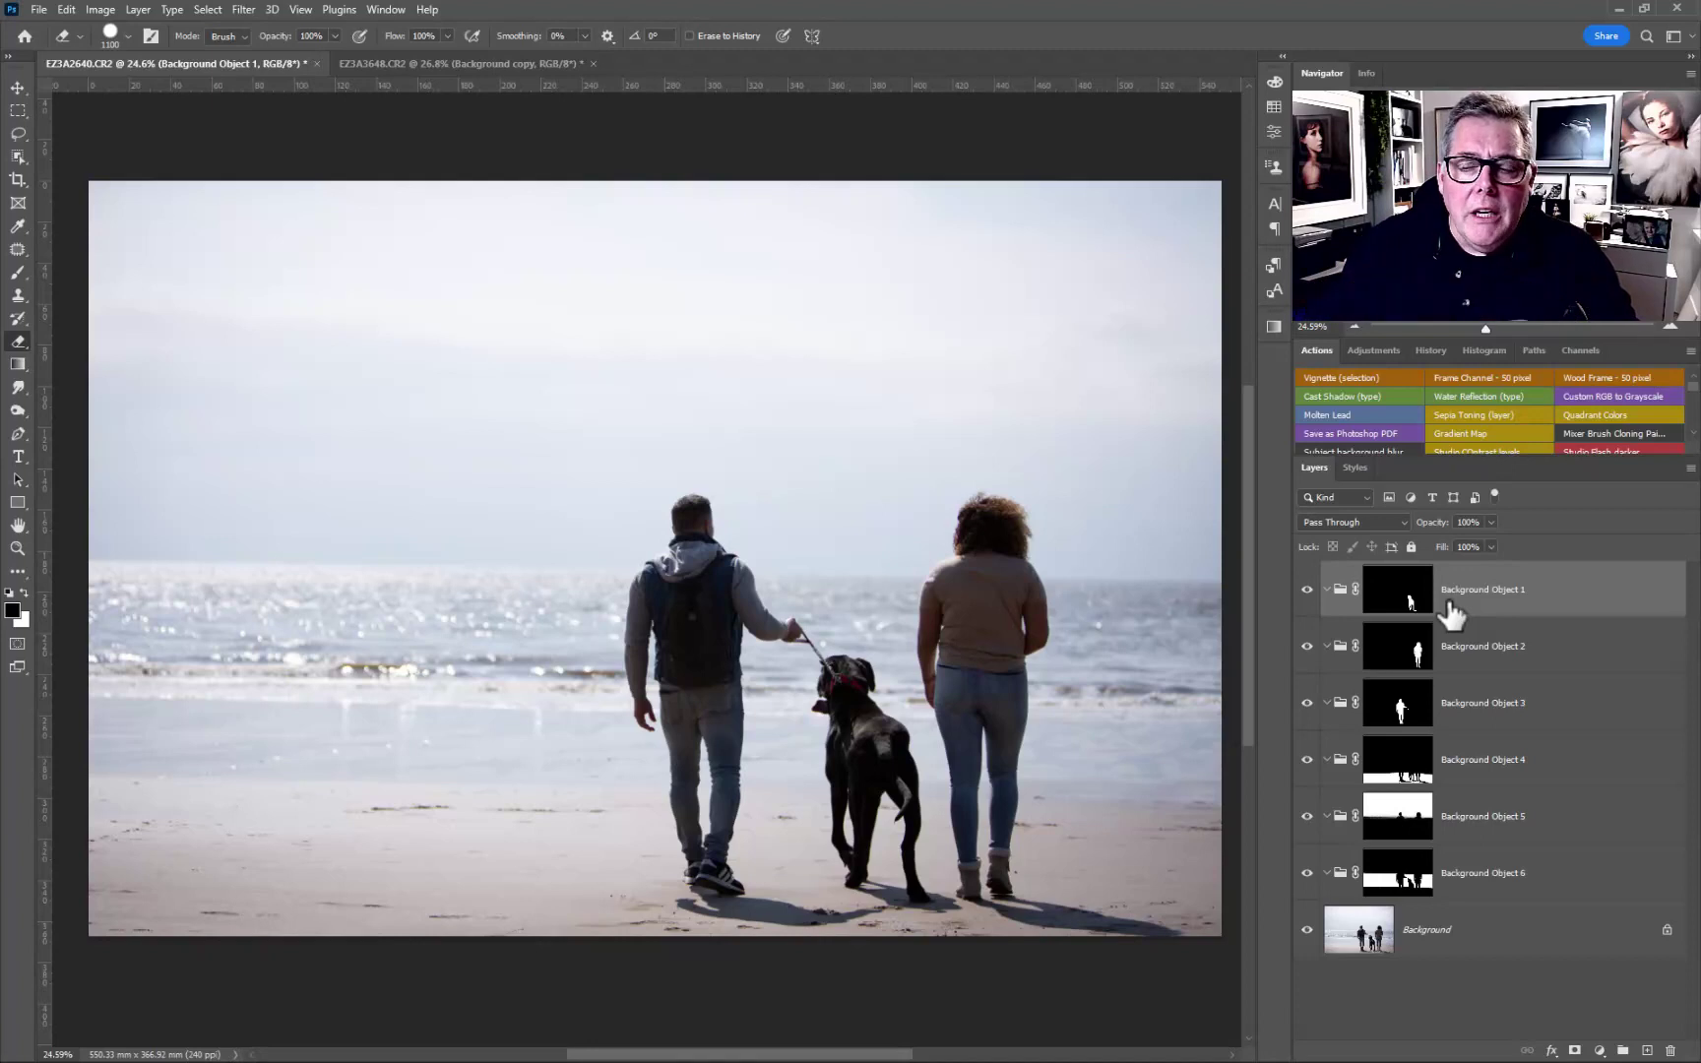
- Add a Levels 1 adjustment to Background Object 1 with midtones raised to 1.53
left_click(1600, 1051)
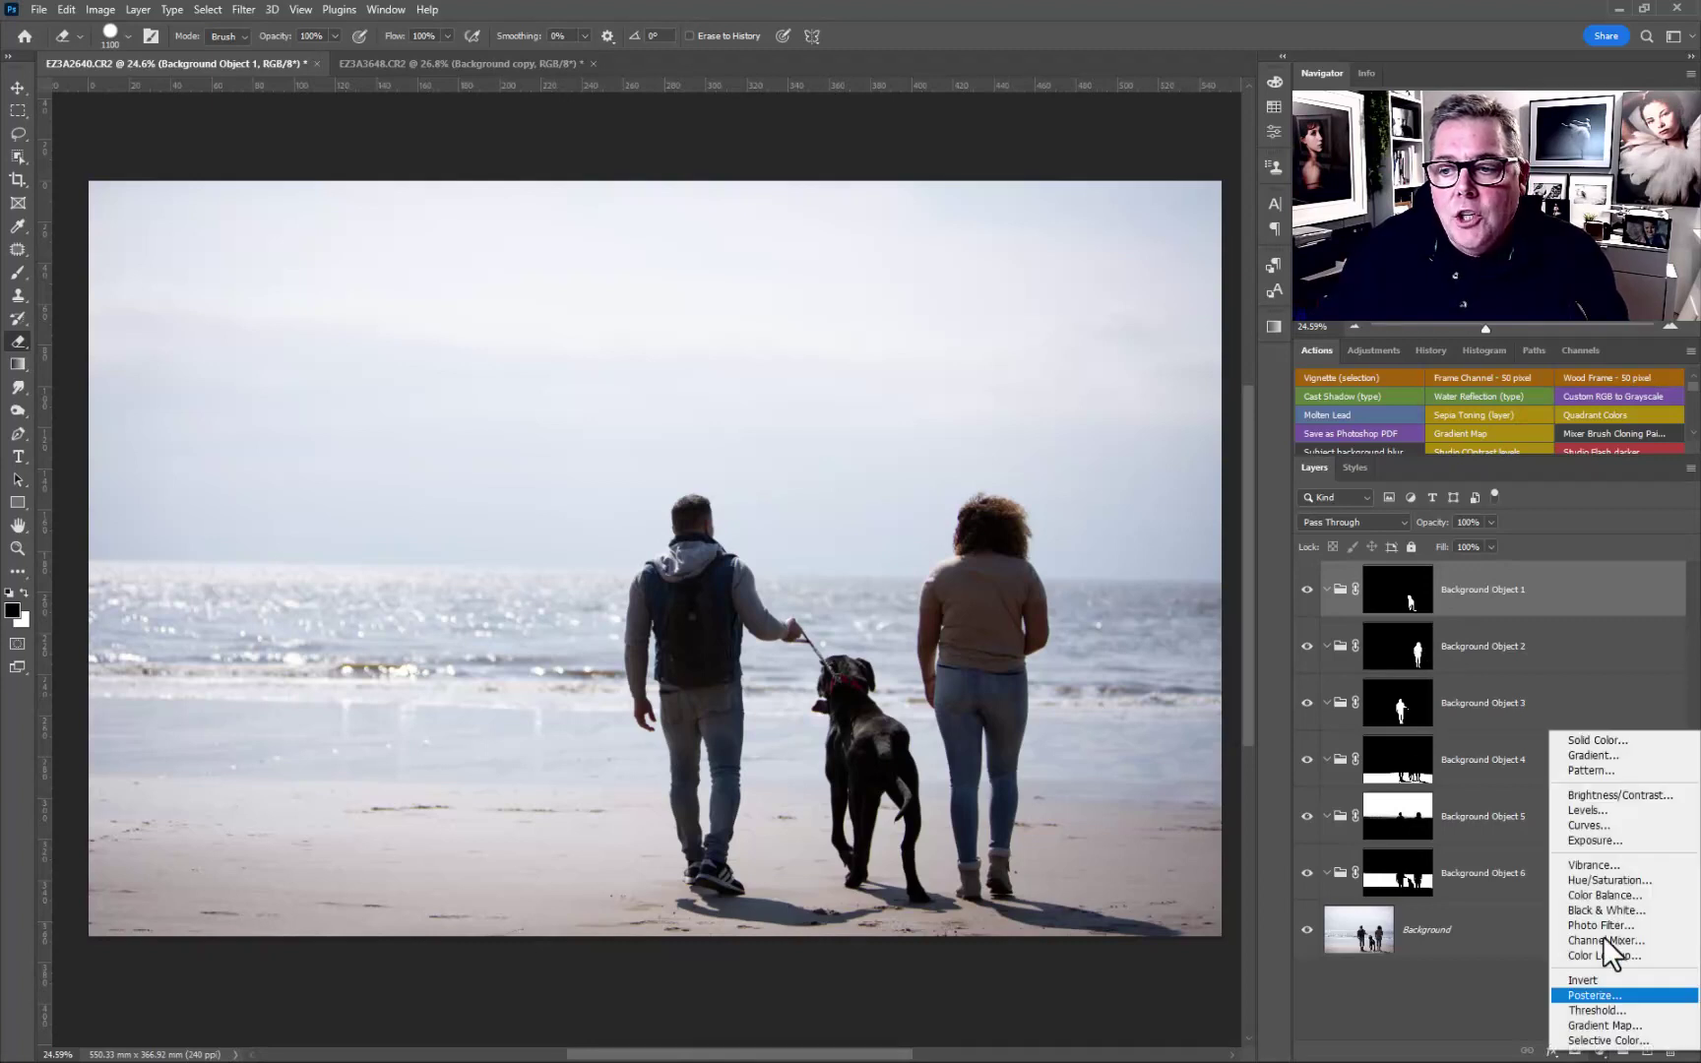
left_click(1587, 809)
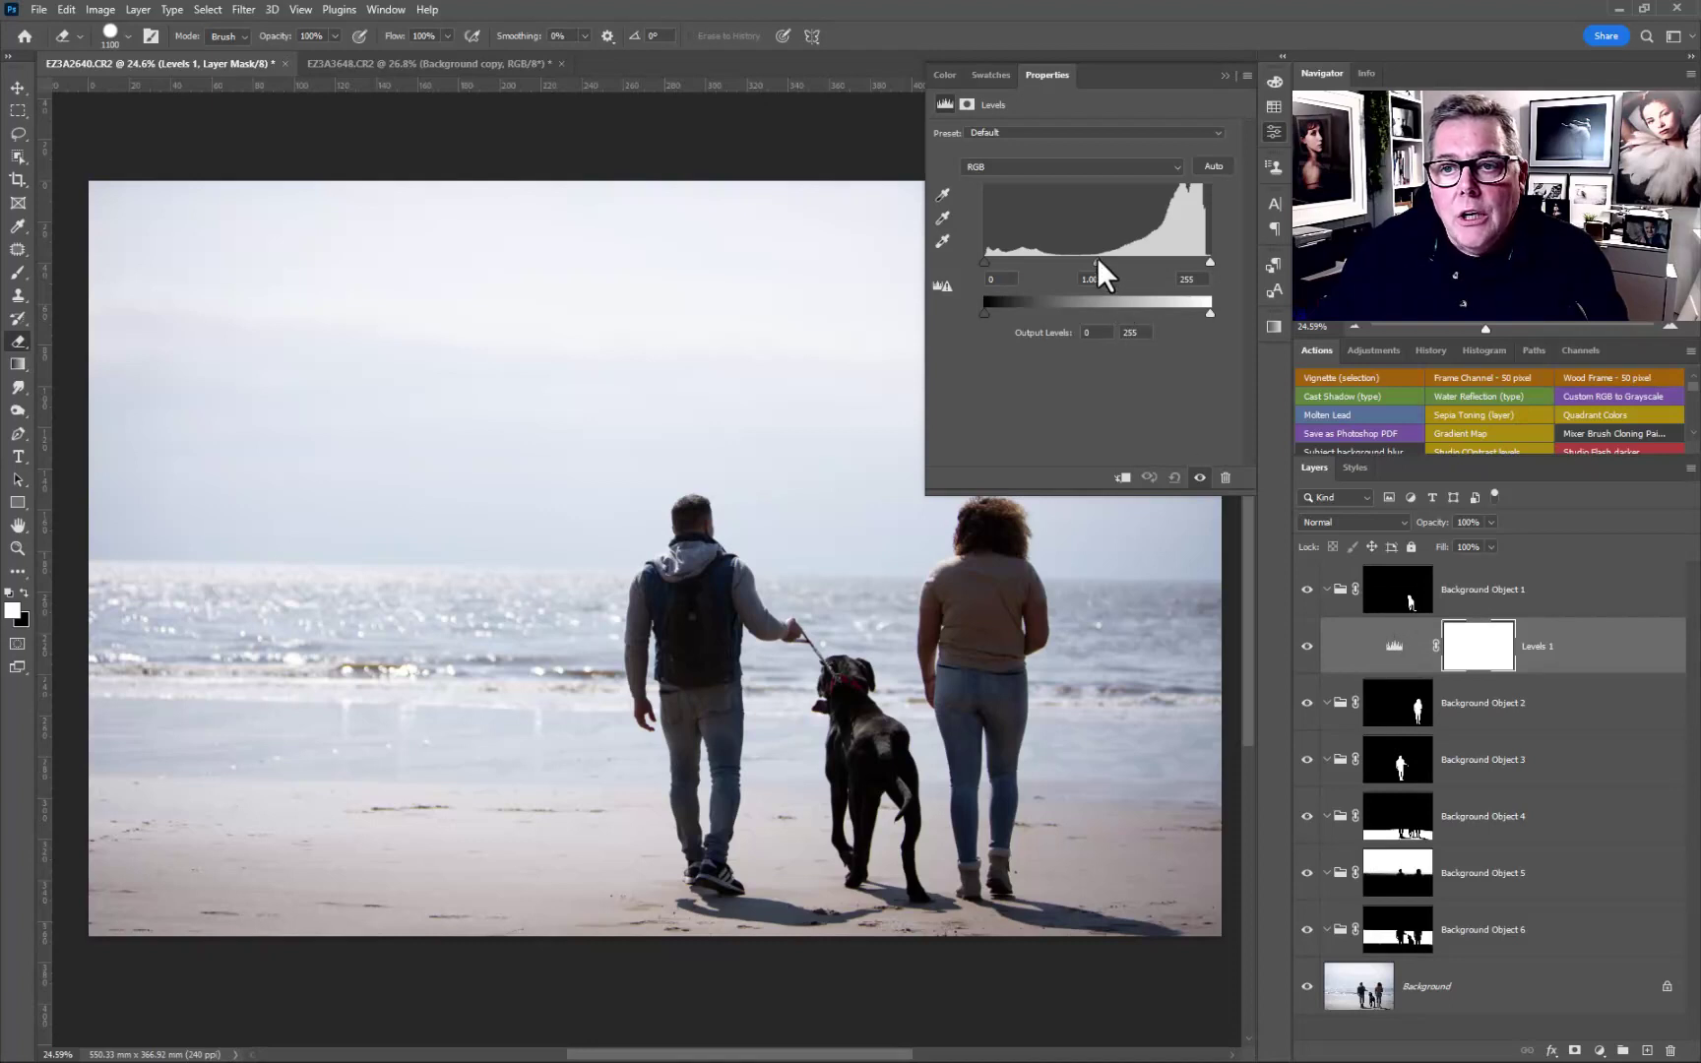
left_click_drag(1095, 261, 1059, 262)
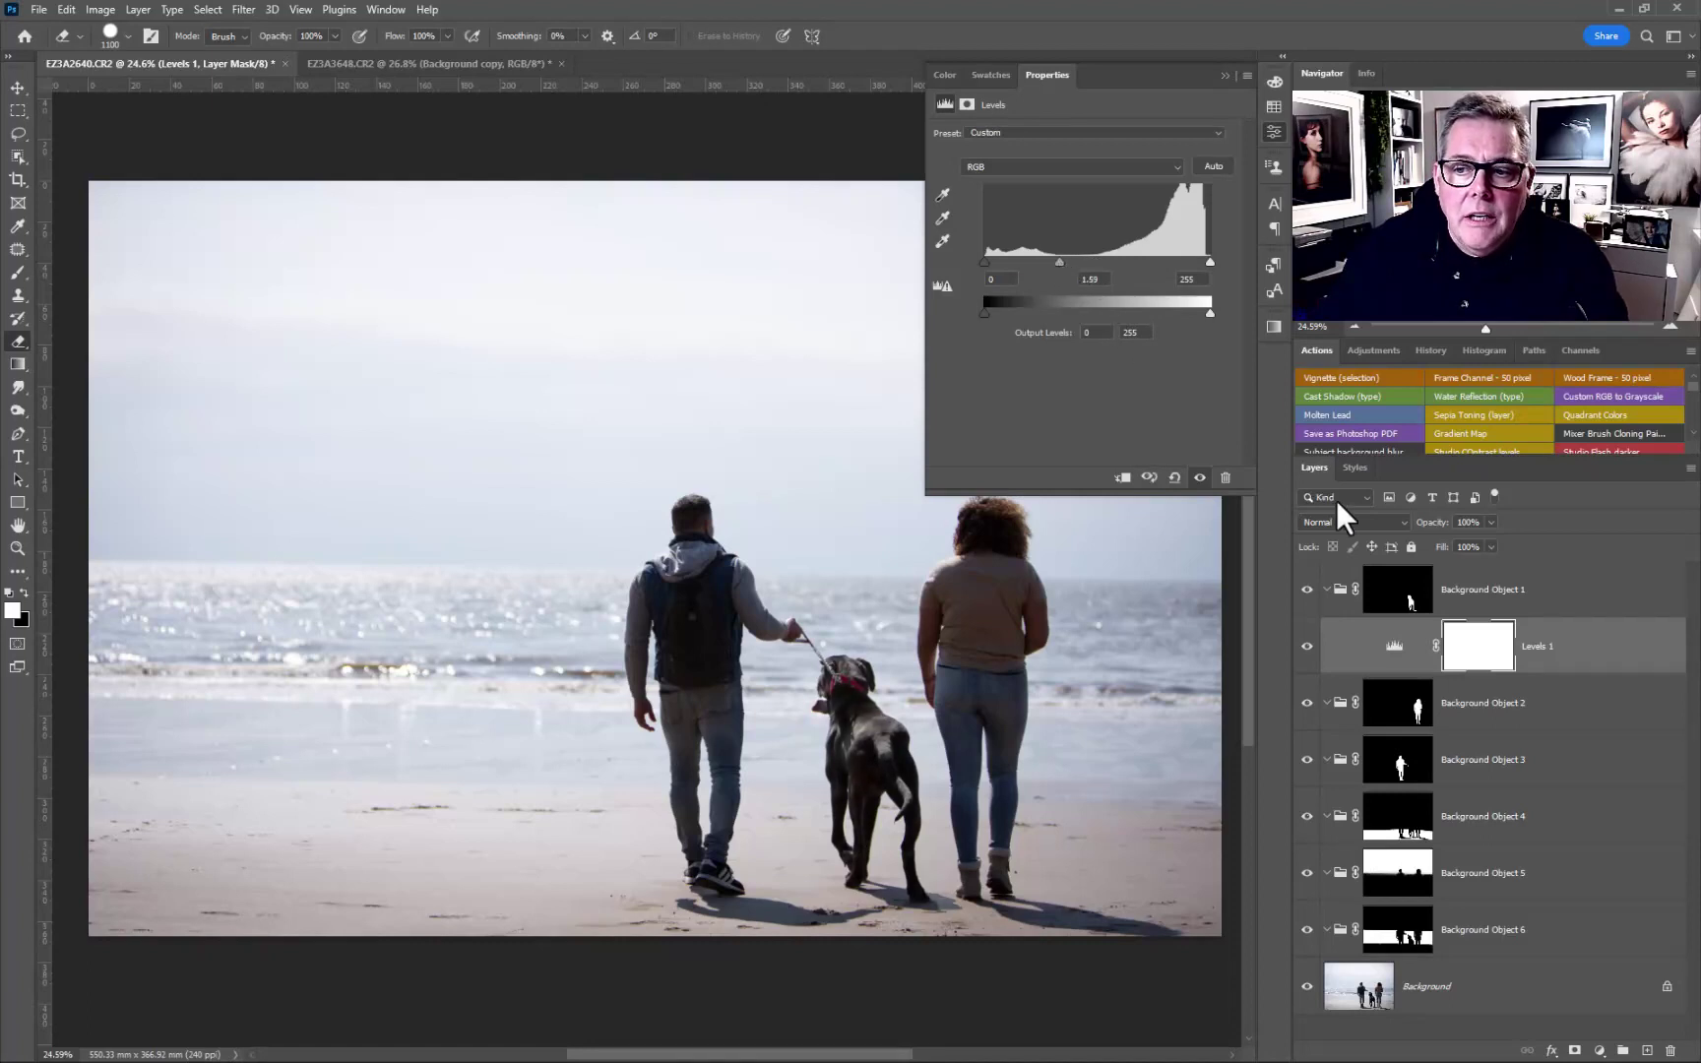
left_click(1408, 722)
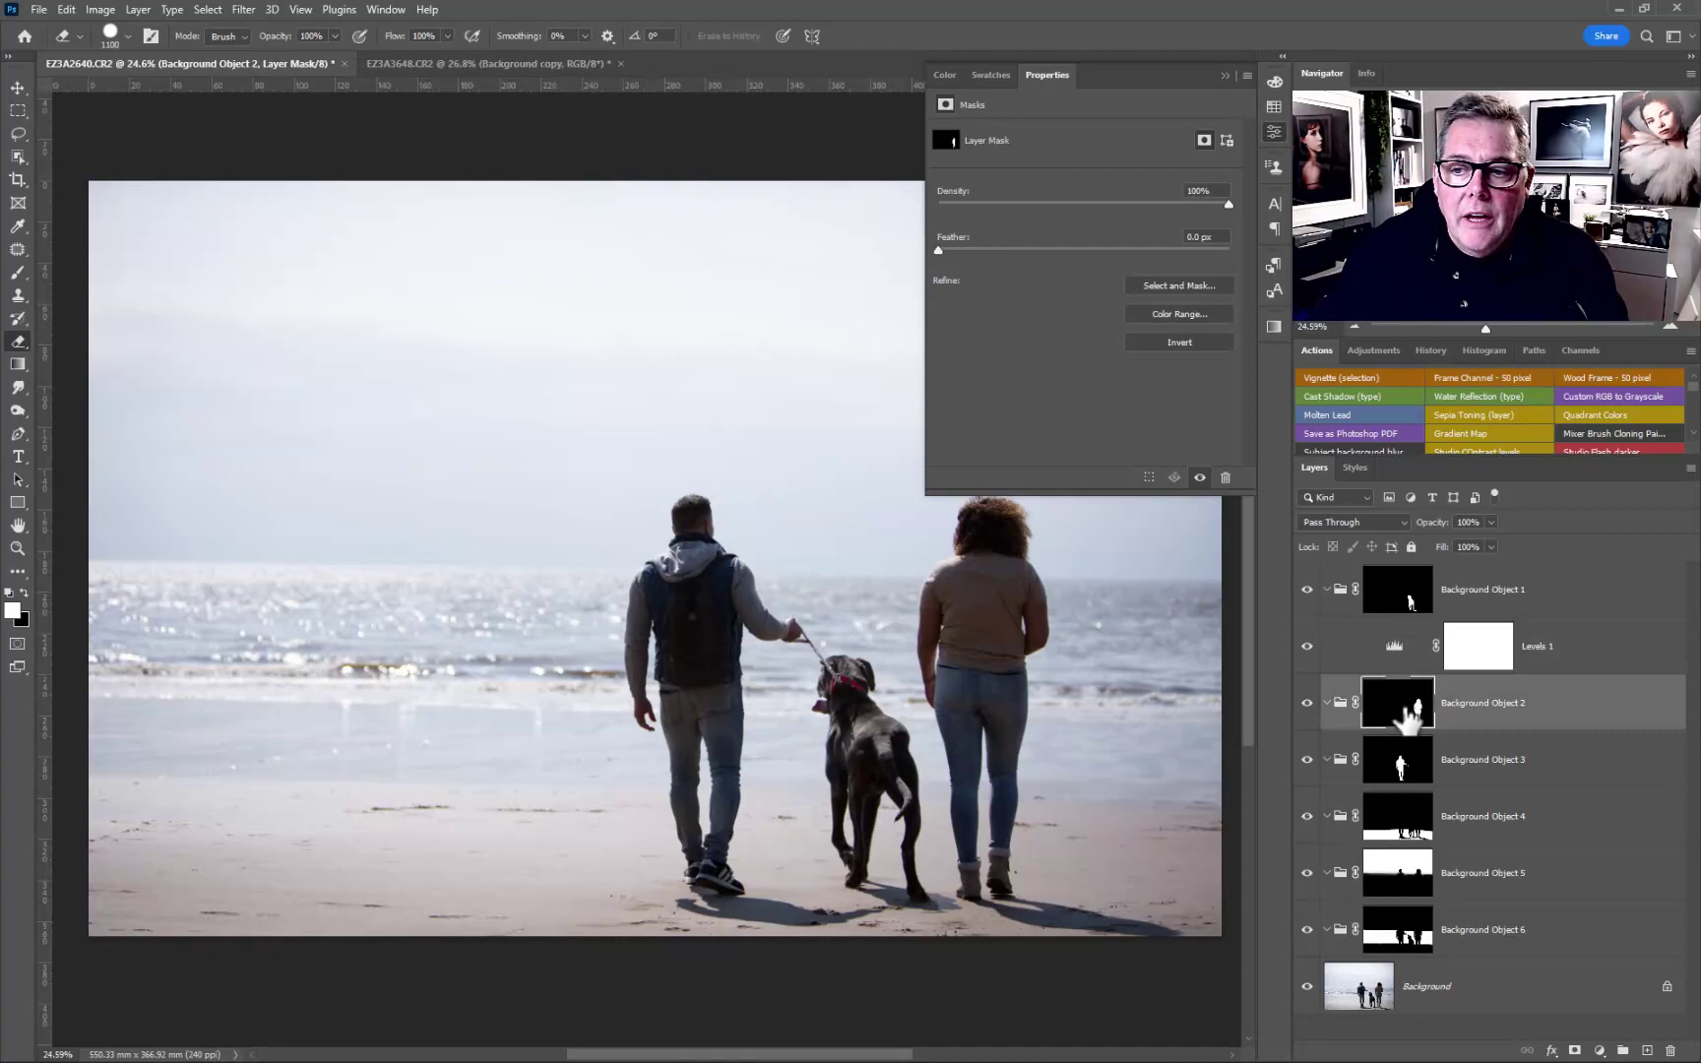
- Give Background Object 2 a Levels 2 adjustment at midtones 0.79, then duplicate it into Background Object 3
left_click(1600, 1051)
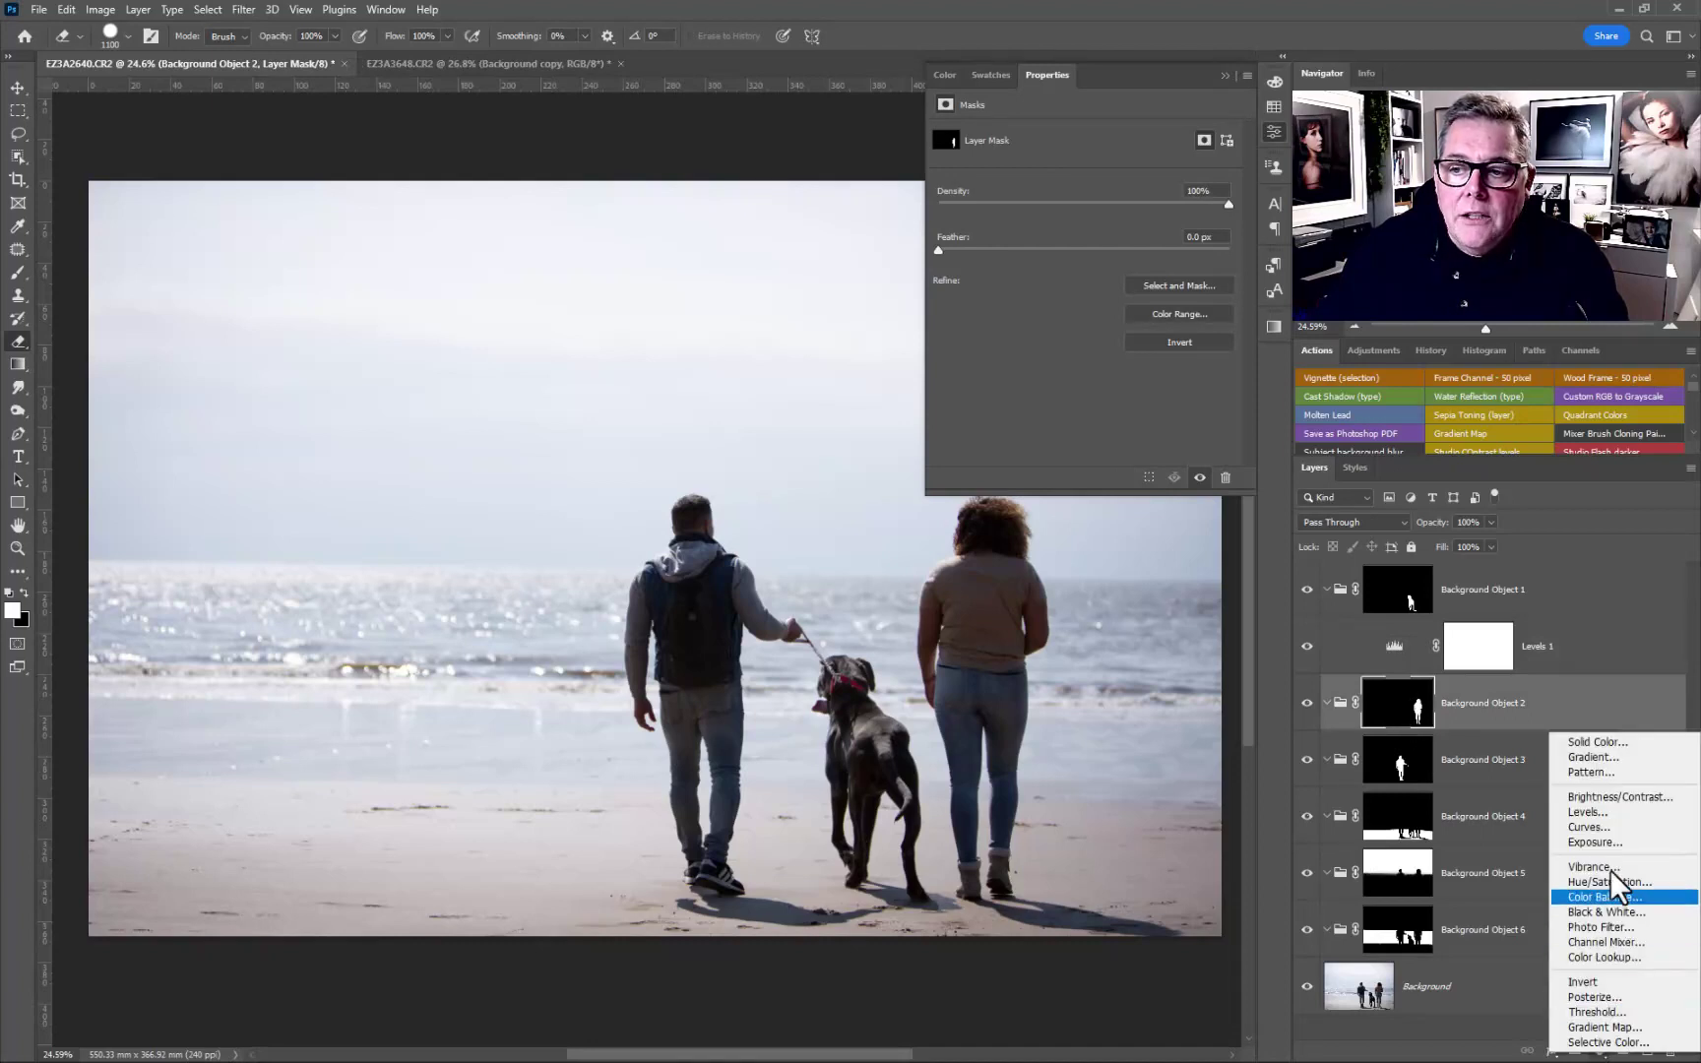
left_click(1595, 815)
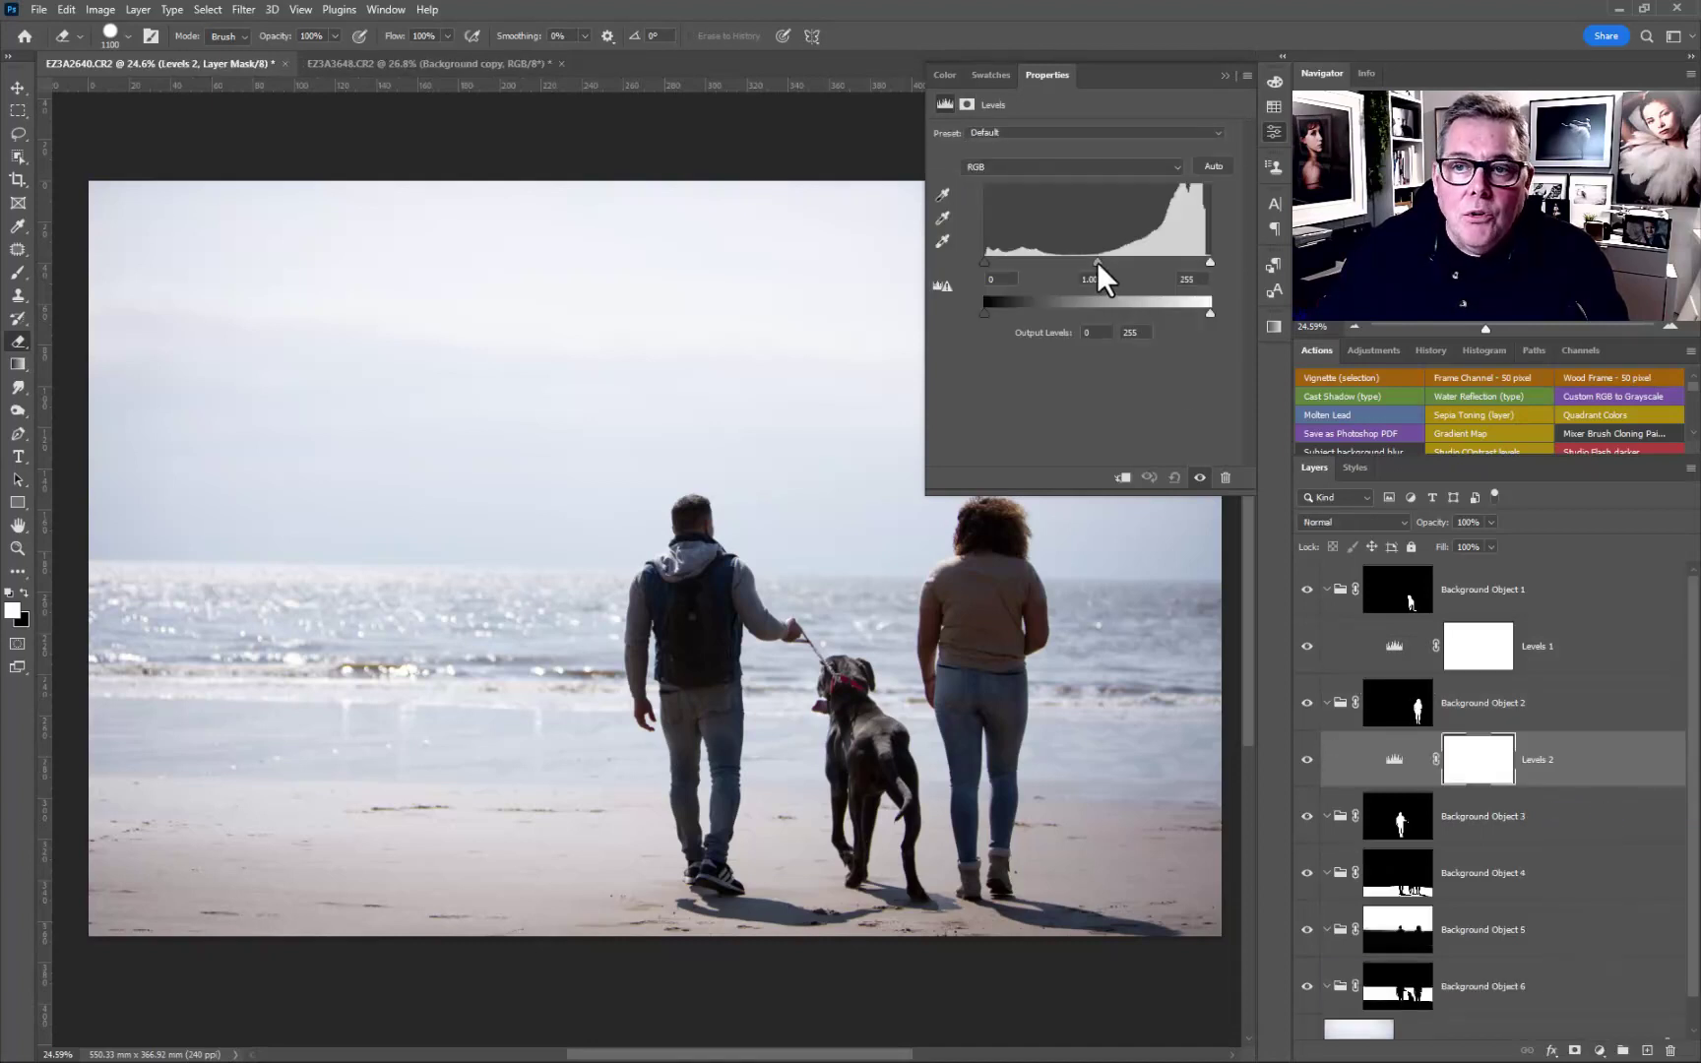
left_click_drag(1097, 262, 1113, 263)
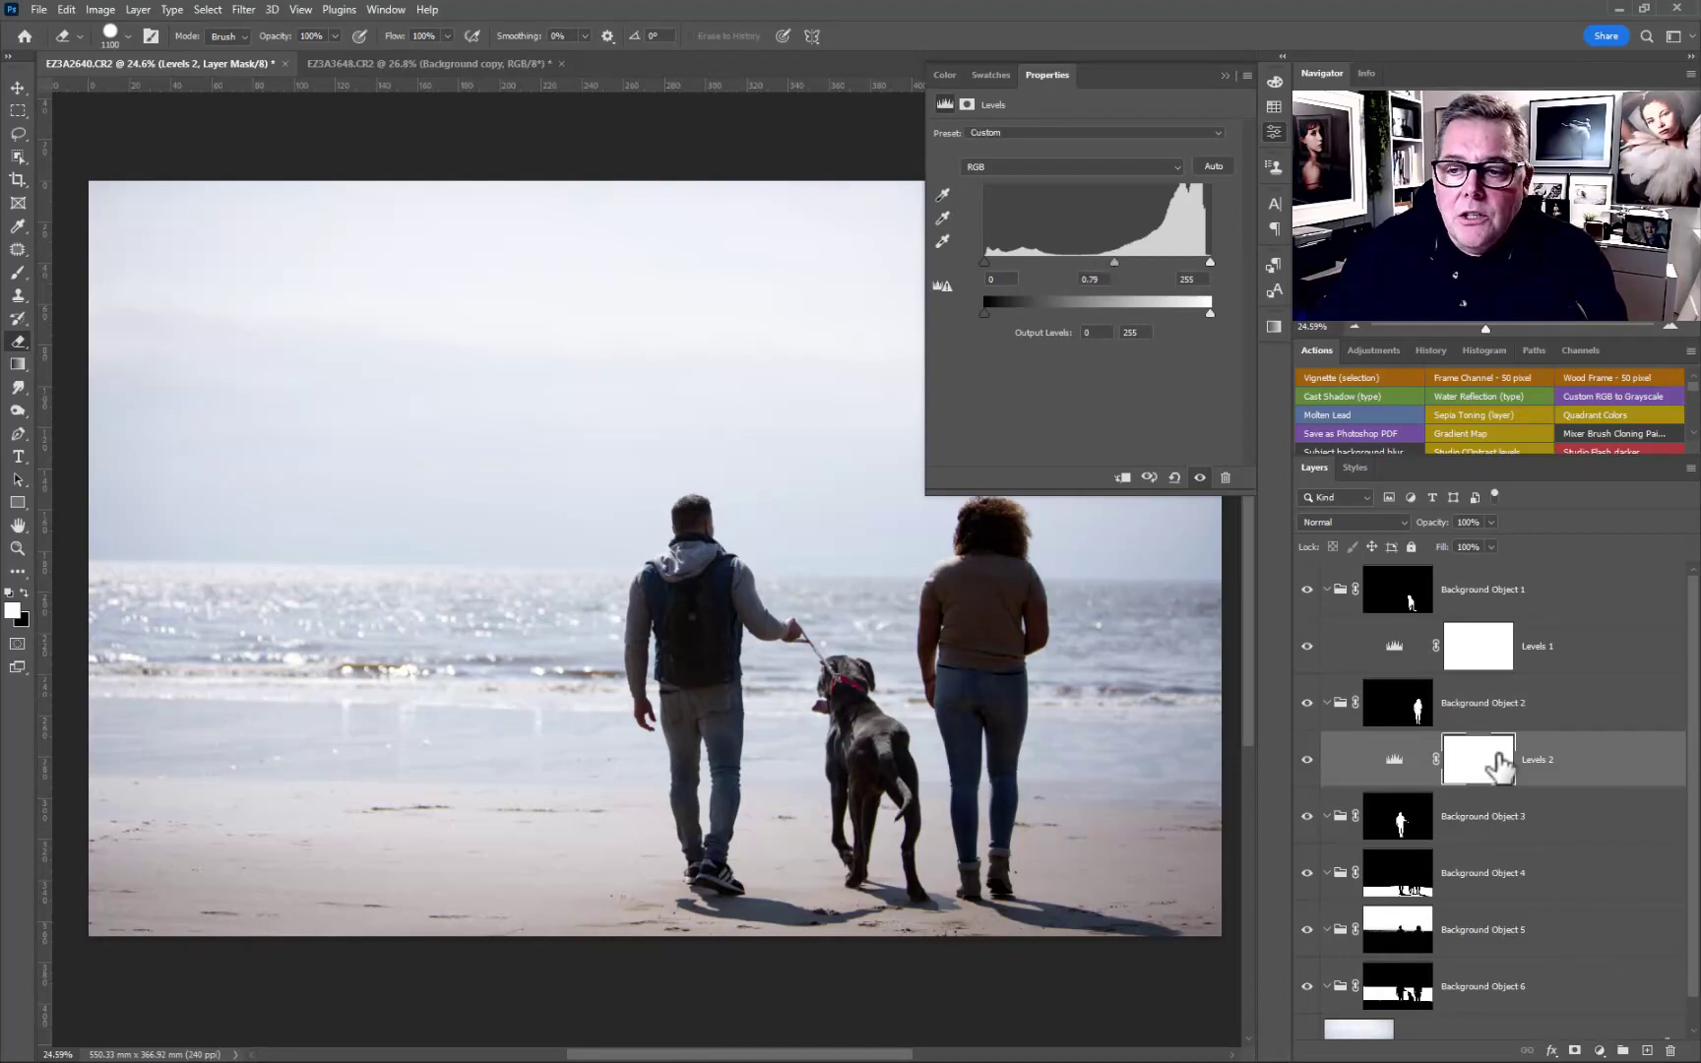
scroll(1494, 785, "down", 1)
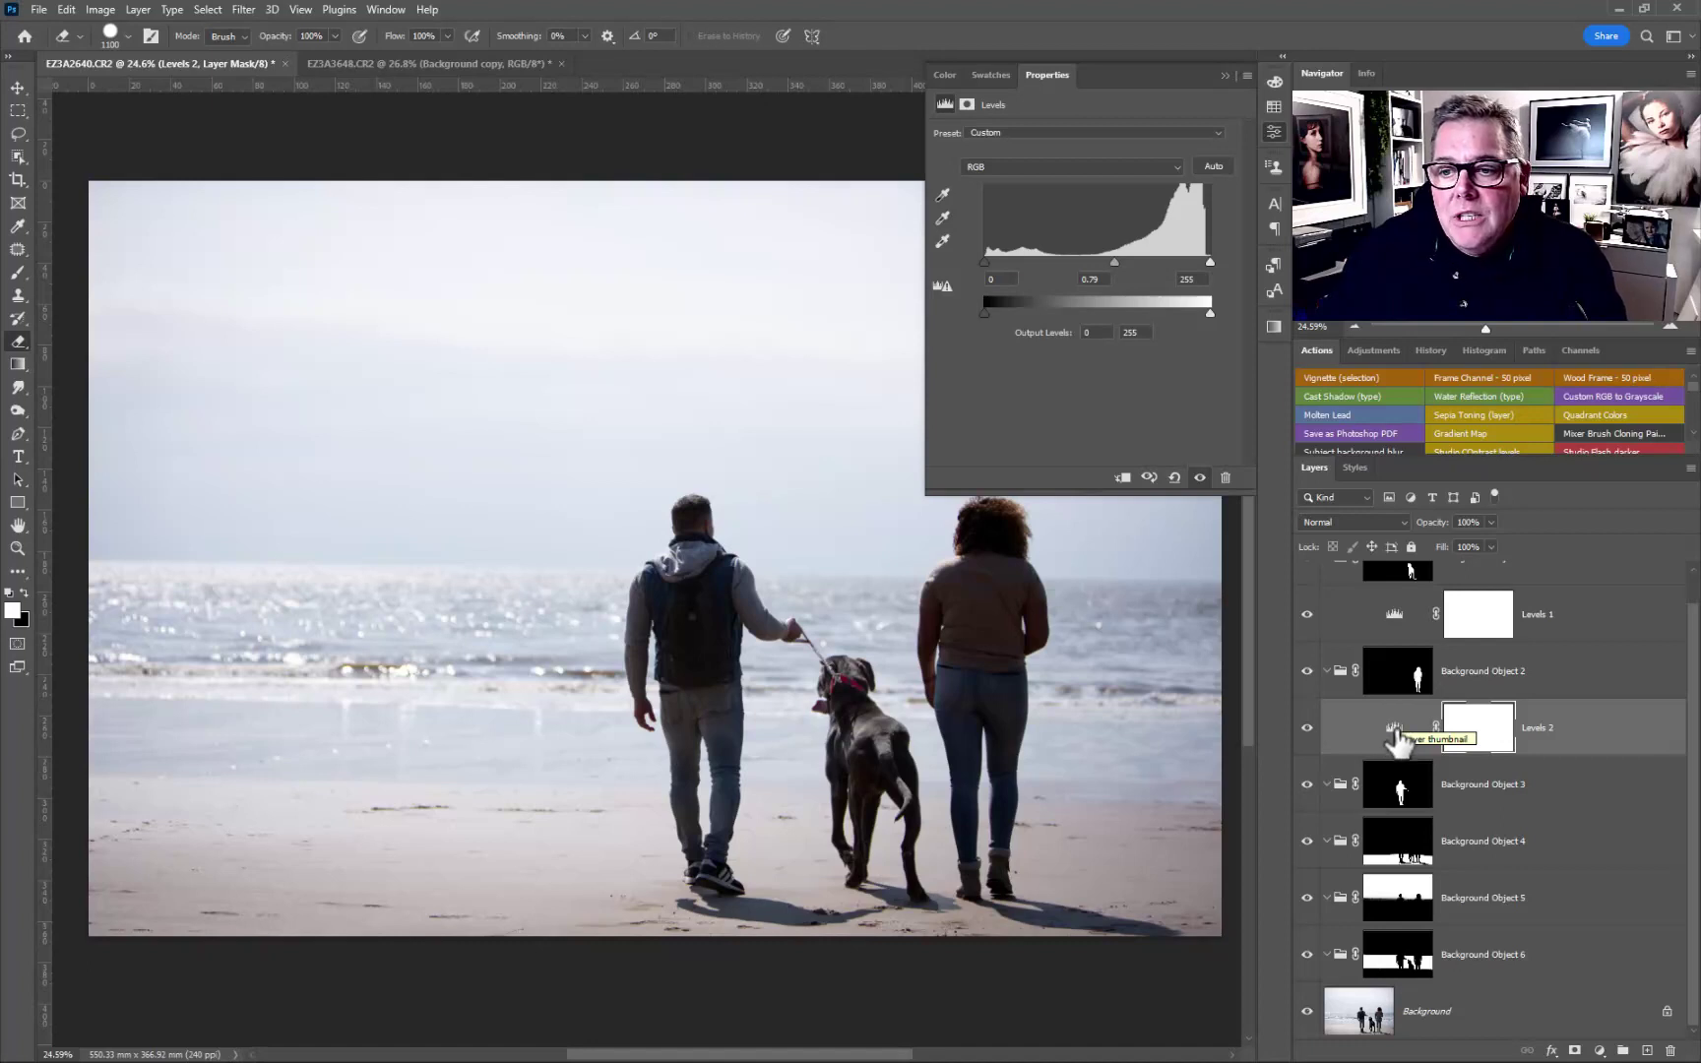
left_click_drag(1396, 733, 1414, 799)
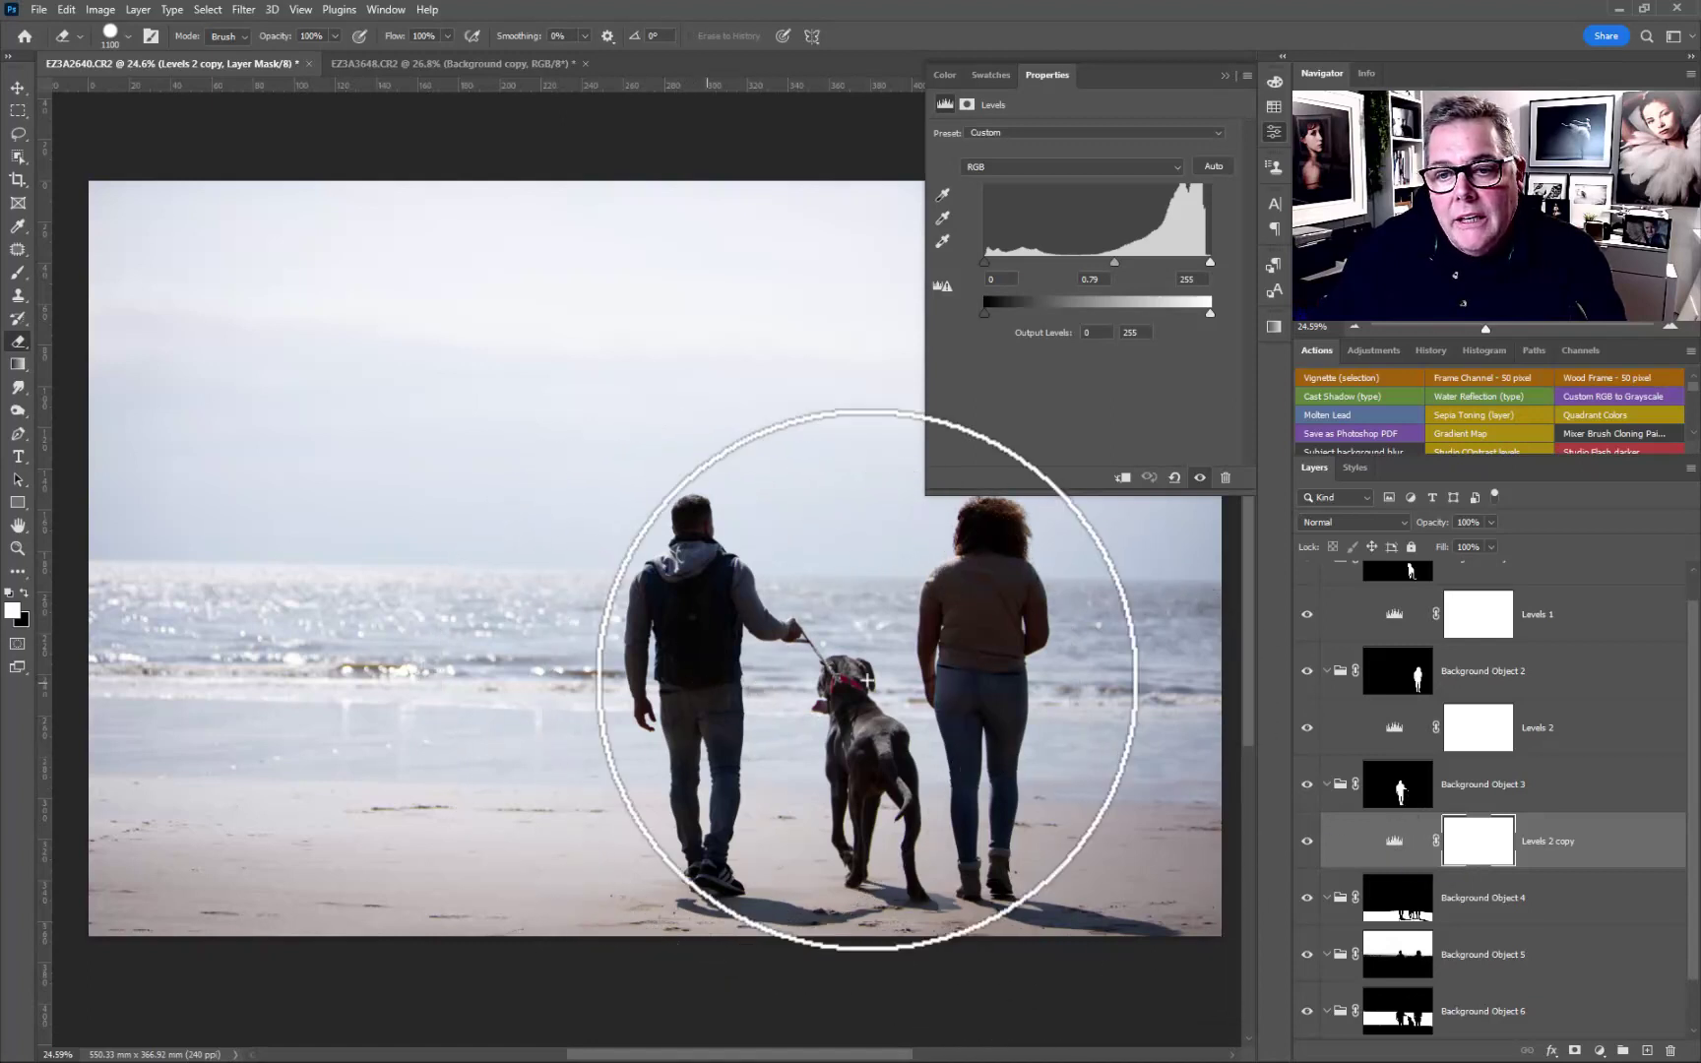
- Duplicate Levels into Background Object 4 as Levels 2 copy 2, with midtones 0.56 and white input 243
scroll(1394, 787, "down", 1)
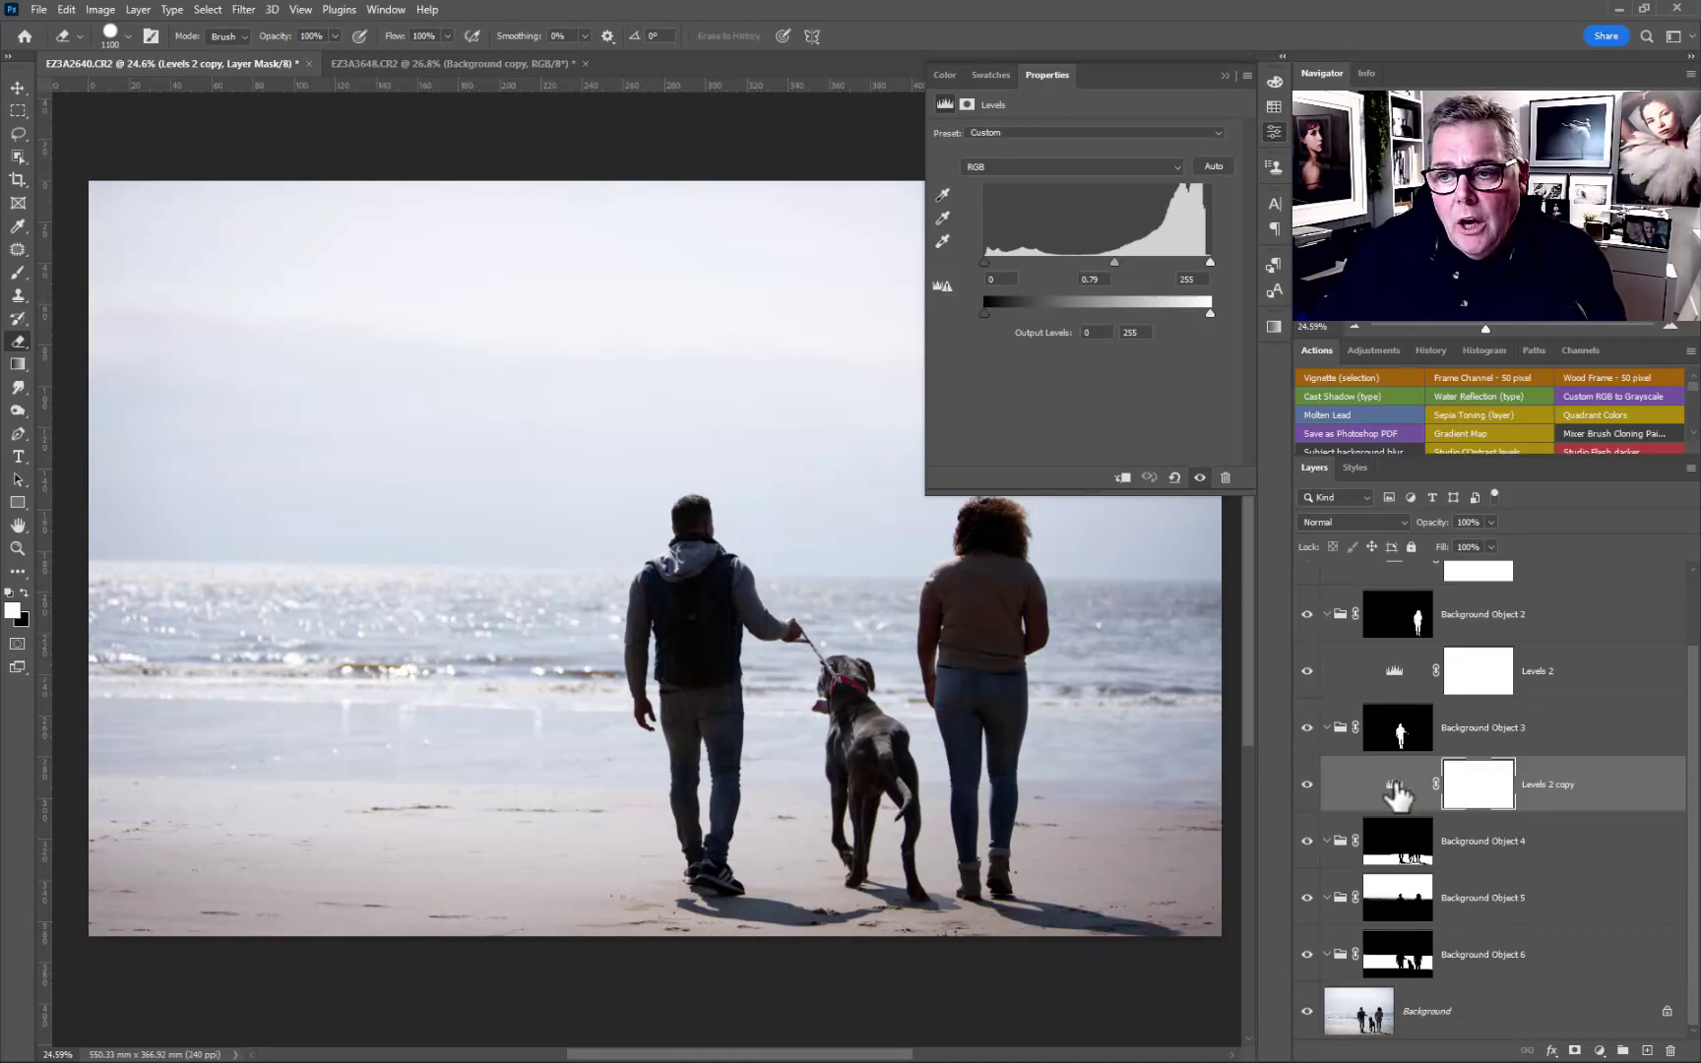
left_click_drag(1395, 791, 1400, 848)
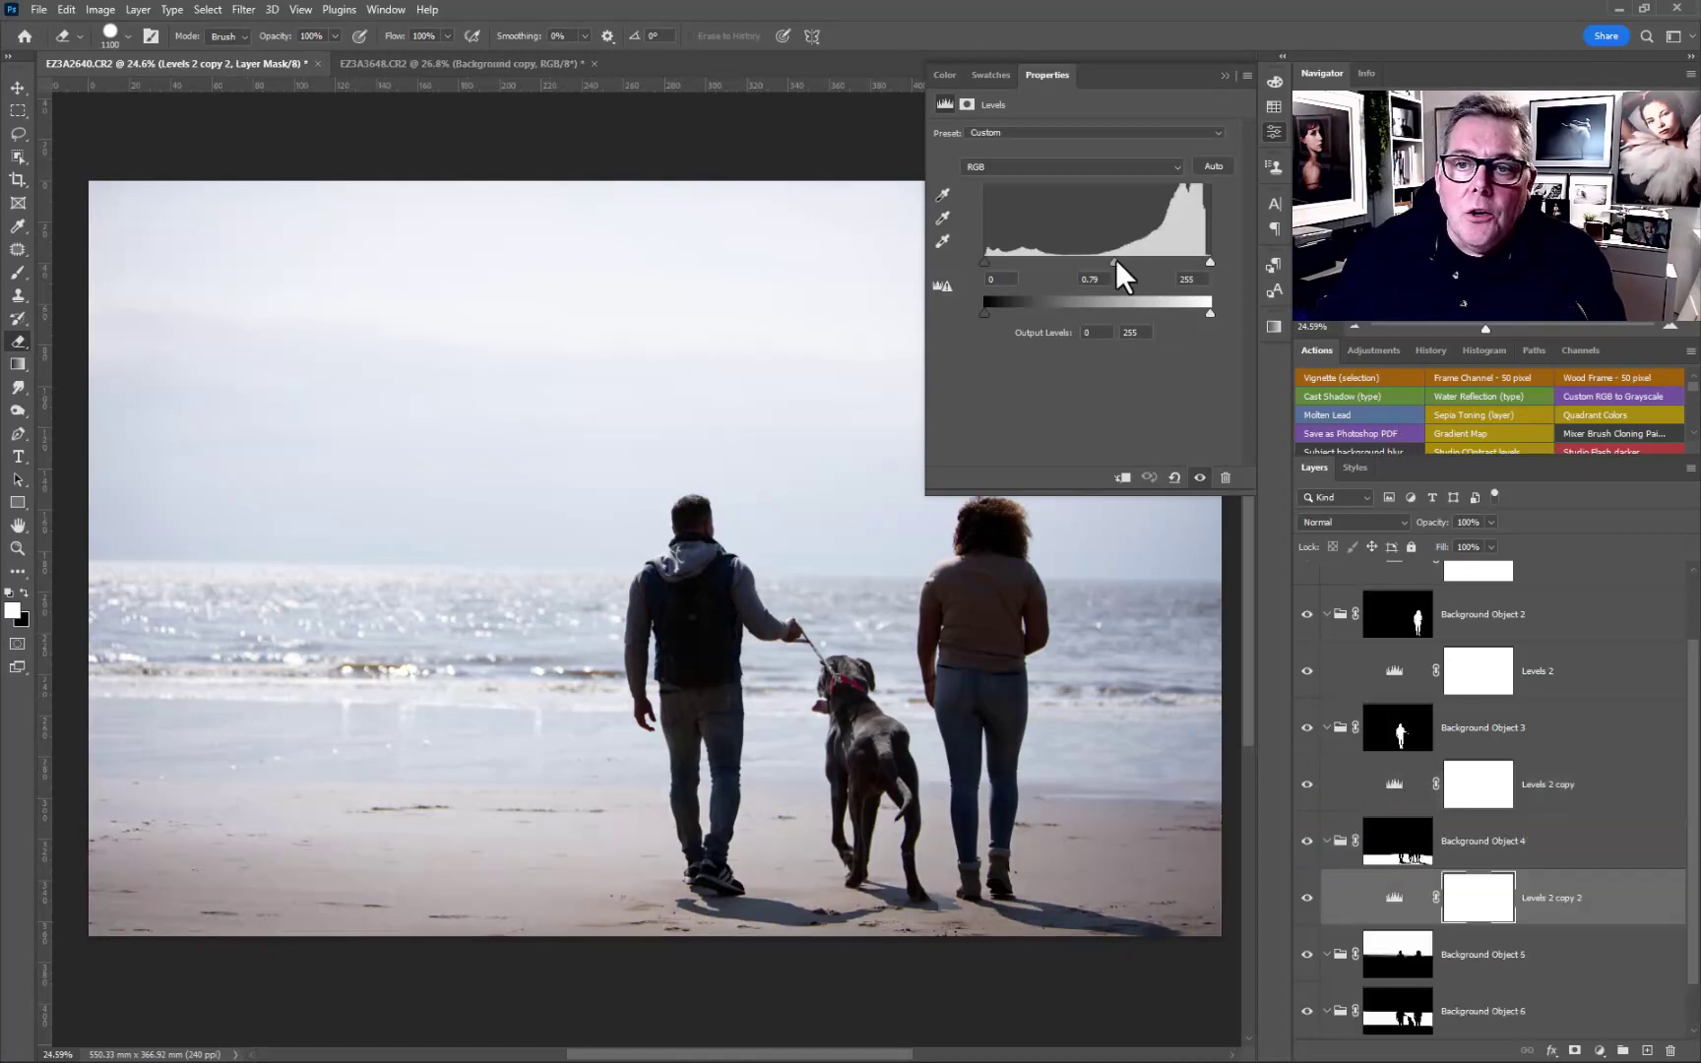
left_click_drag(1119, 264, 1199, 263)
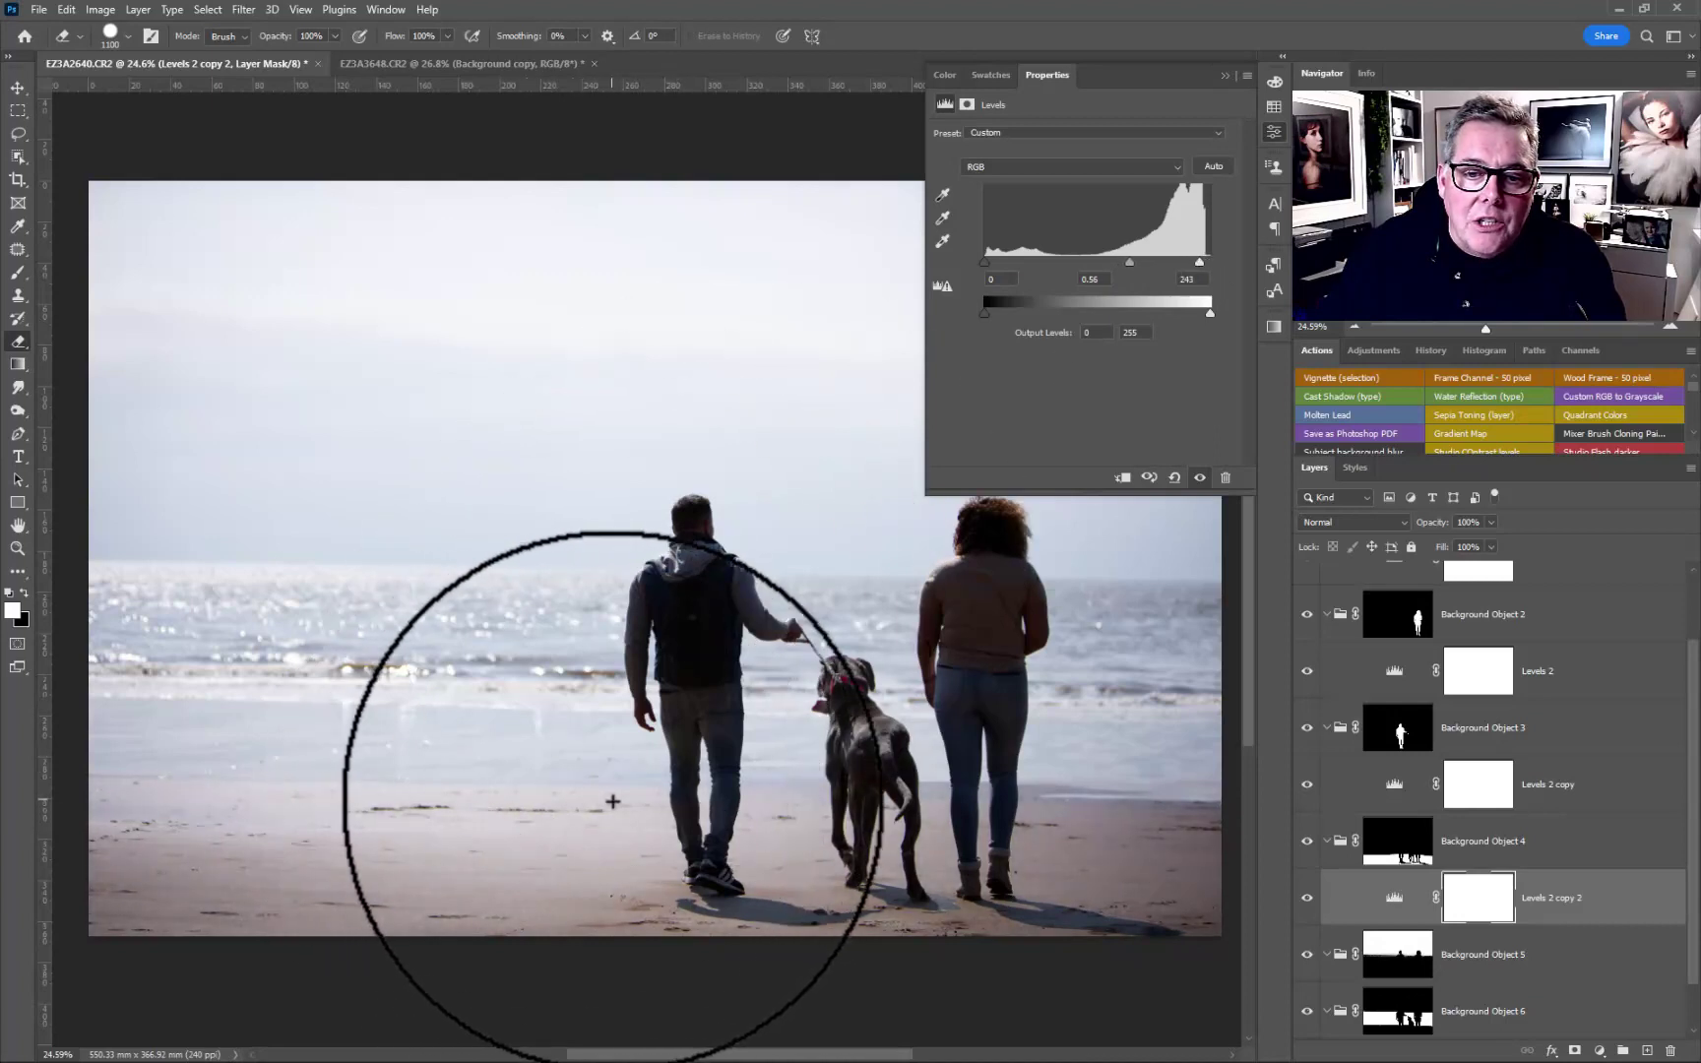
left_click(1395, 898)
- Duplicate Levels into Background Object 5 as Levels 2 copy 3, resetting white point to 255 and darkening midtones
left_click_drag(1398, 904, 1410, 940)
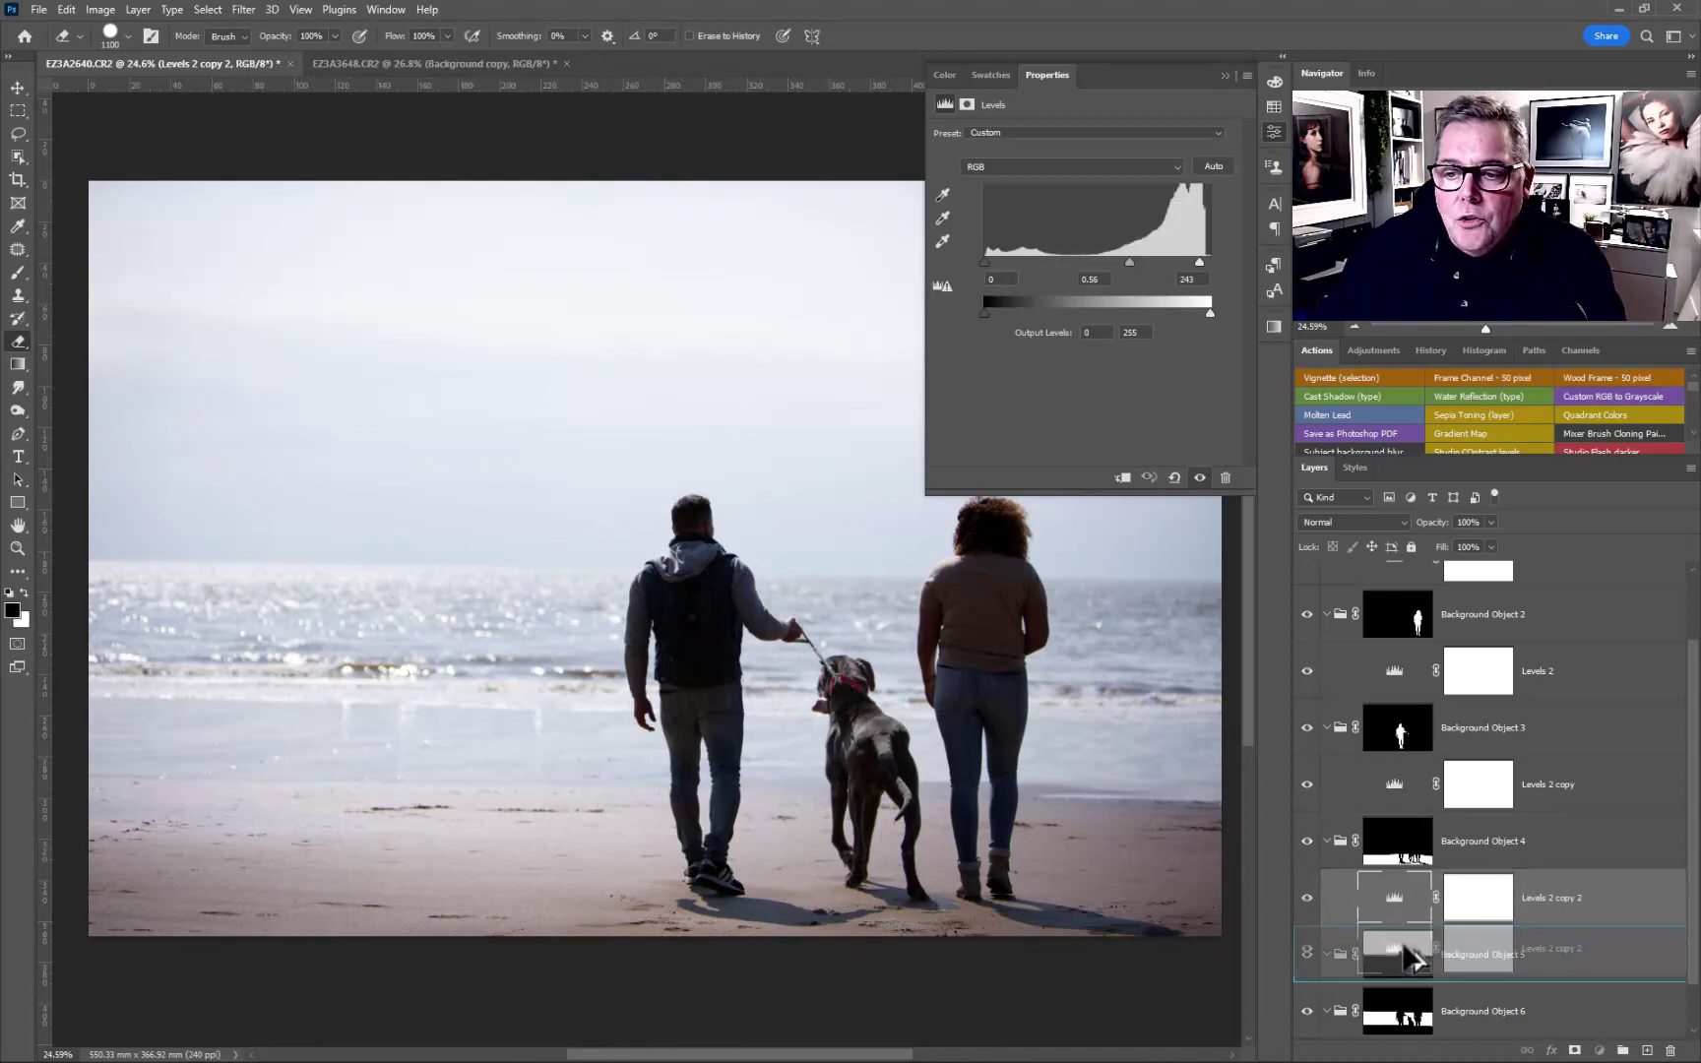
left_click_drag(1412, 955, 1413, 964)
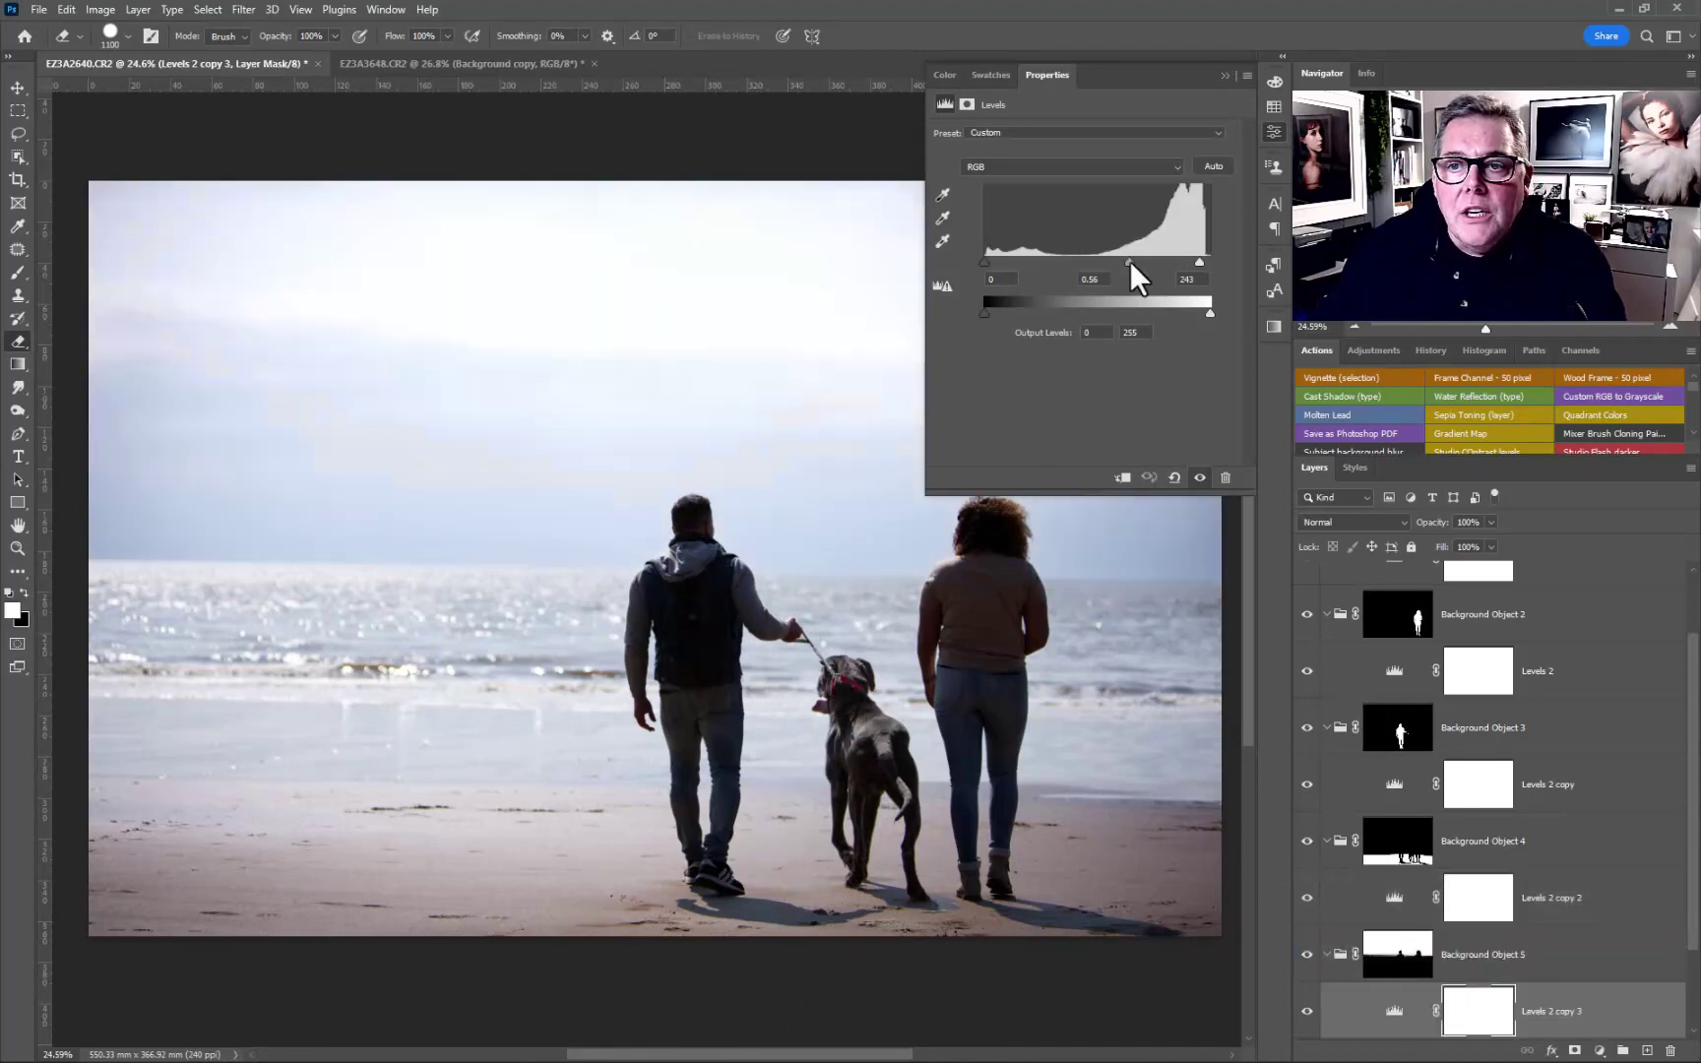
left_click_drag(1201, 266, 1166, 280)
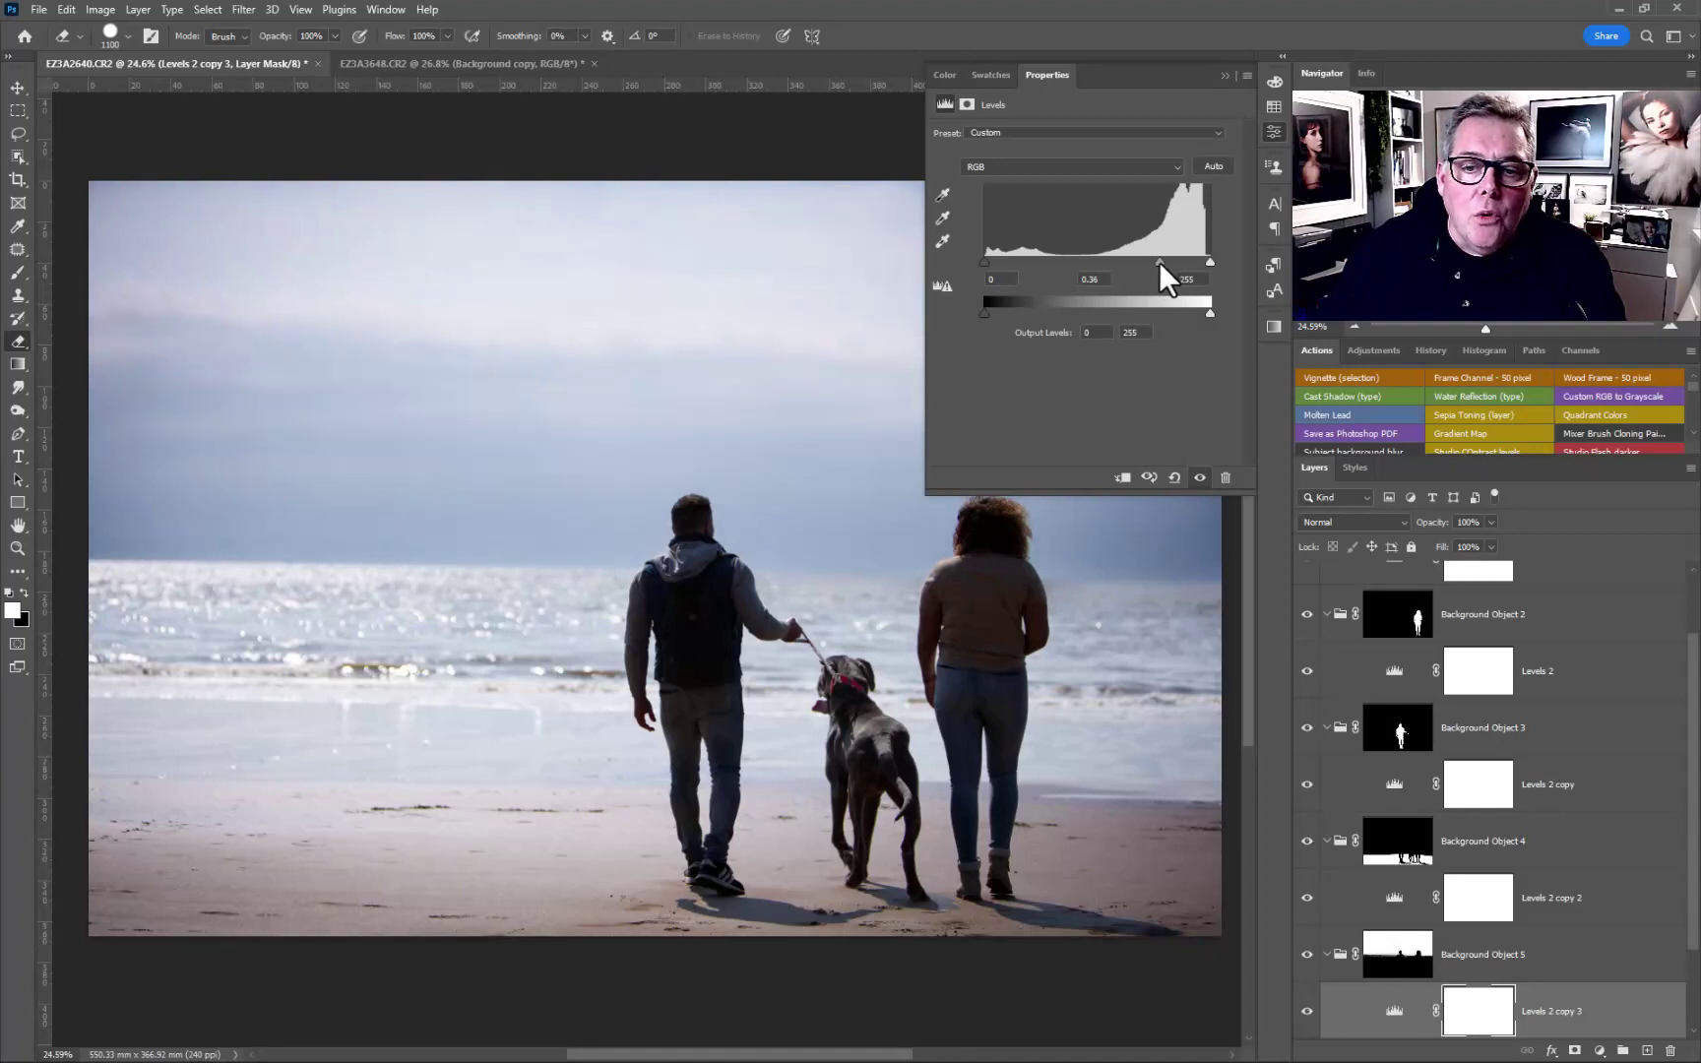
scroll(1500, 756, "down", 2)
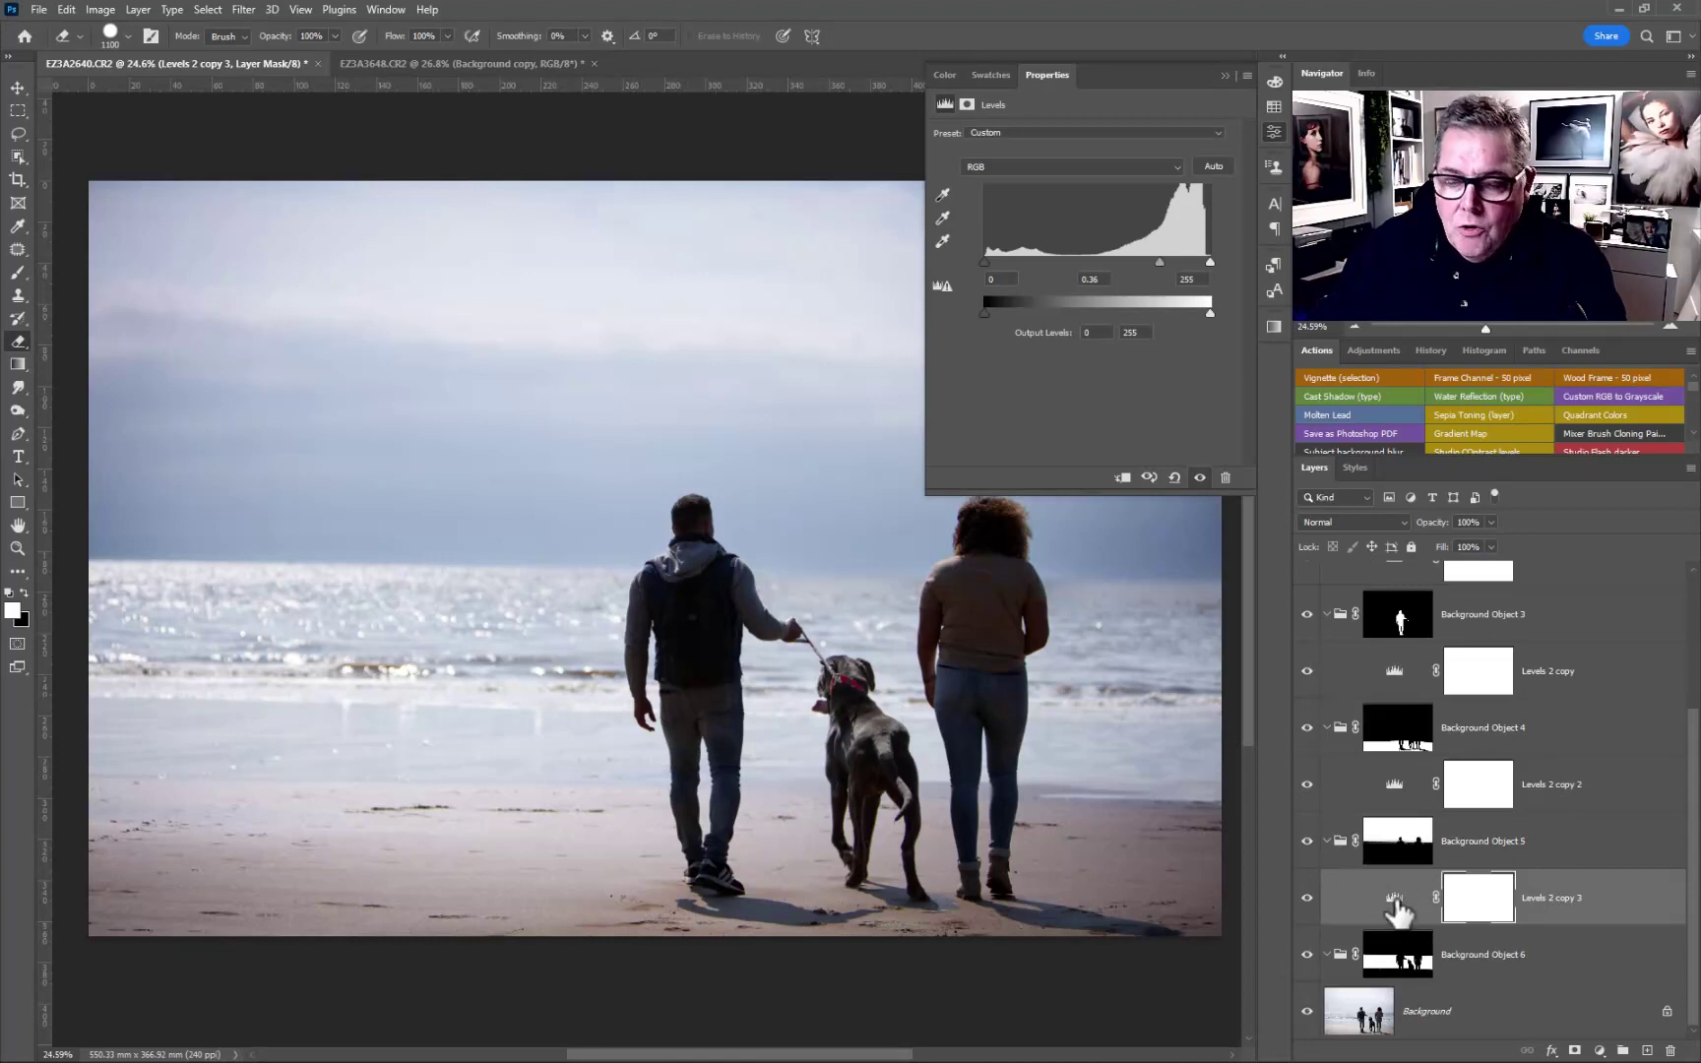
- Duplicate Levels into Background Object 6 as Levels 2 copy 4, tuning its midtones to 0.43
left_click_drag(1396, 898, 1410, 963)
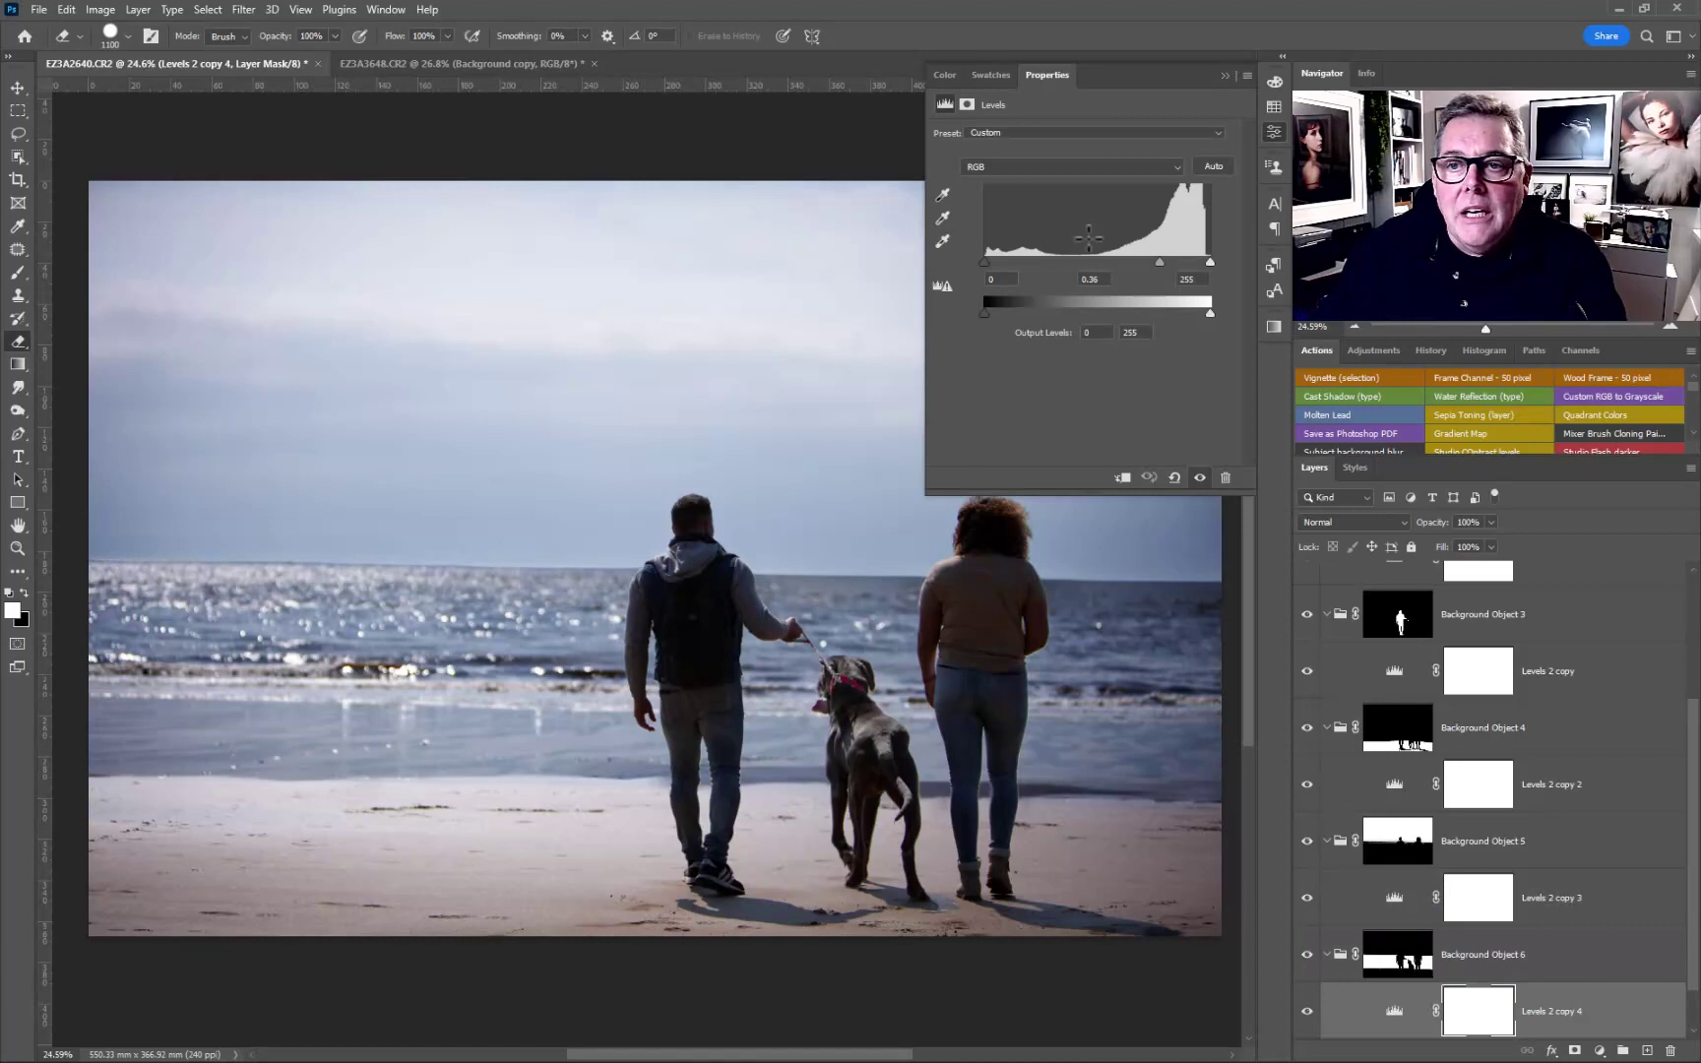
left_click_drag(1159, 263, 1145, 264)
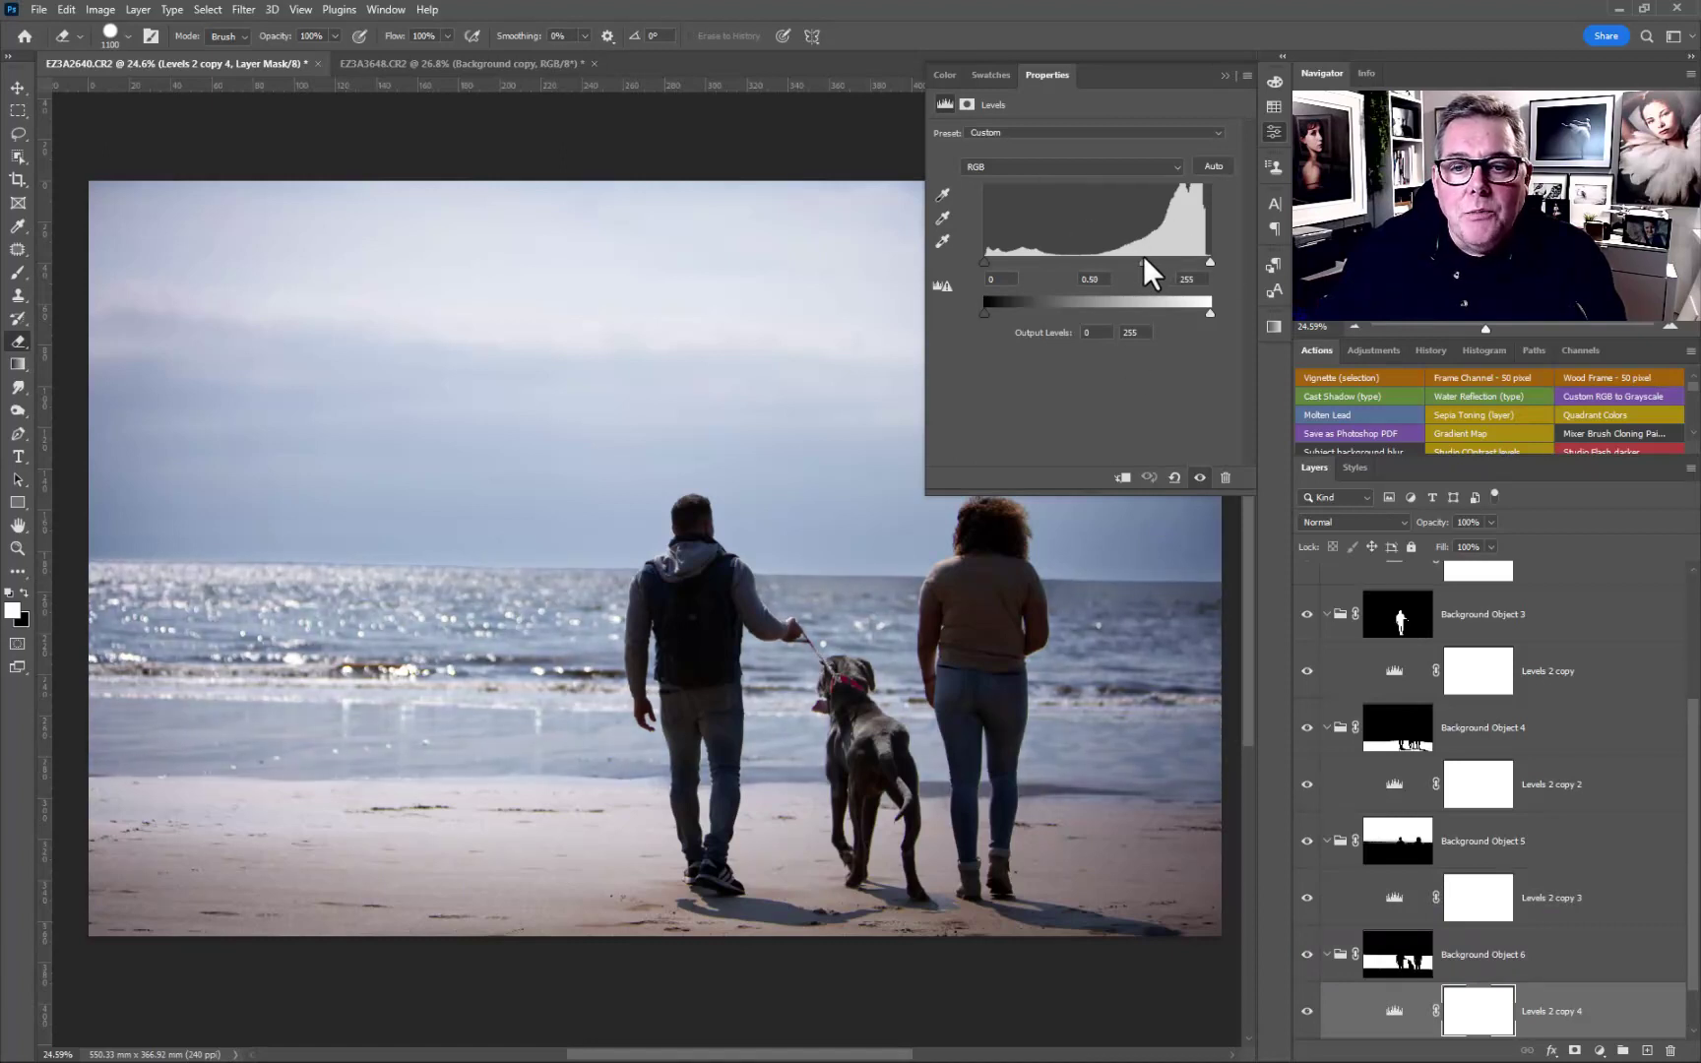
left_click_drag(1144, 261, 1146, 261)
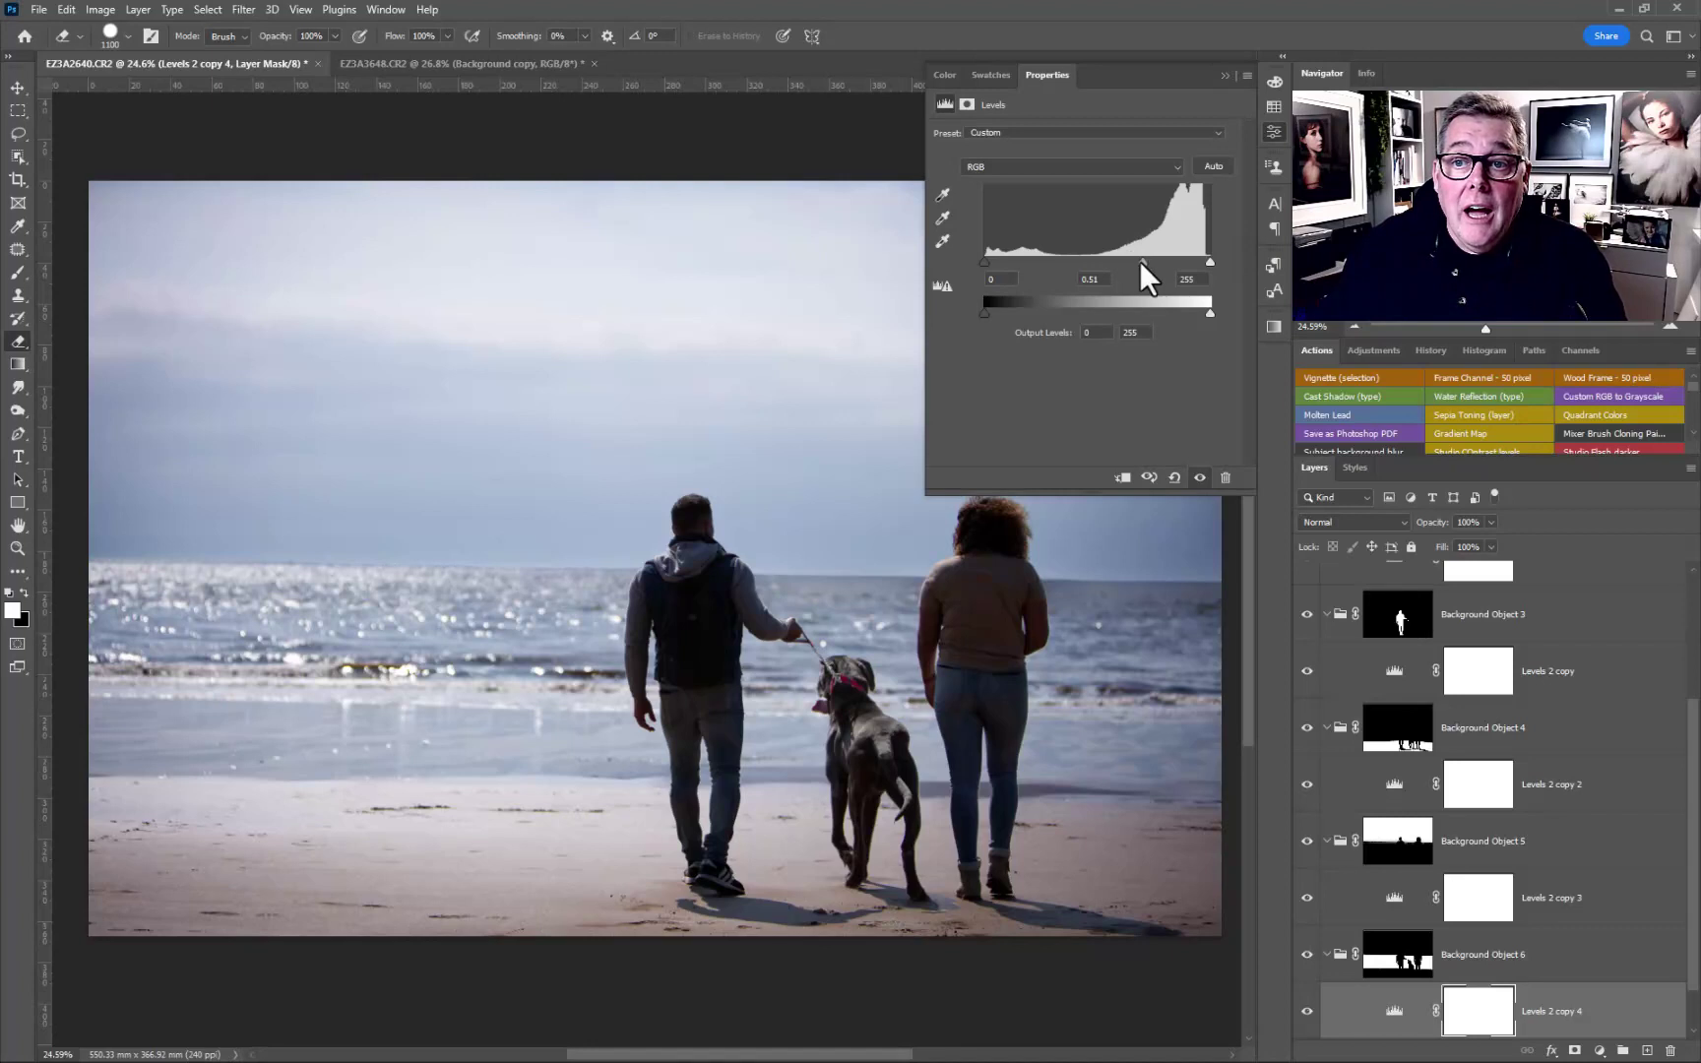
left_click_drag(1143, 263, 1127, 264)
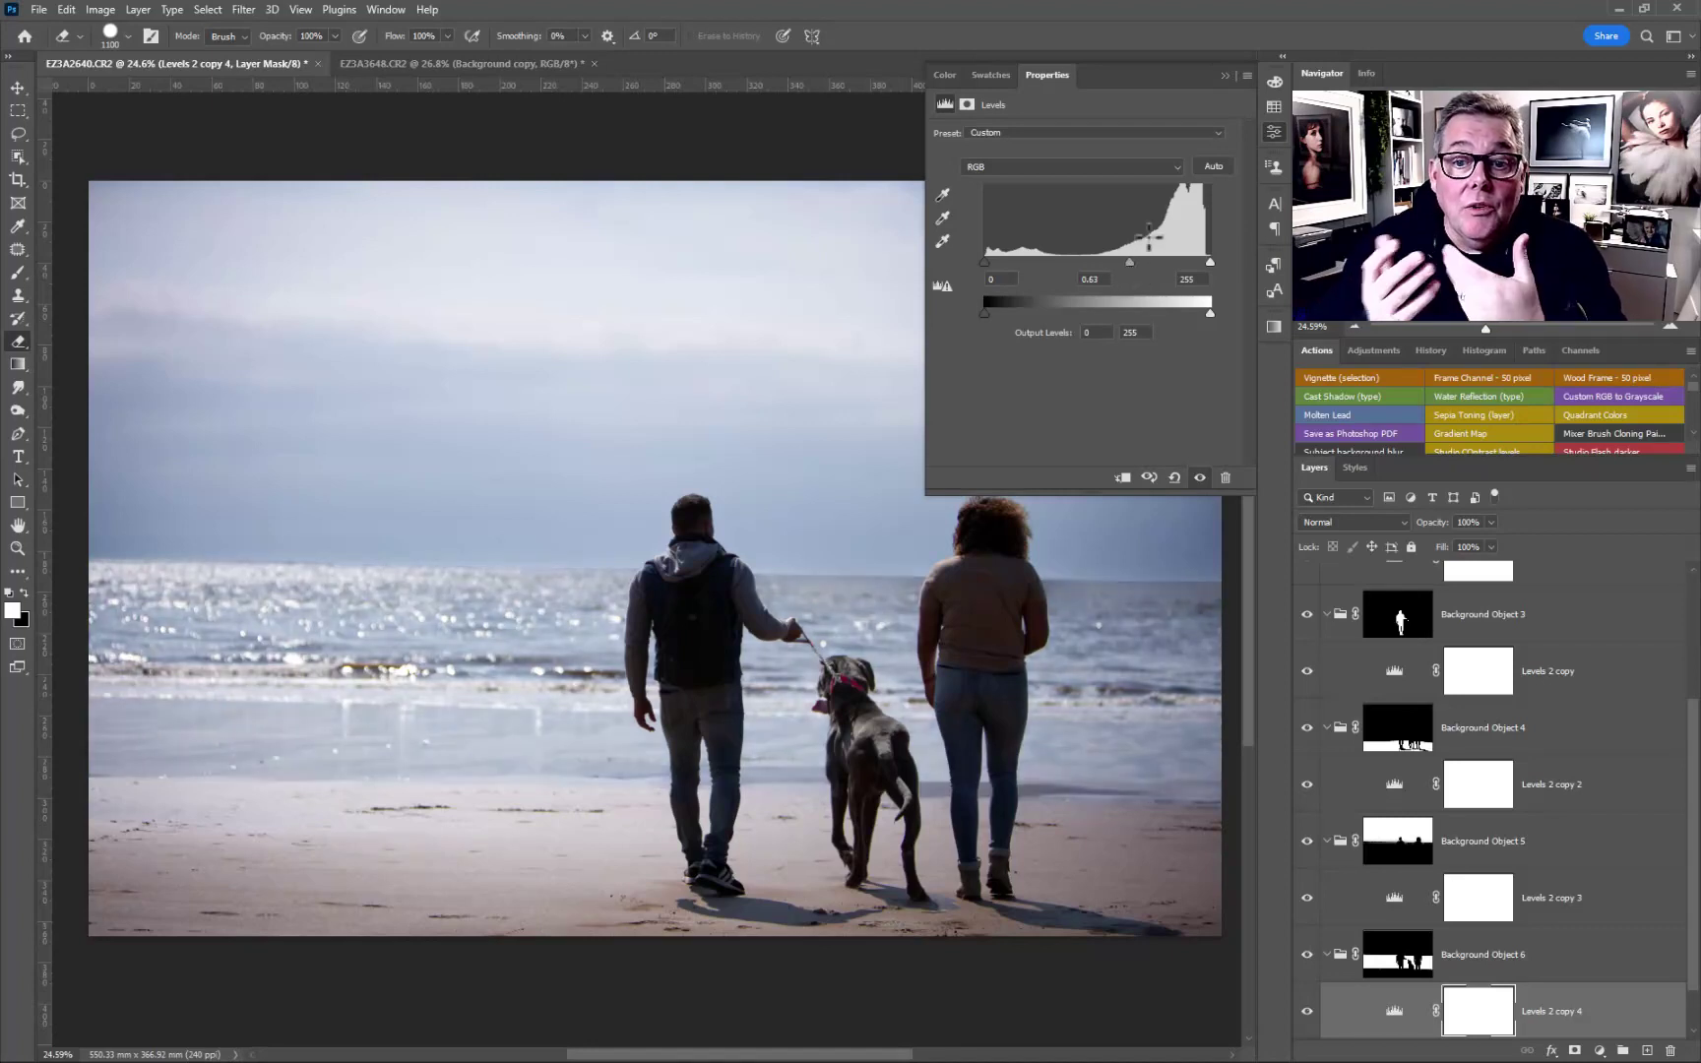
scroll(1352, 784, "down", 1)
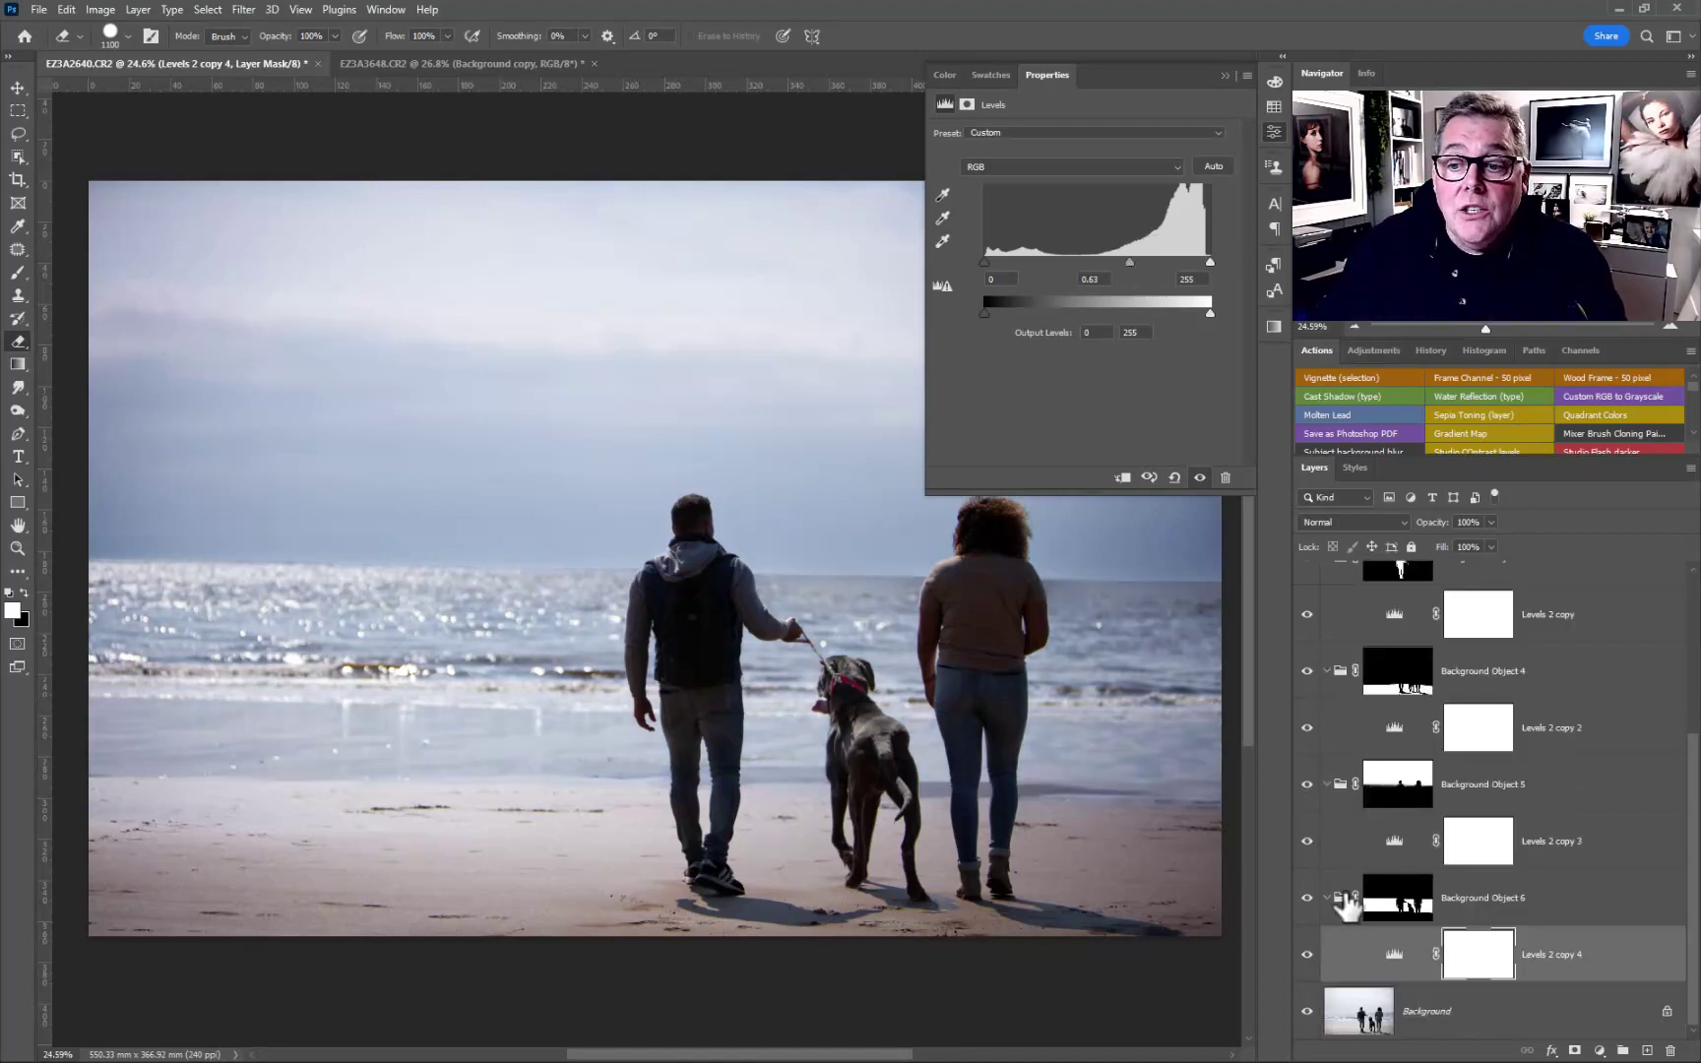
- Toggle the layer visibility repeatedly to compare the beach photo with and without adjustments
left_click(1307, 1011)
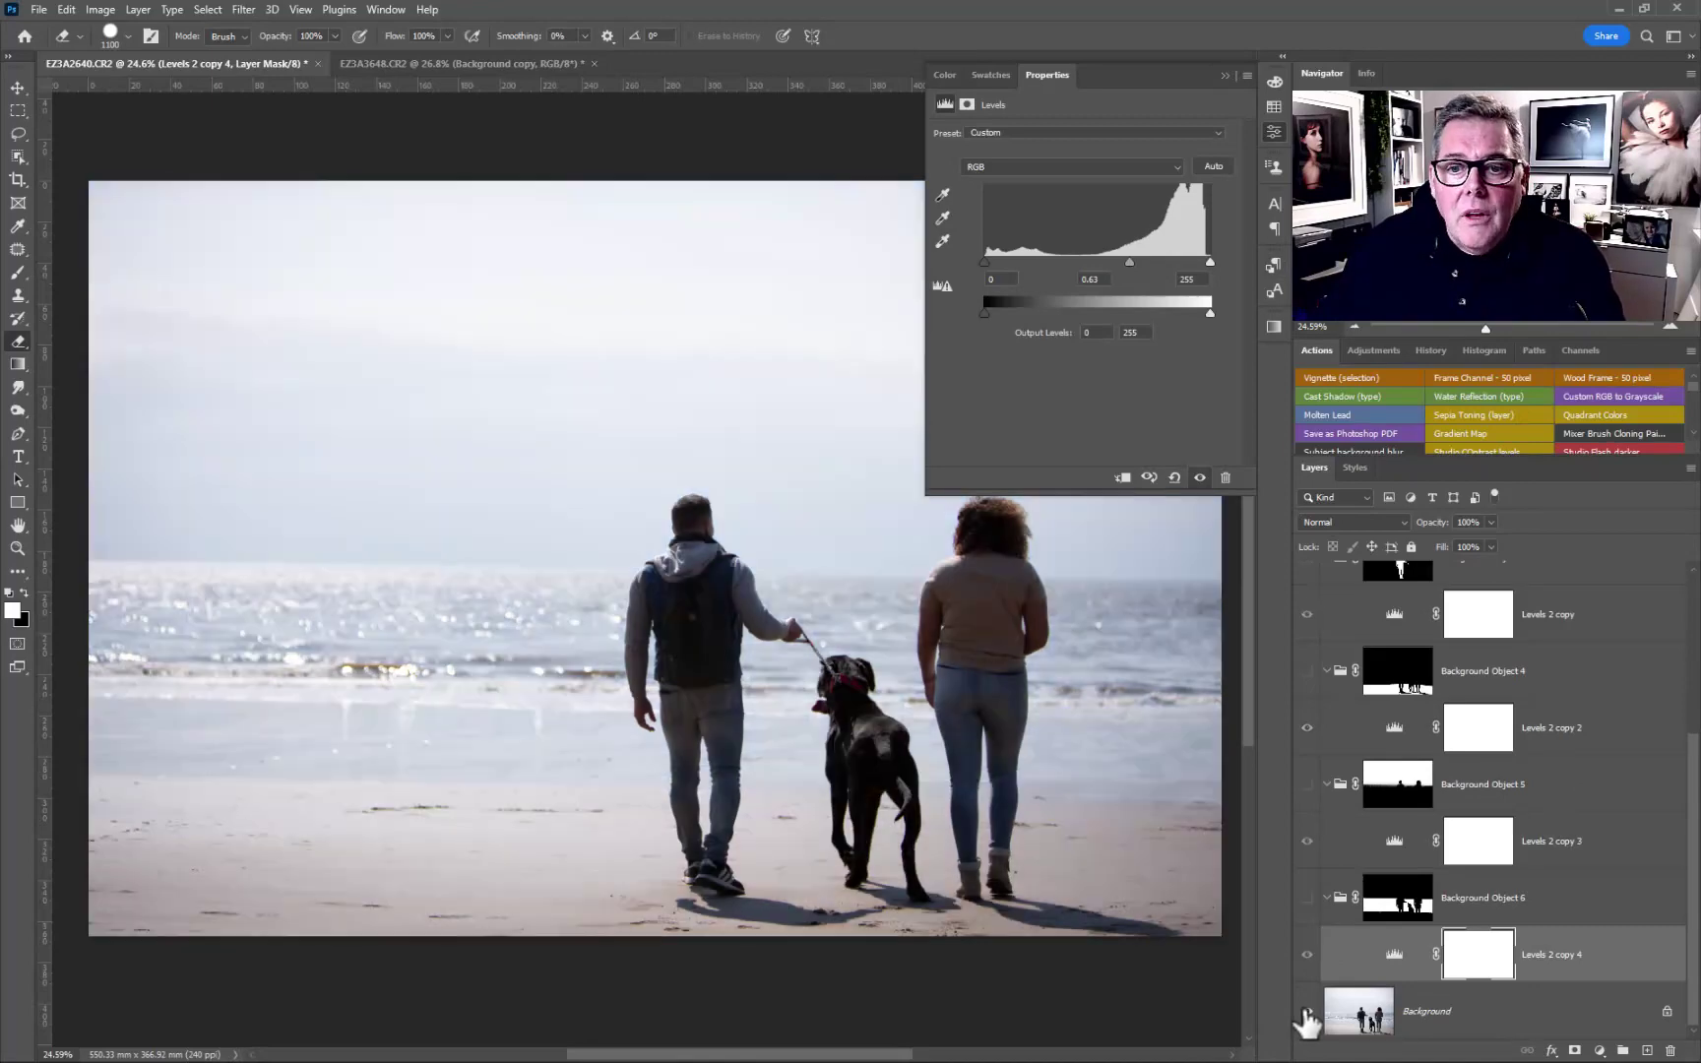
left_click(1306, 1011)
left_click(1306, 1011, "alt")
left_click(1306, 1011, "alt")
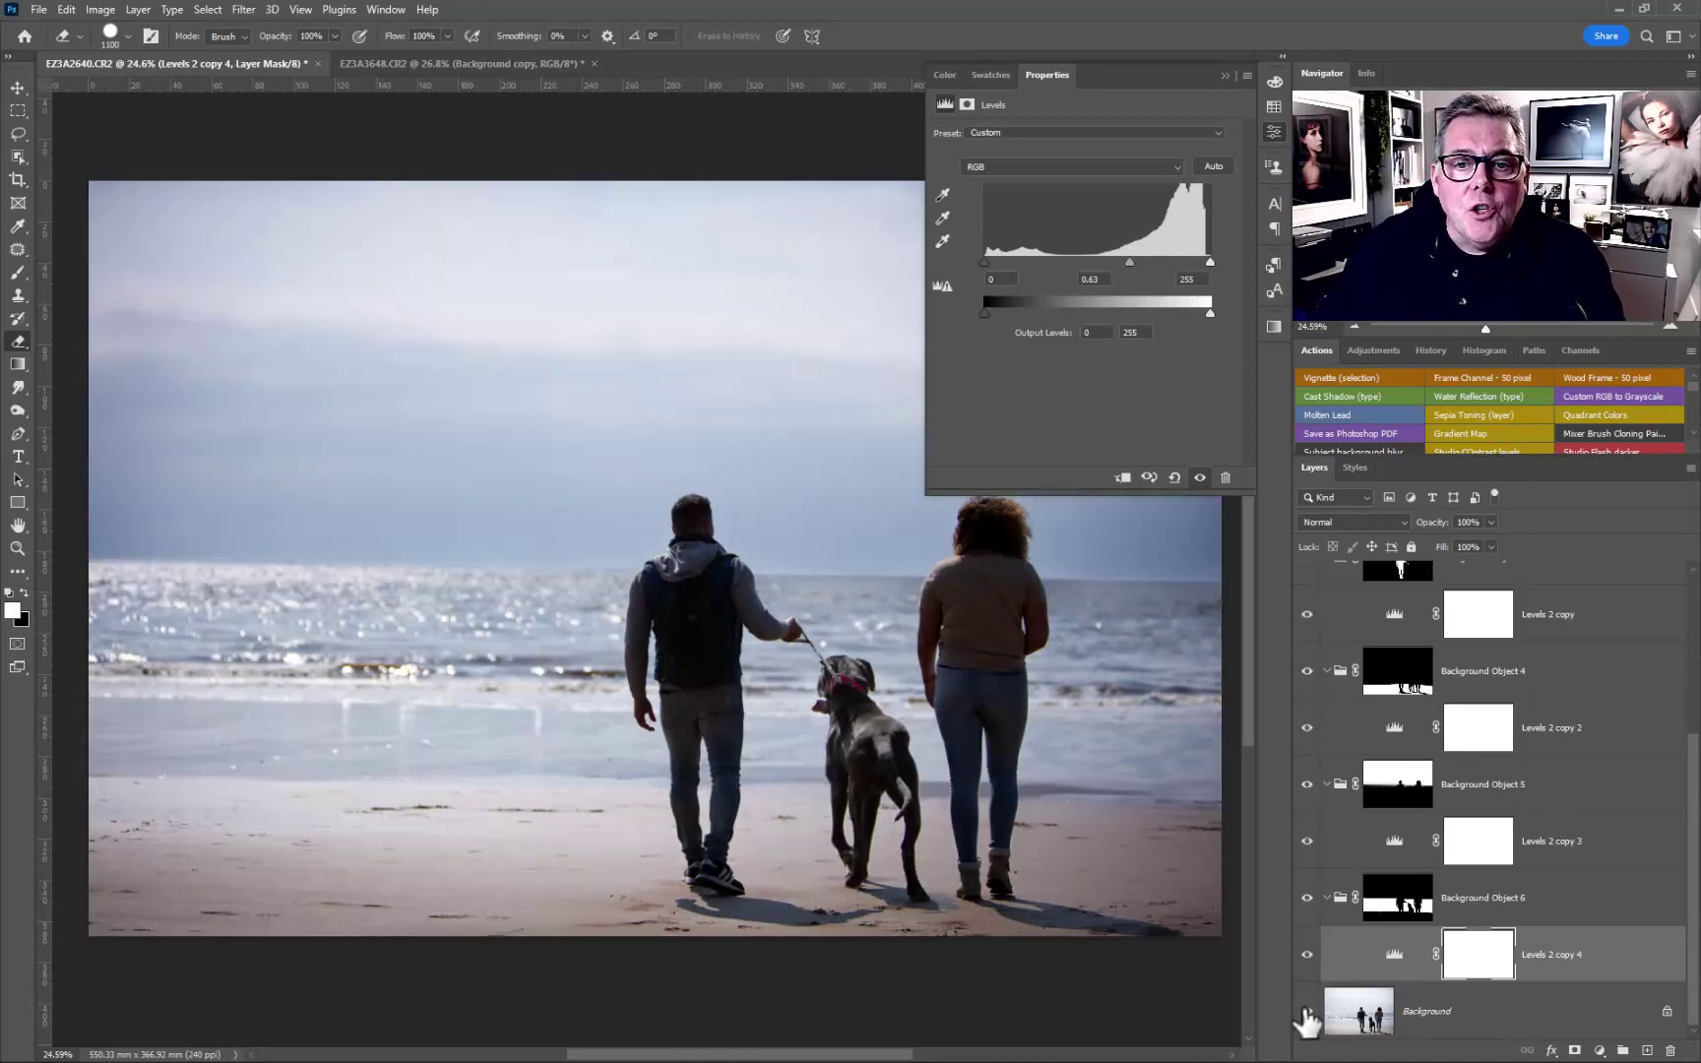
scroll(1388, 898, "up", 3)
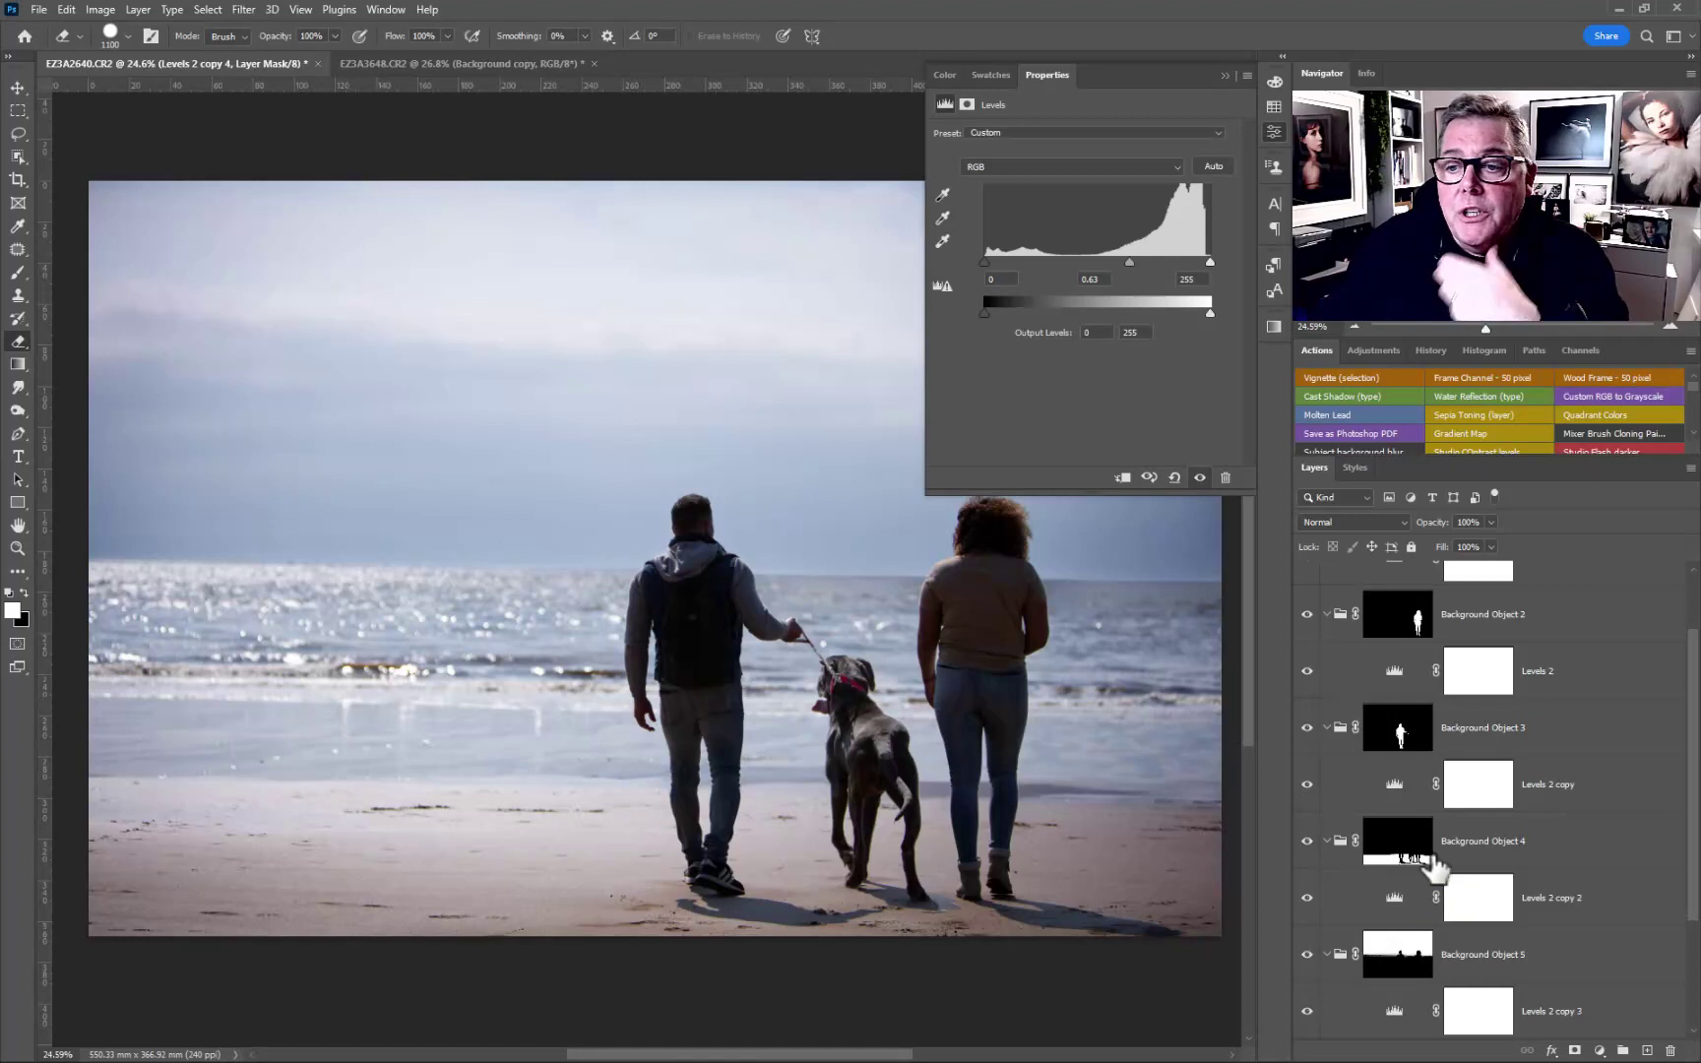
- Brighten the Levels 2 copy adjustment by lowering its midtone and white-point sliders
left_click(1392, 787)
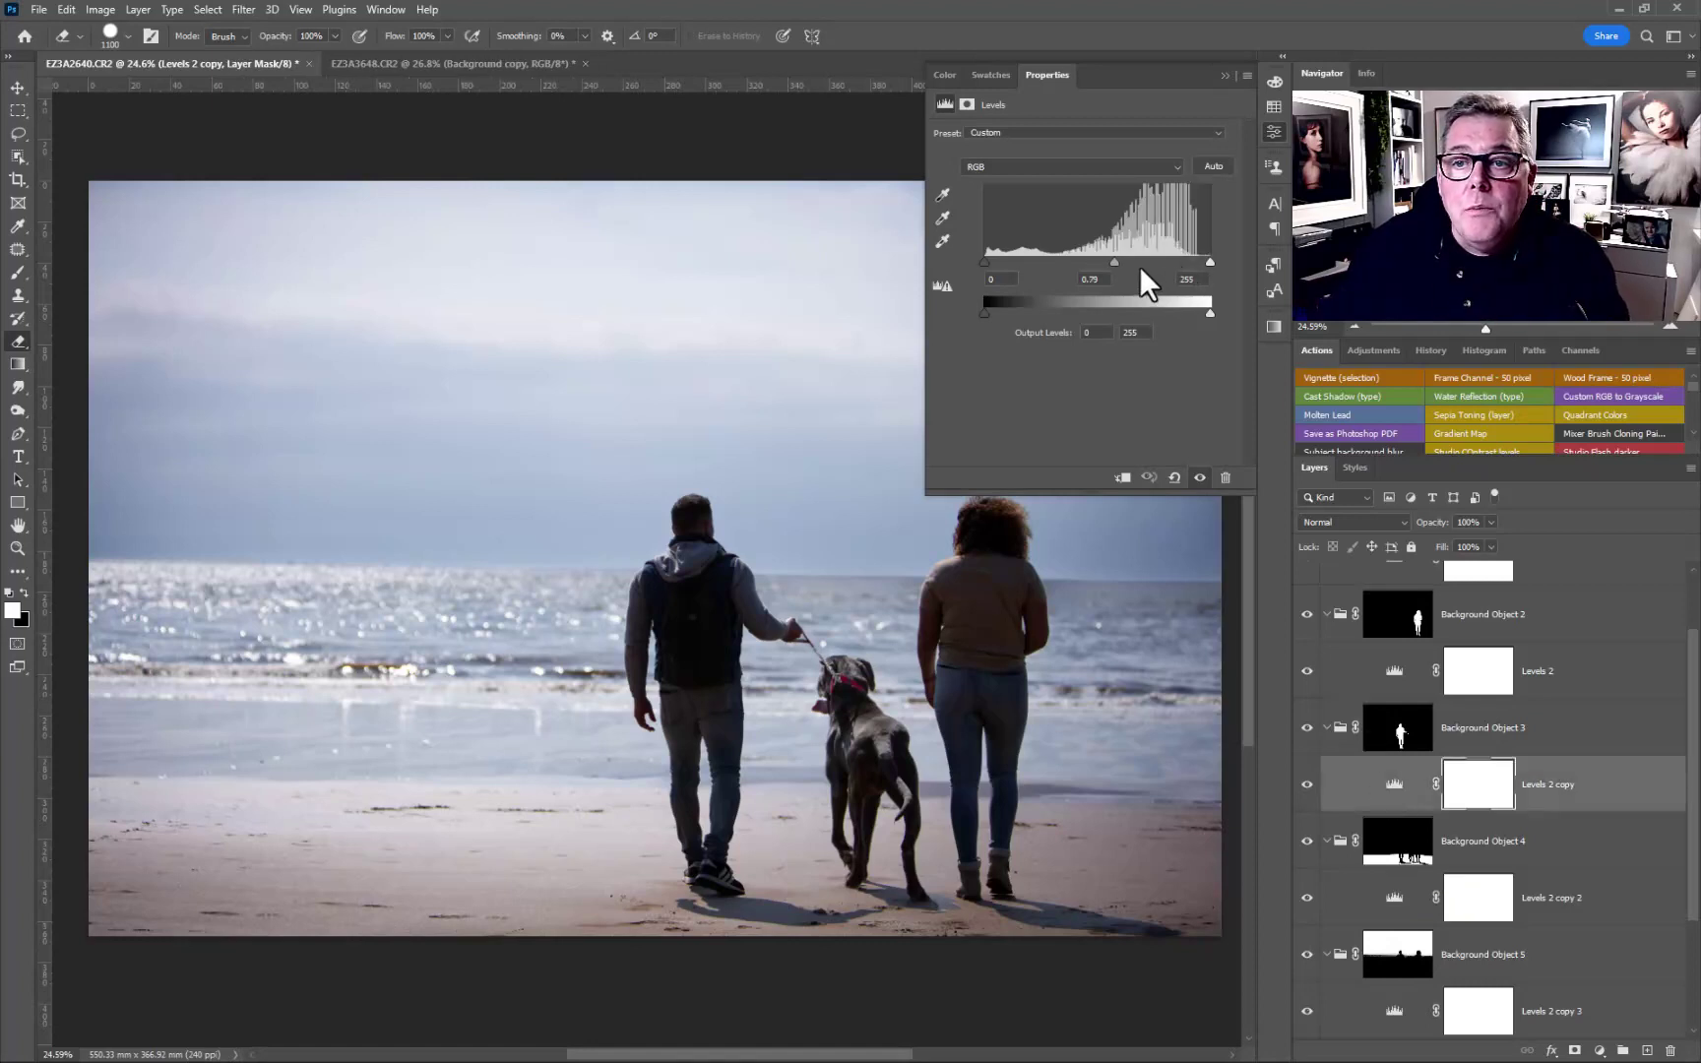
left_click_drag(1110, 261, 1103, 262)
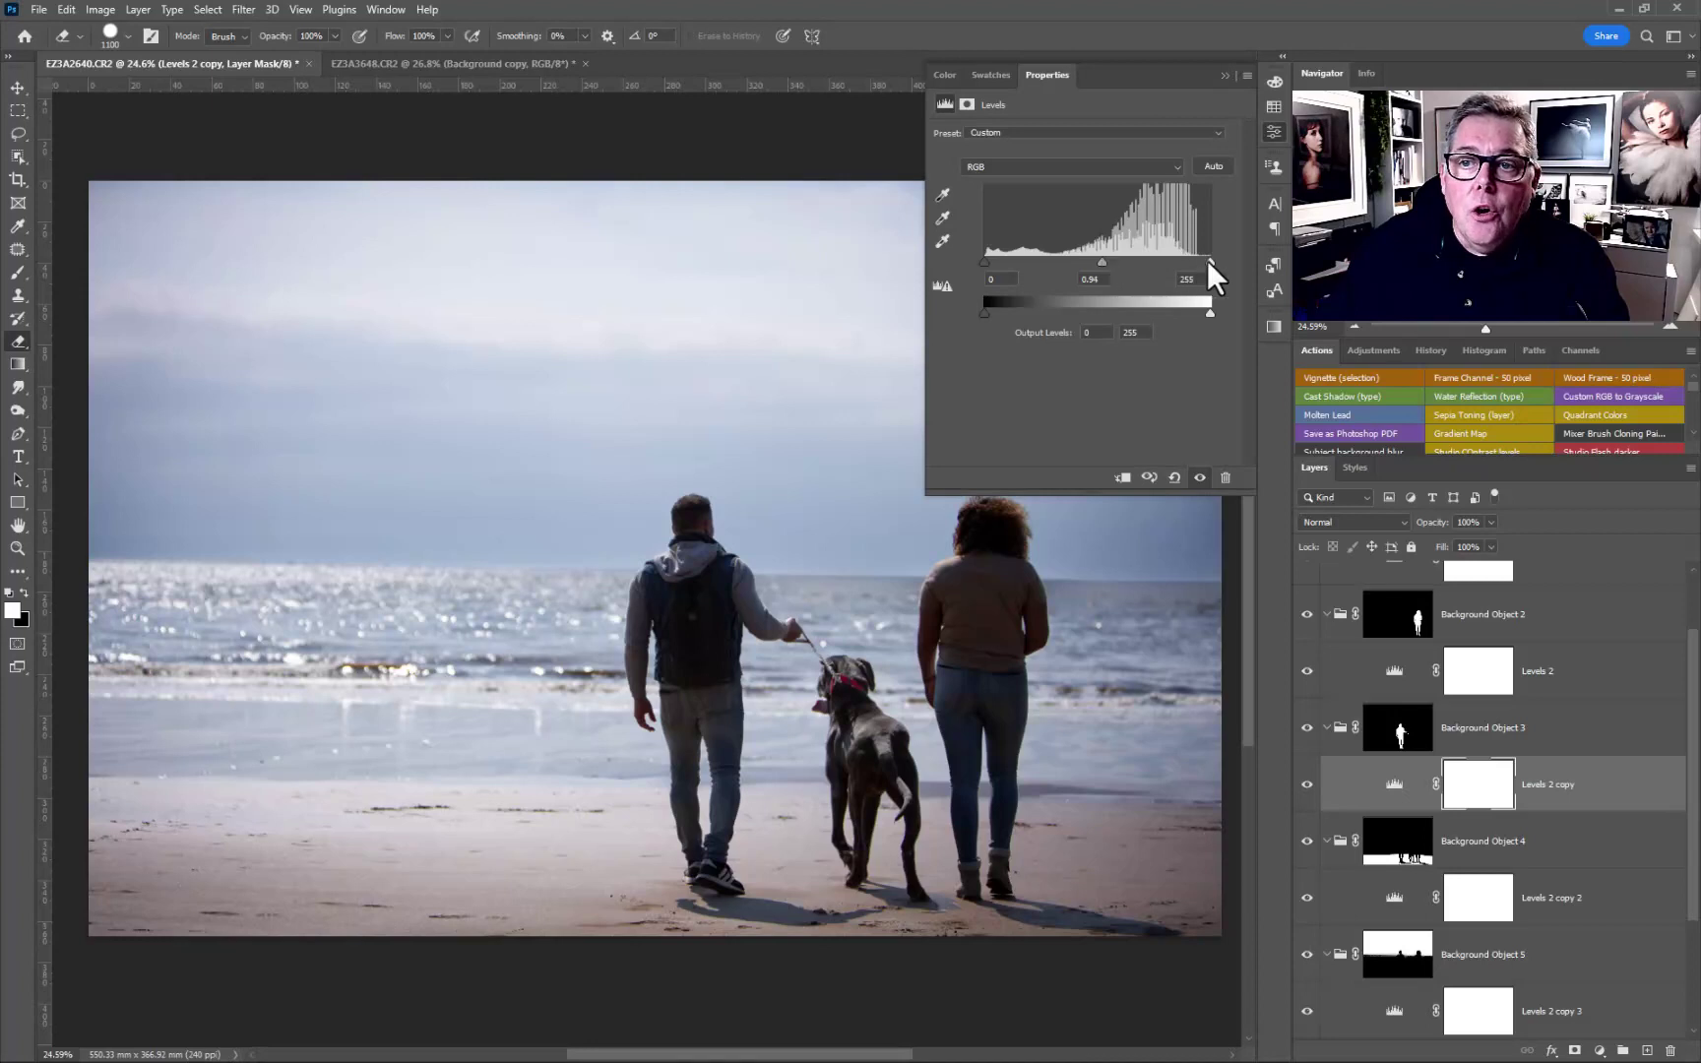
left_click_drag(1208, 263, 1161, 264)
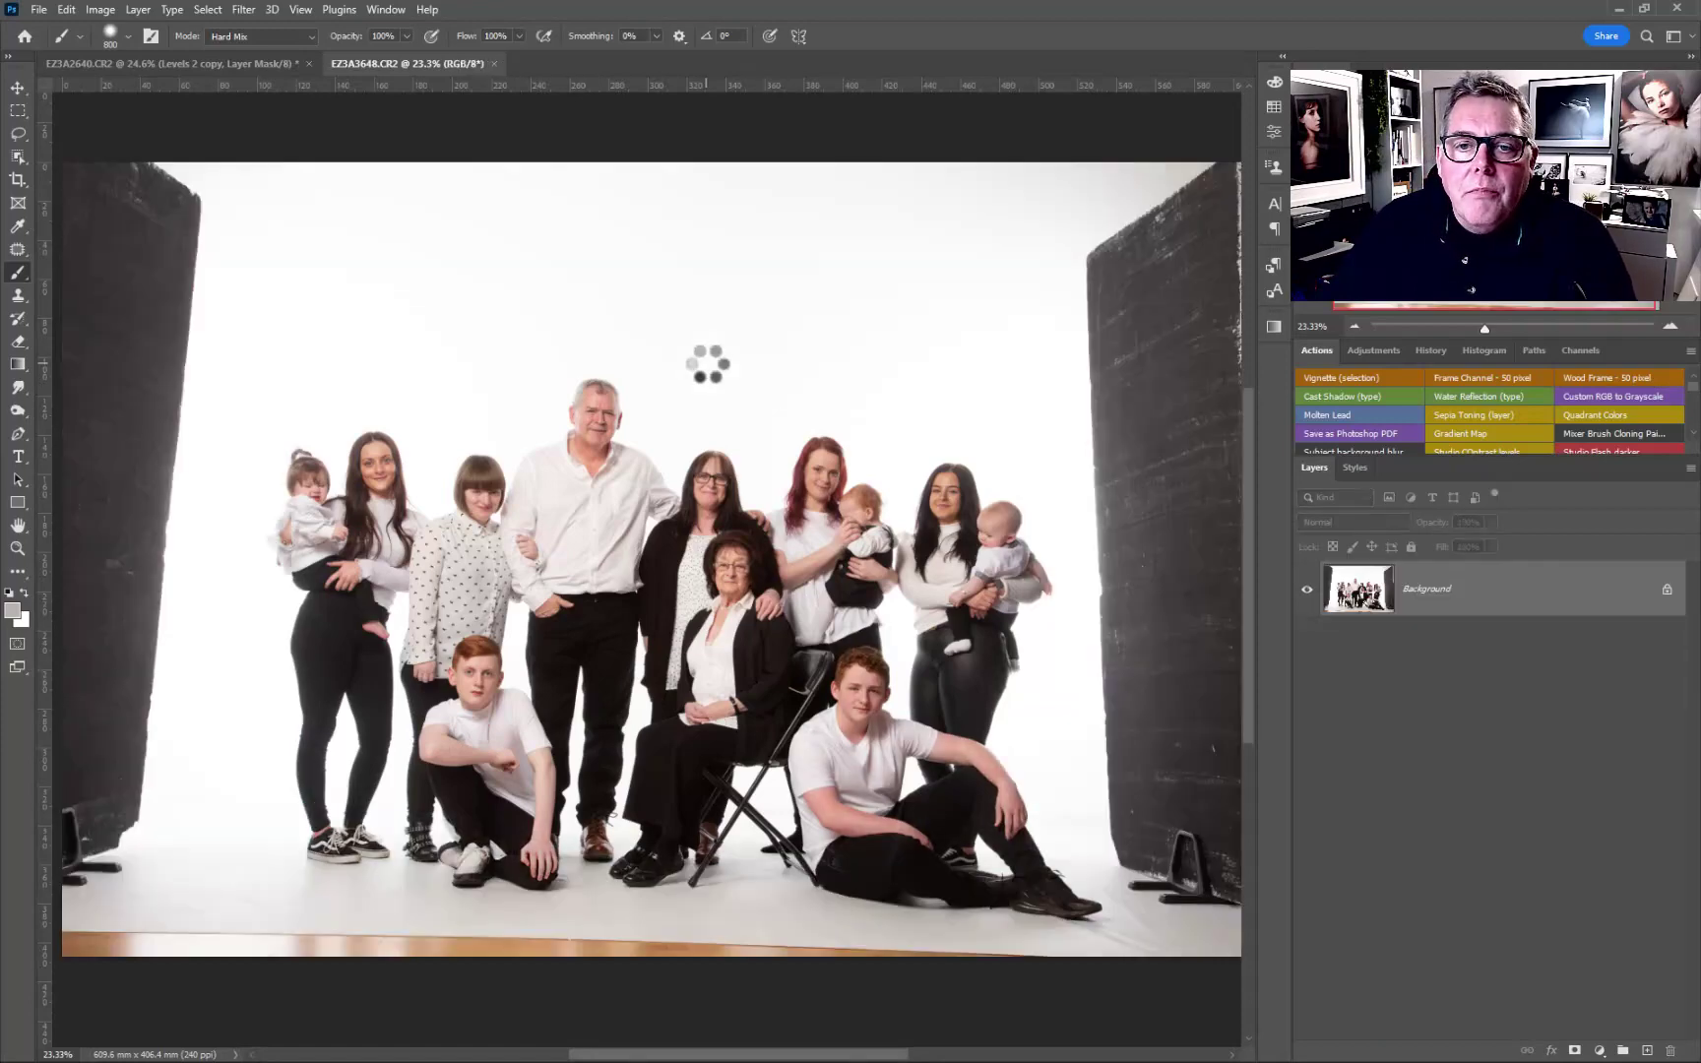
- Duplicate the family photo to Layer 1 and place a white-filled Layer 2 beneath it
scroll(707, 364, "down", 2)
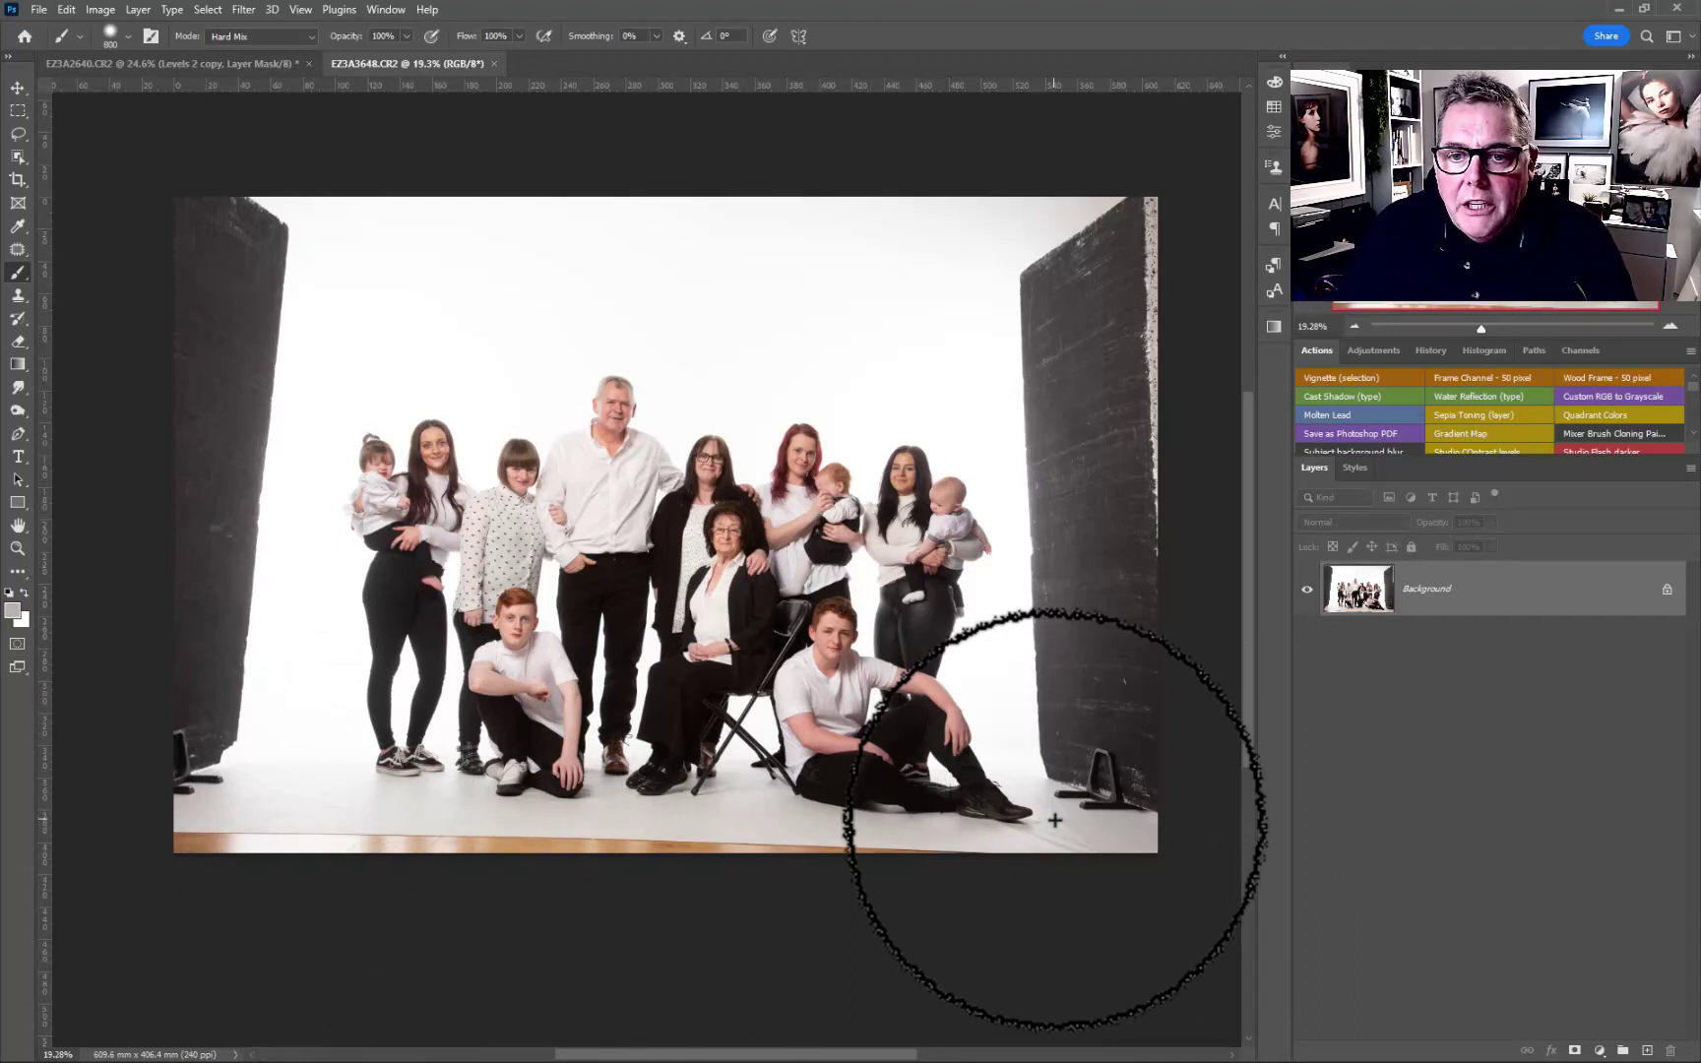
key("ctrl+j")
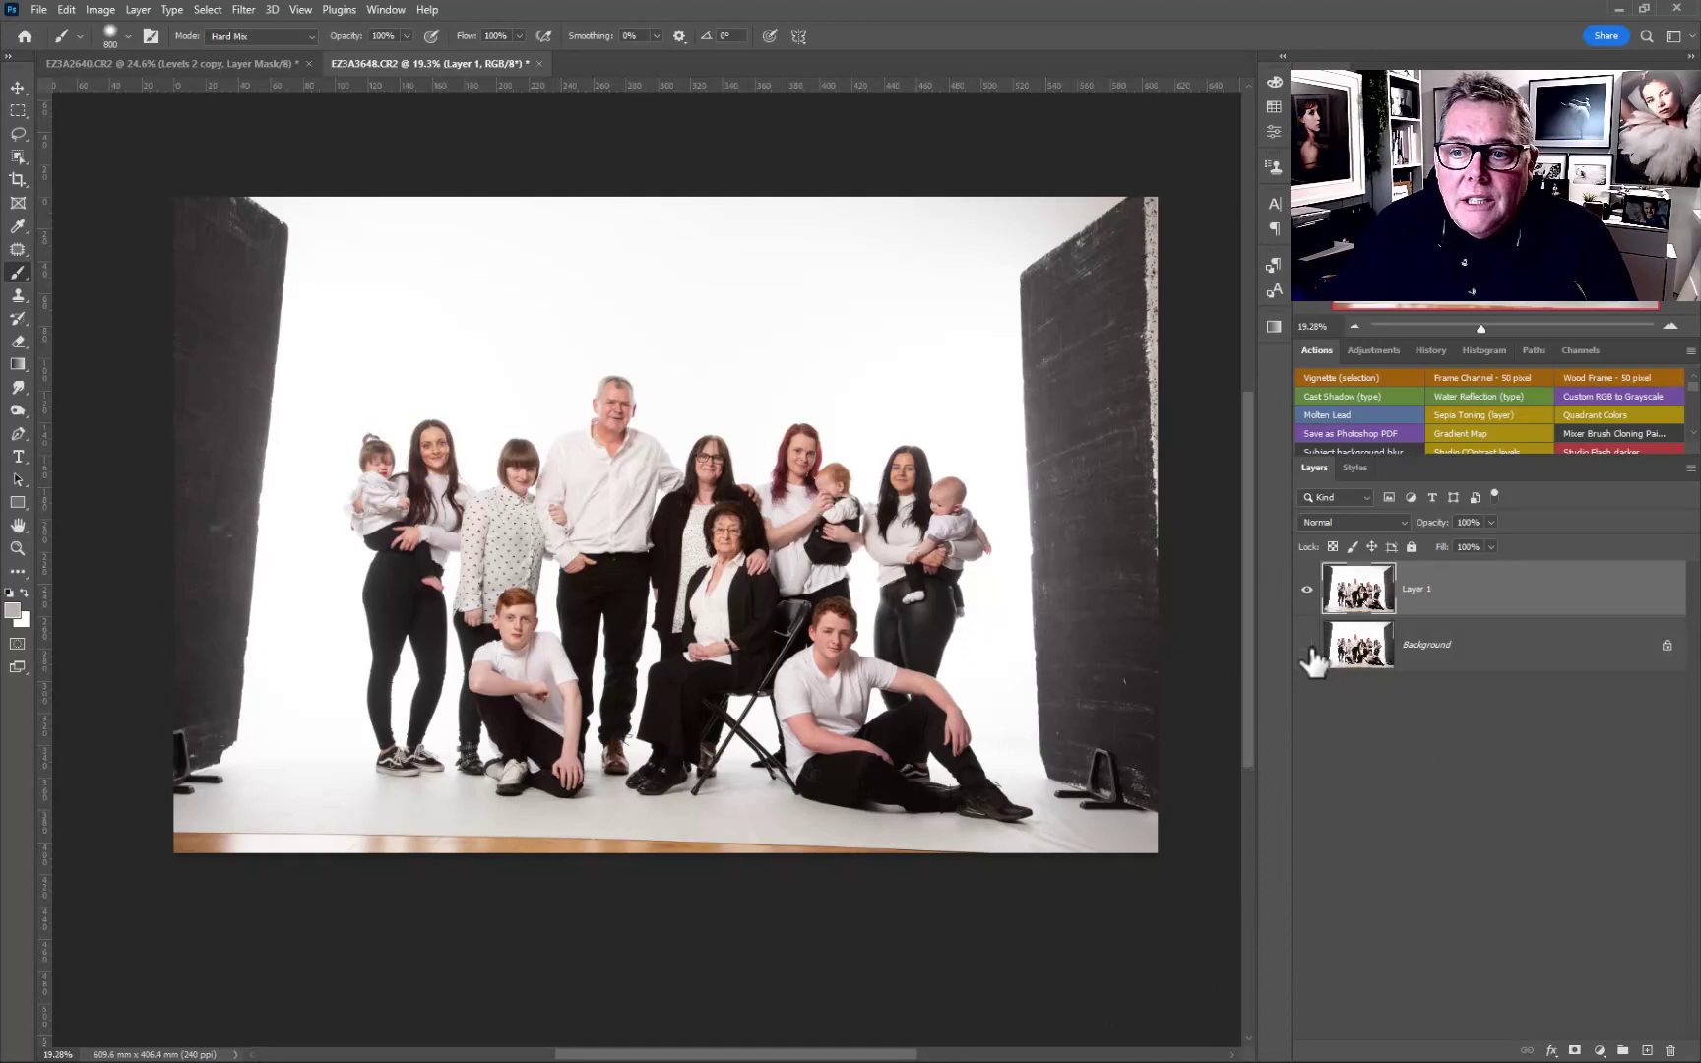
left_click(1565, 661)
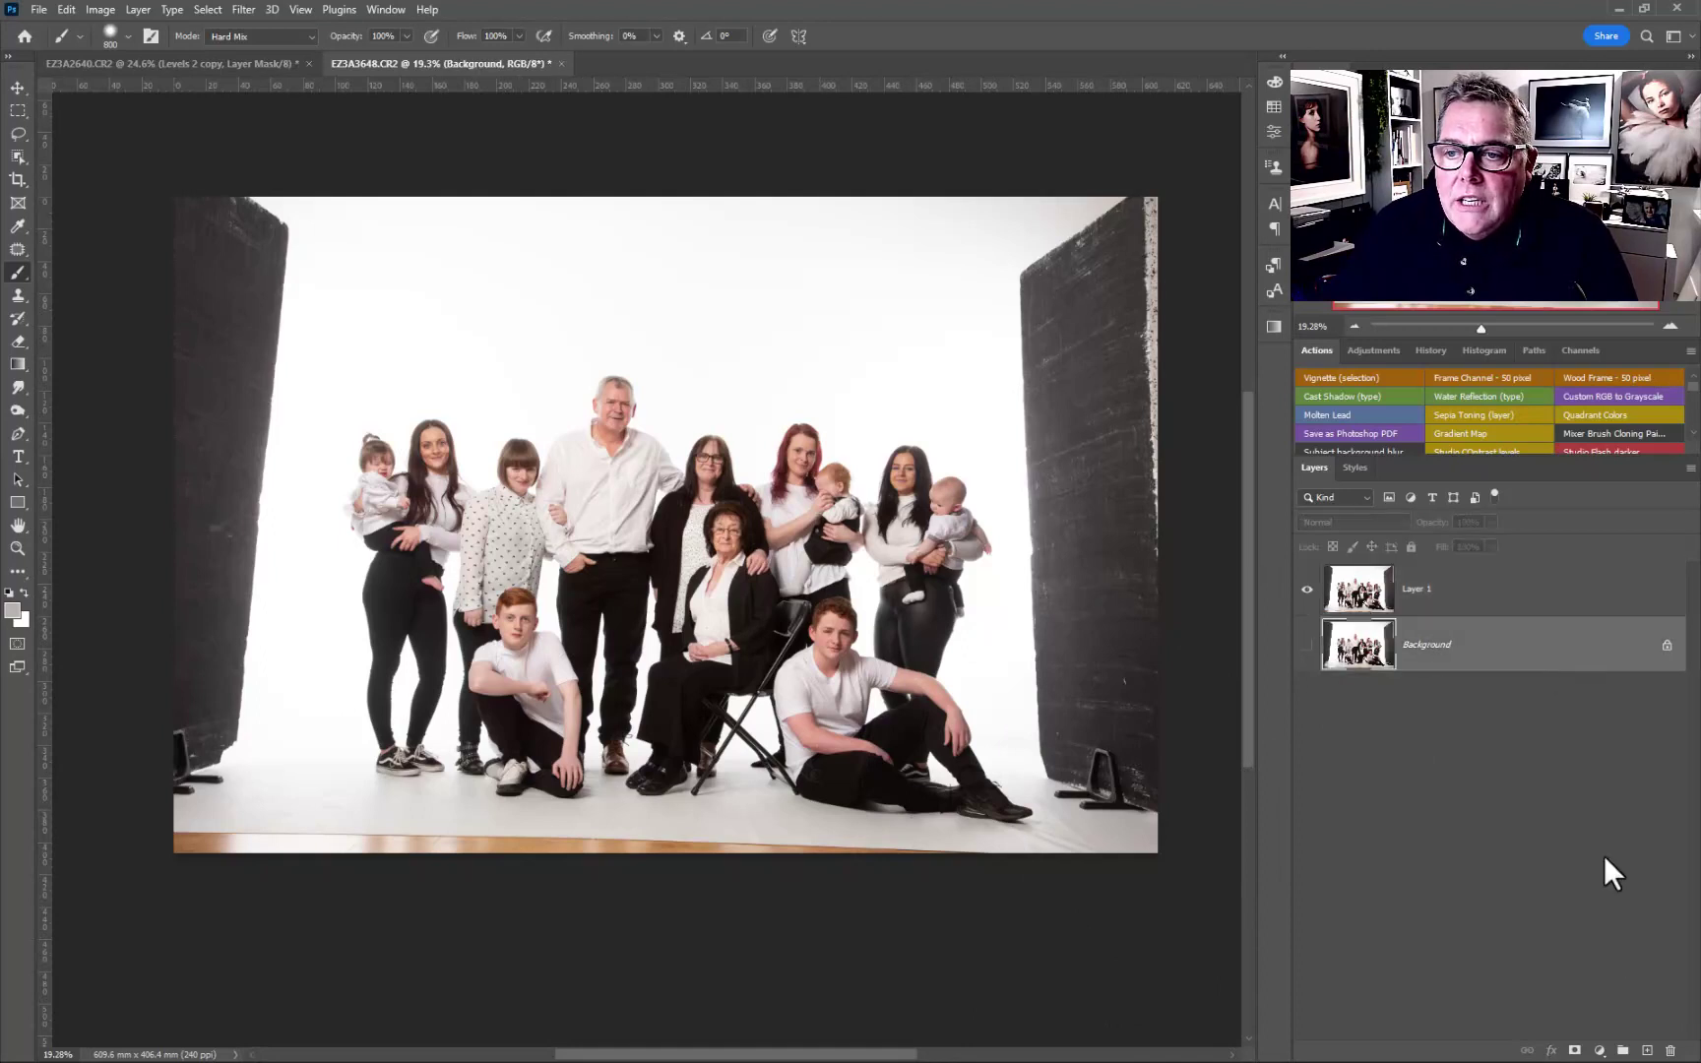
left_click(1648, 1052)
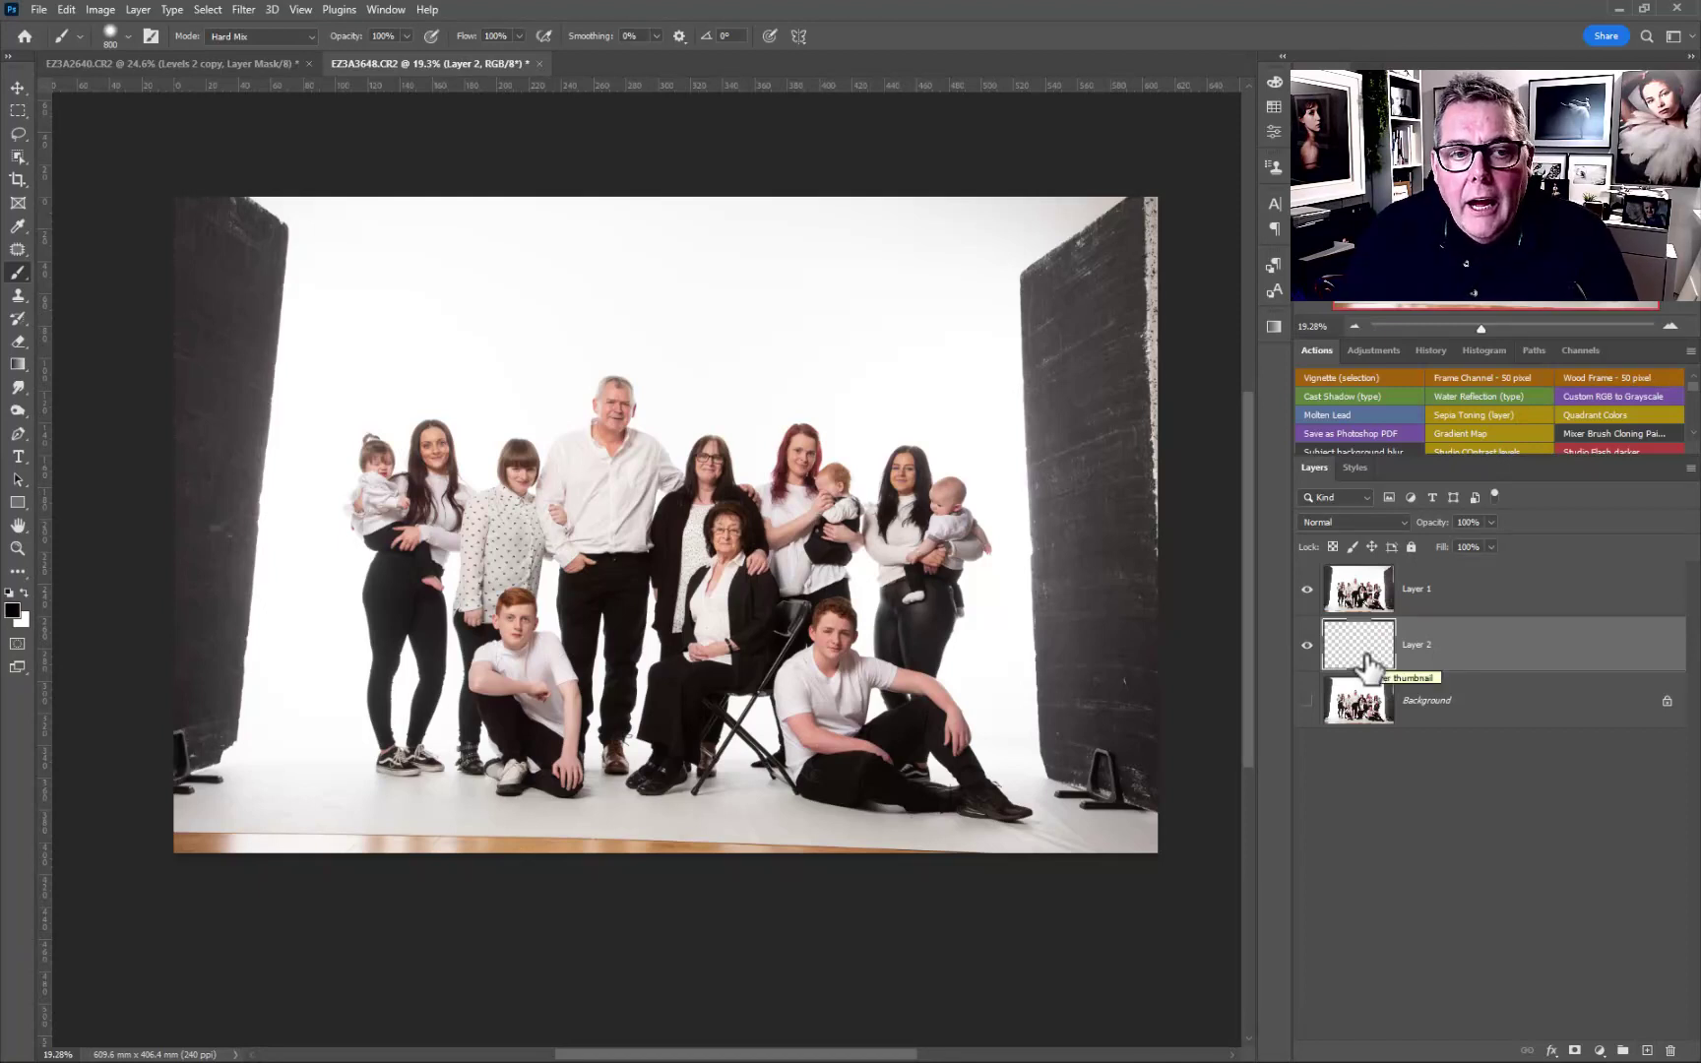
key("ctrl+BackSpace")
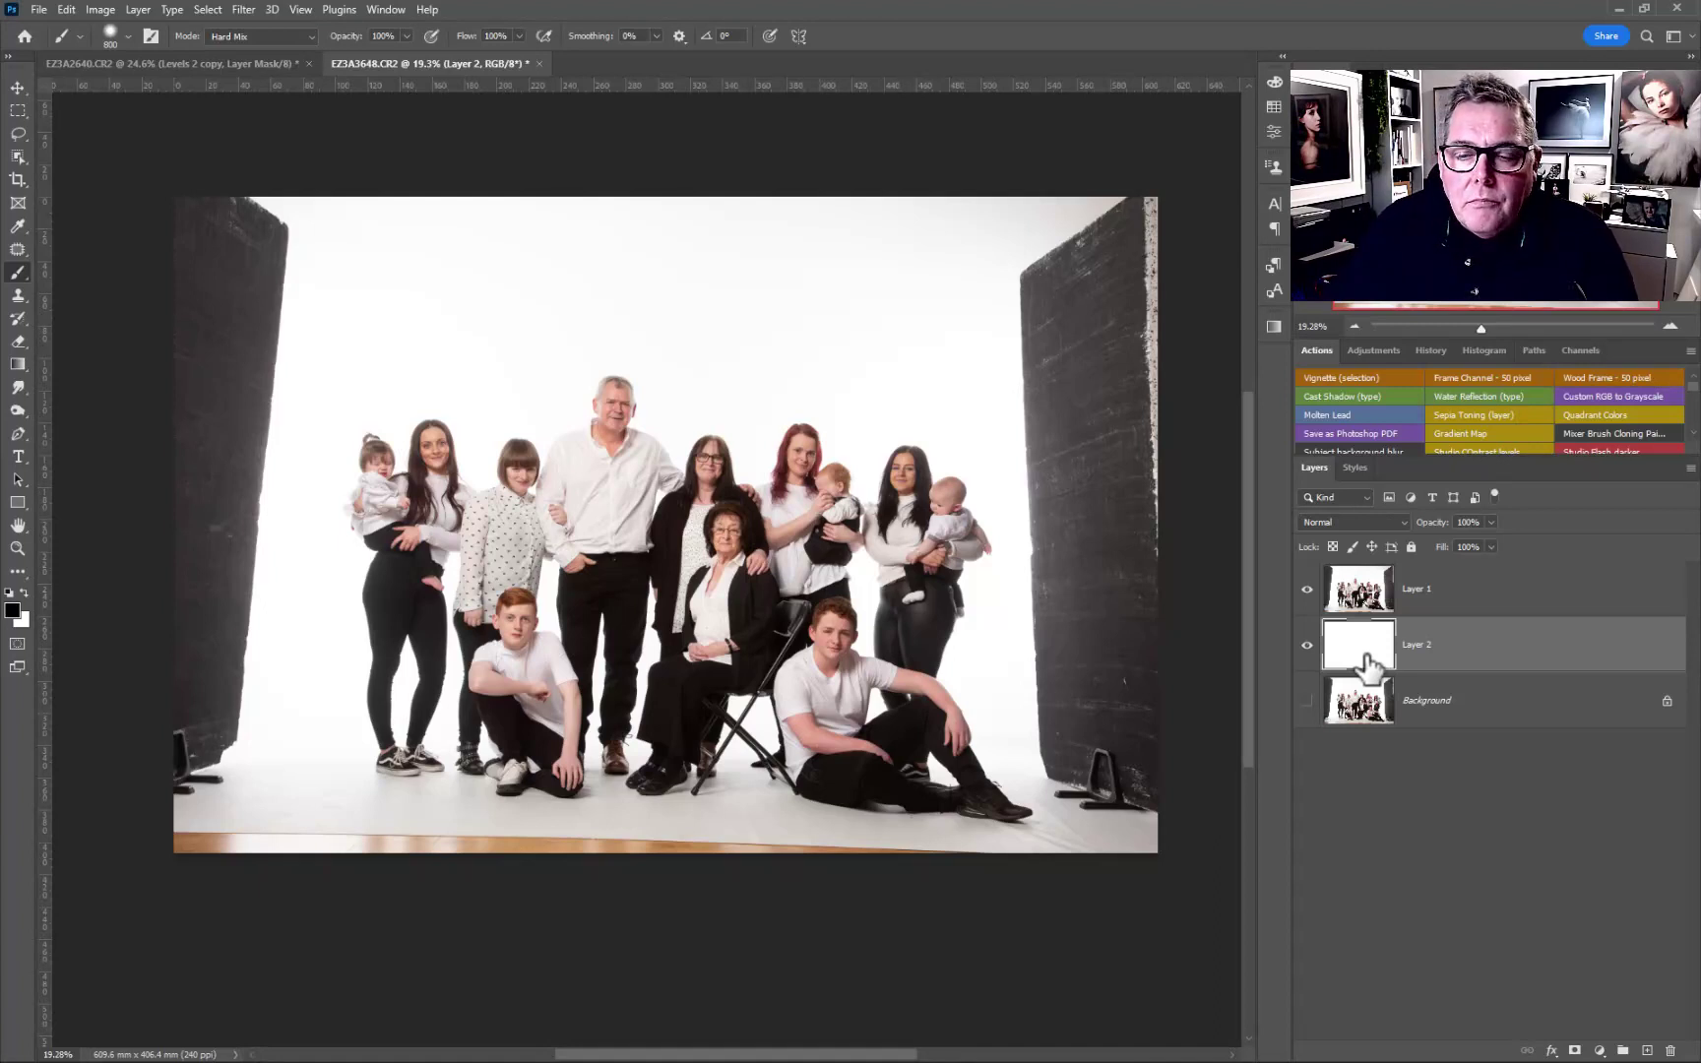
left_click(1347, 591)
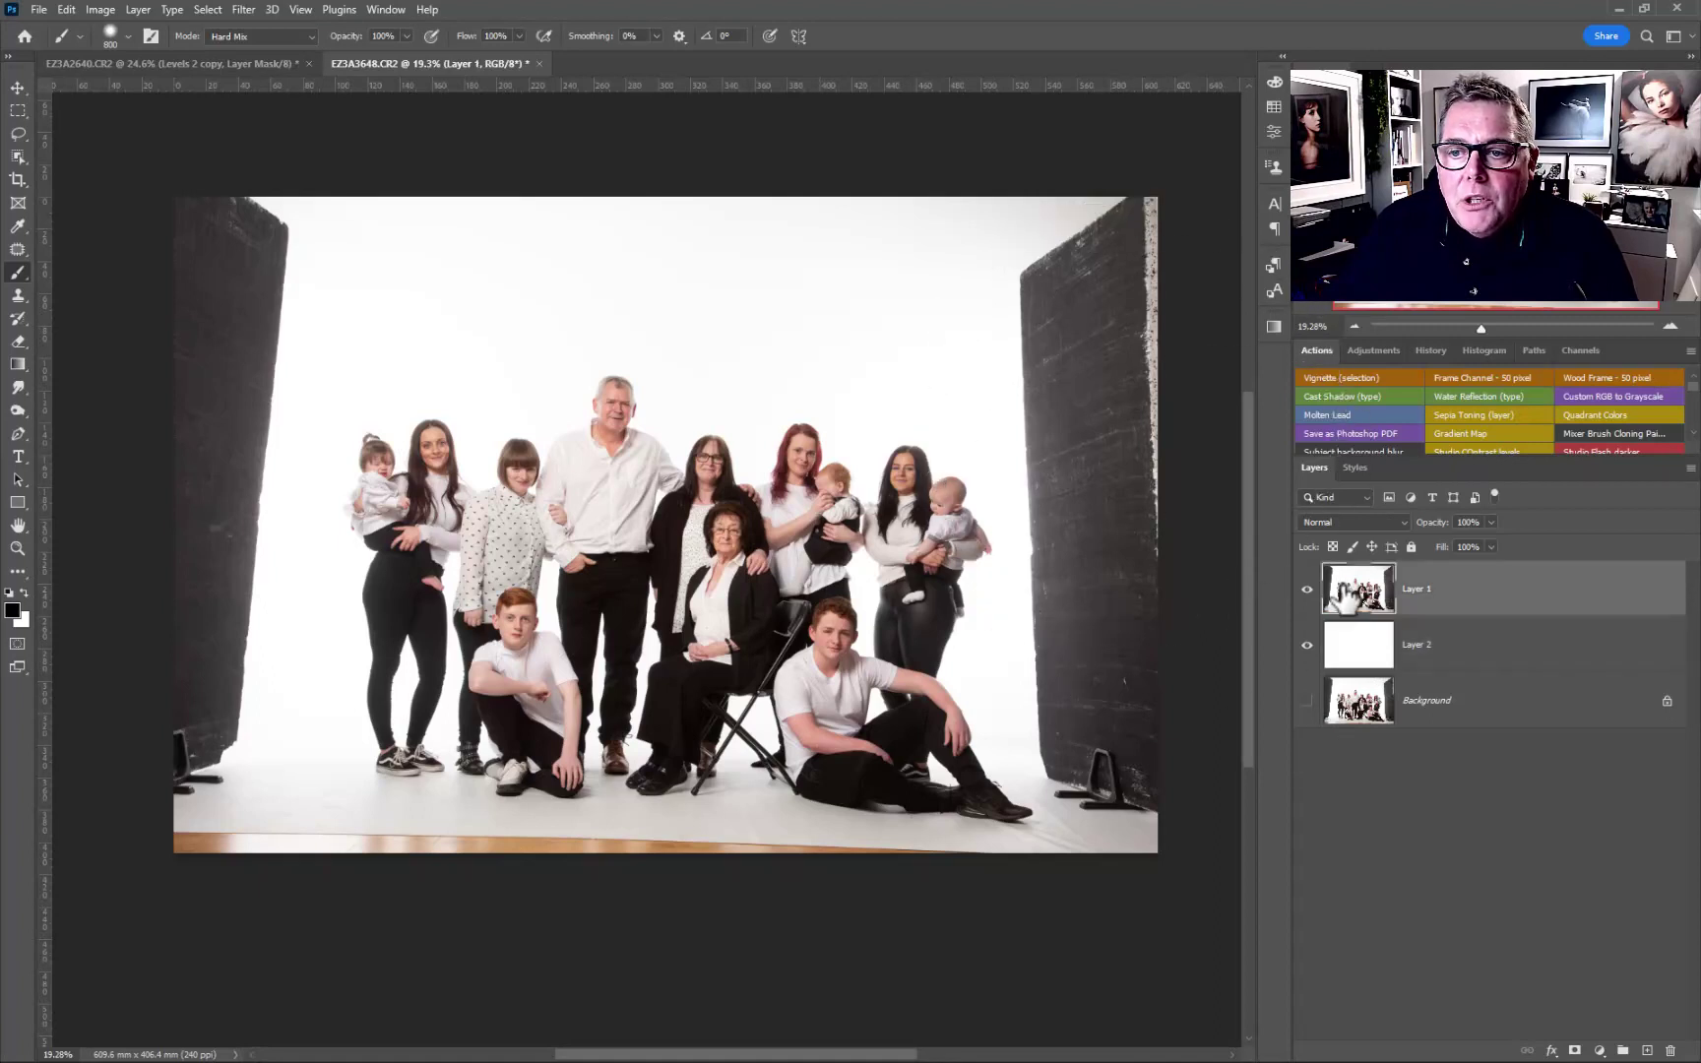
left_click(17, 134)
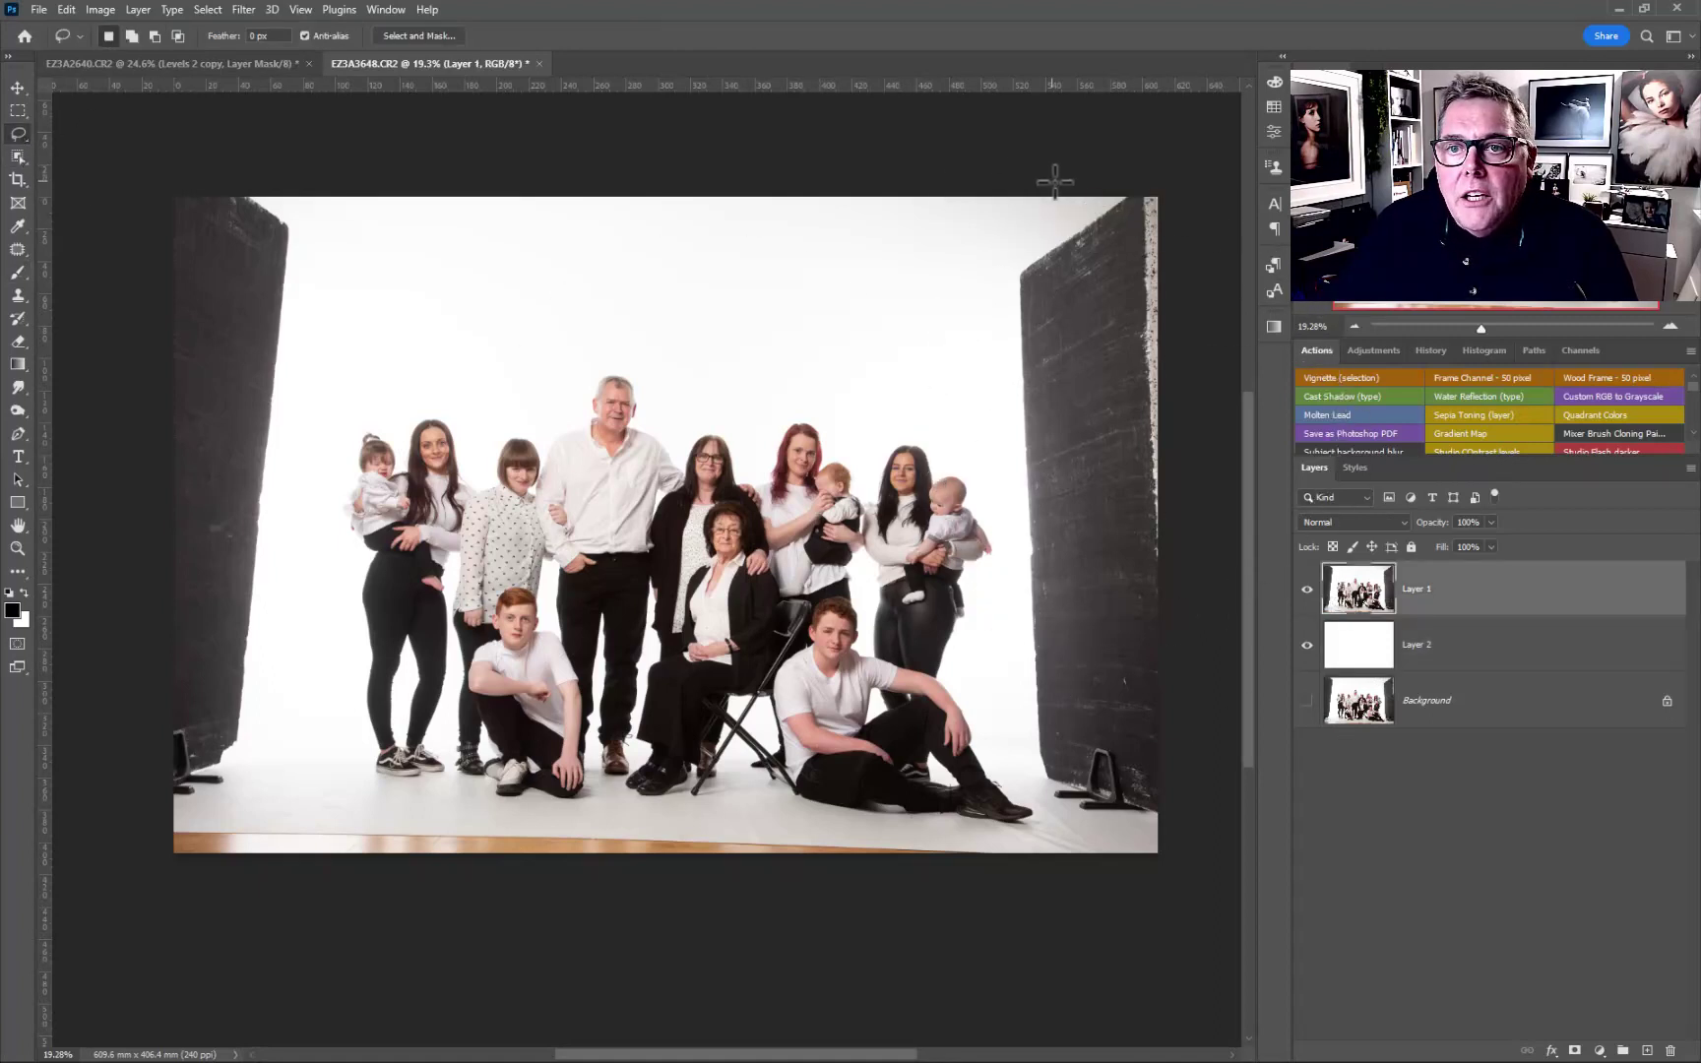
- Lasso and delete the dark right and left studio walls from Layer 1
mouse_move(1081, 195)
left_mouse_down()
mouse_move(987, 290)
mouse_move(1010, 710)
mouse_move(1068, 835)
mouse_move(1190, 849)
mouse_move(1233, 714)
mouse_move(1223, 365)
mouse_move(1196, 198)
mouse_move(1168, 167)
mouse_move(1093, 145)
left_mouse_up()
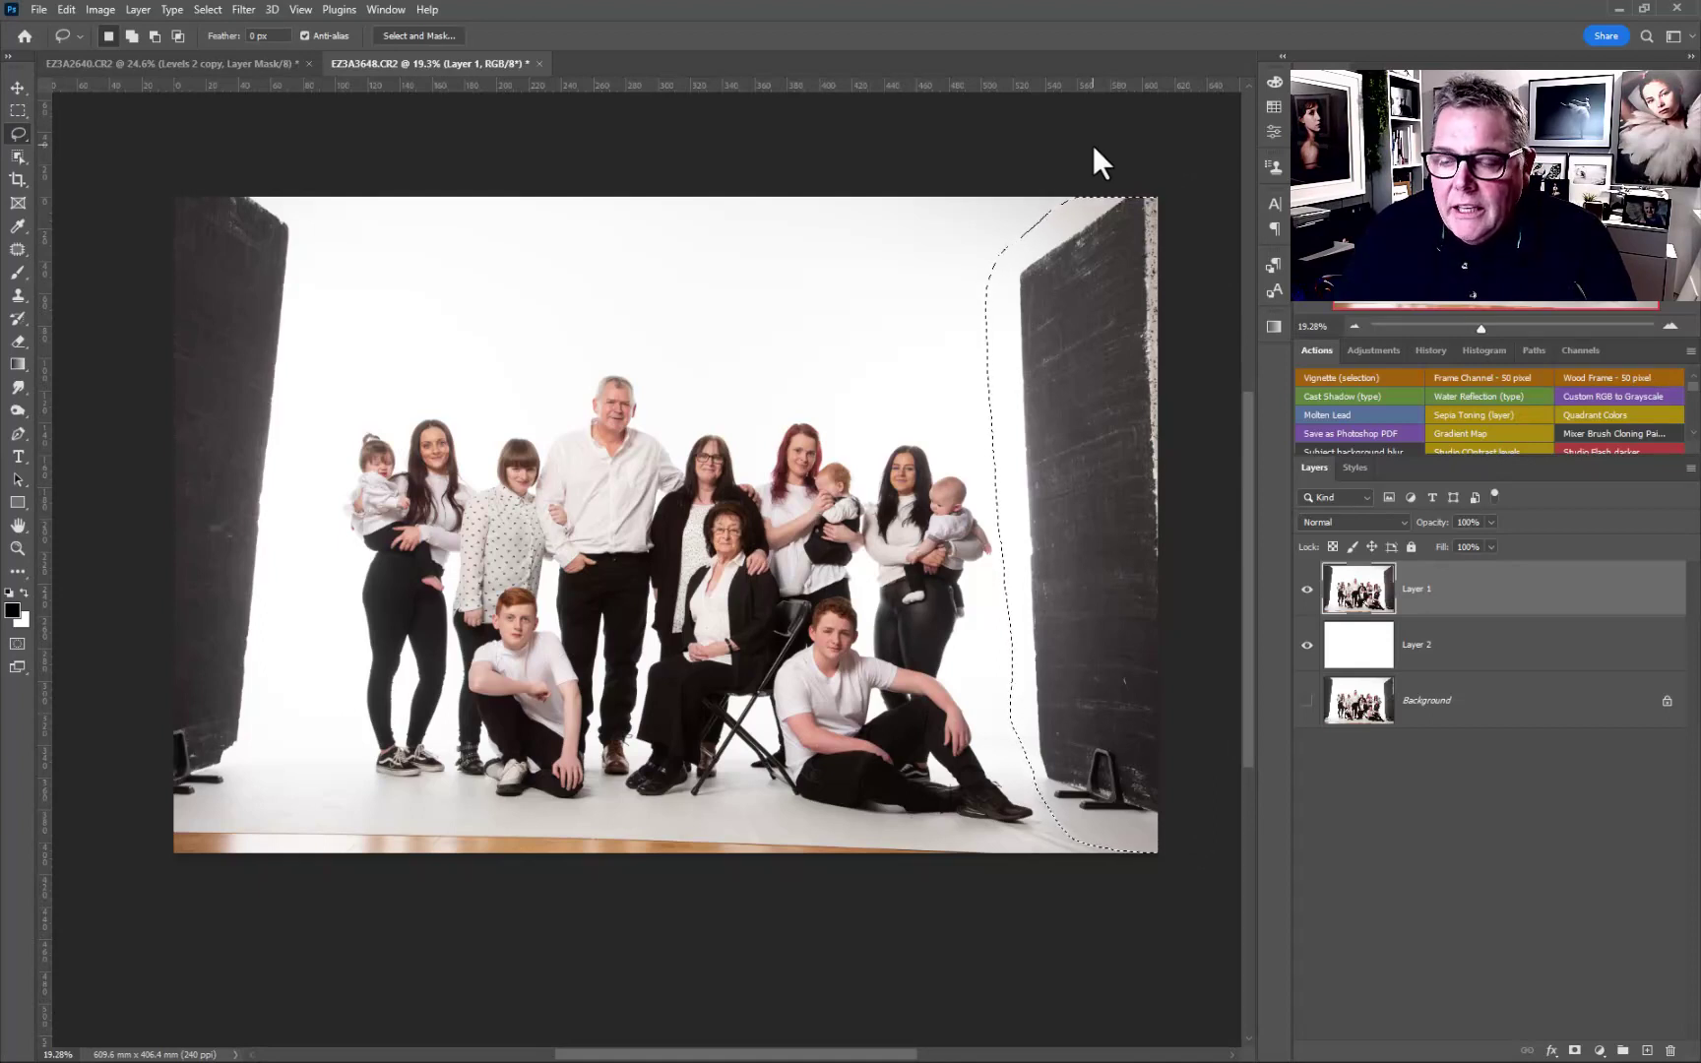
key("Delete")
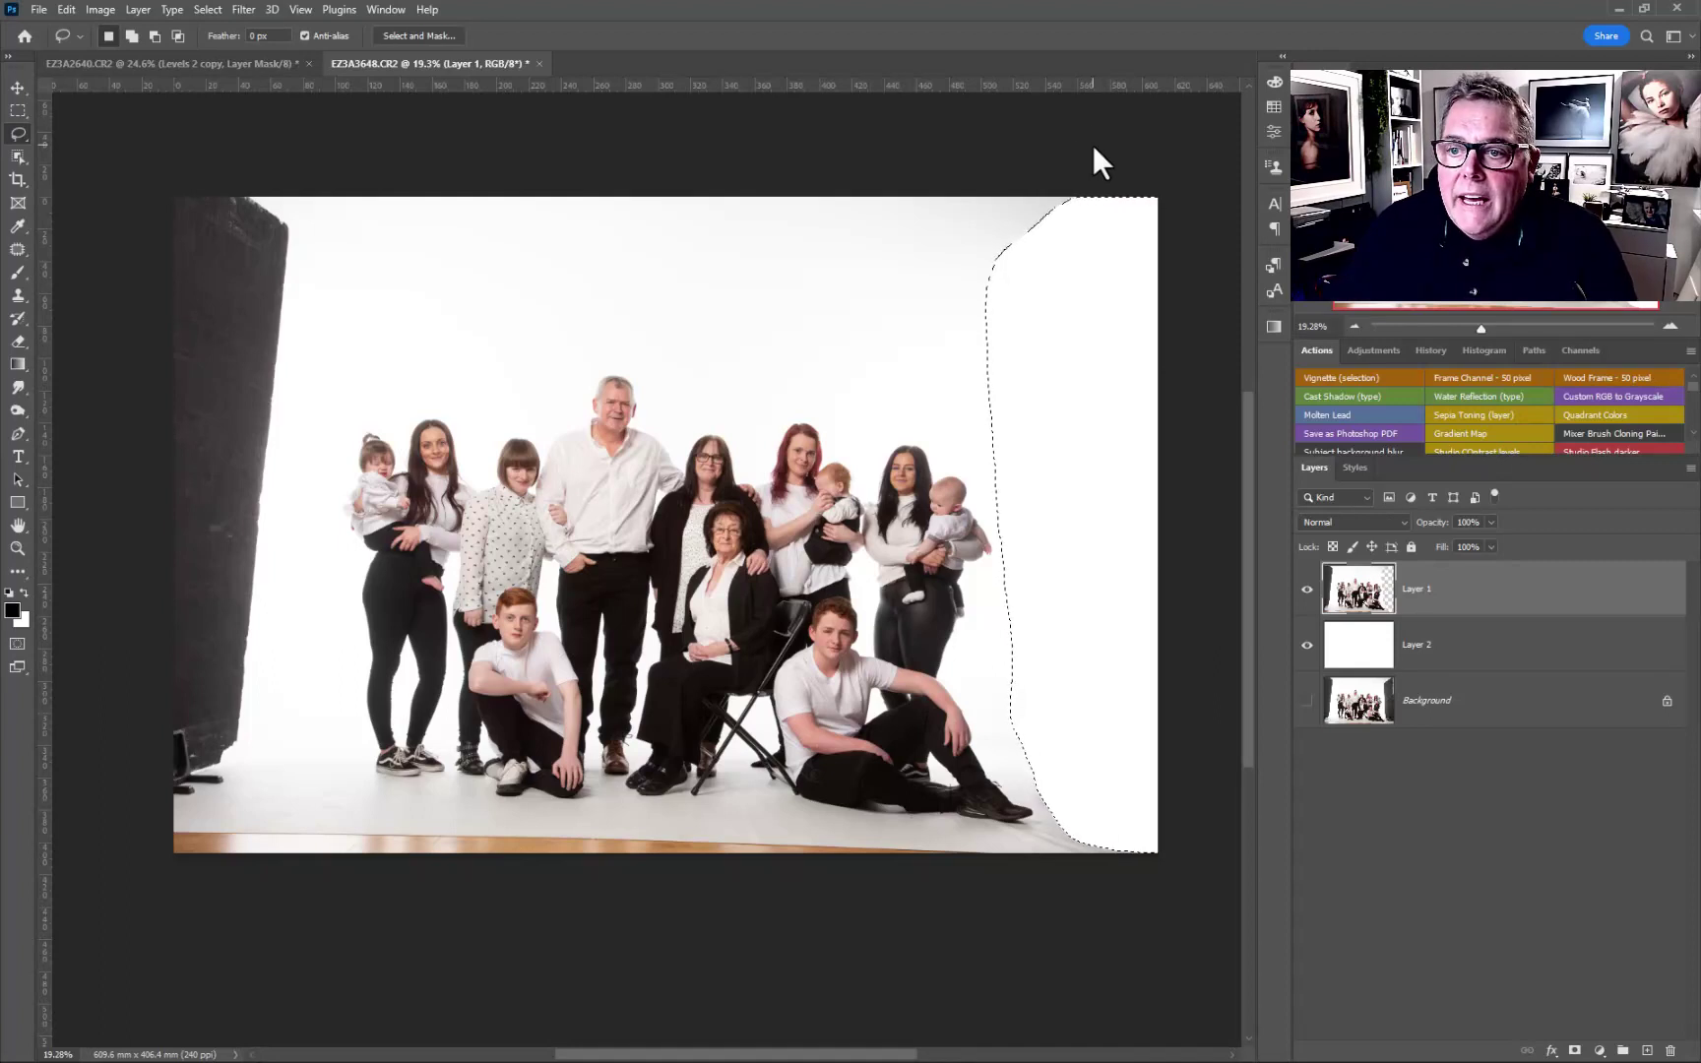
mouse_move(297, 198)
left_mouse_down()
mouse_move(284, 765)
mouse_move(193, 842)
mouse_move(60, 826)
mouse_move(37, 449)
mouse_move(51, 228)
mouse_move(91, 142)
mouse_move(281, 141)
left_mouse_up()
key("Delete")
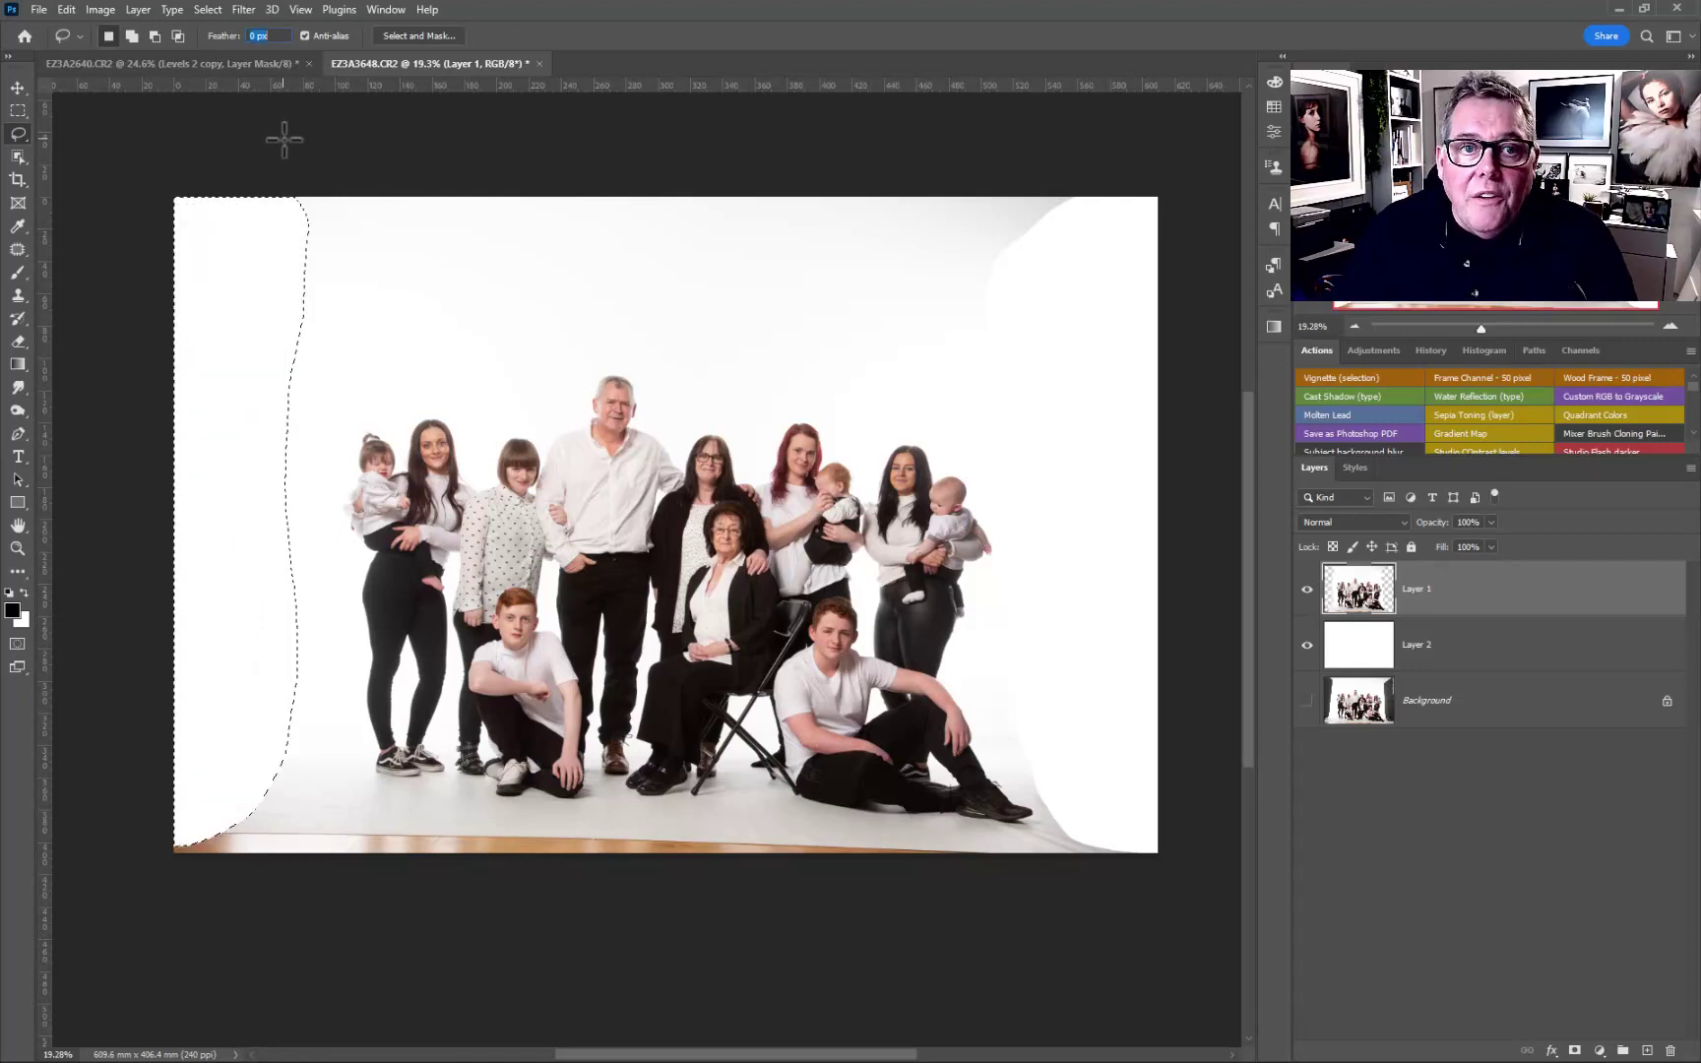
- Delete the wooden floor strip along the bottom and hide the white Layer 2
left_click(219, 821)
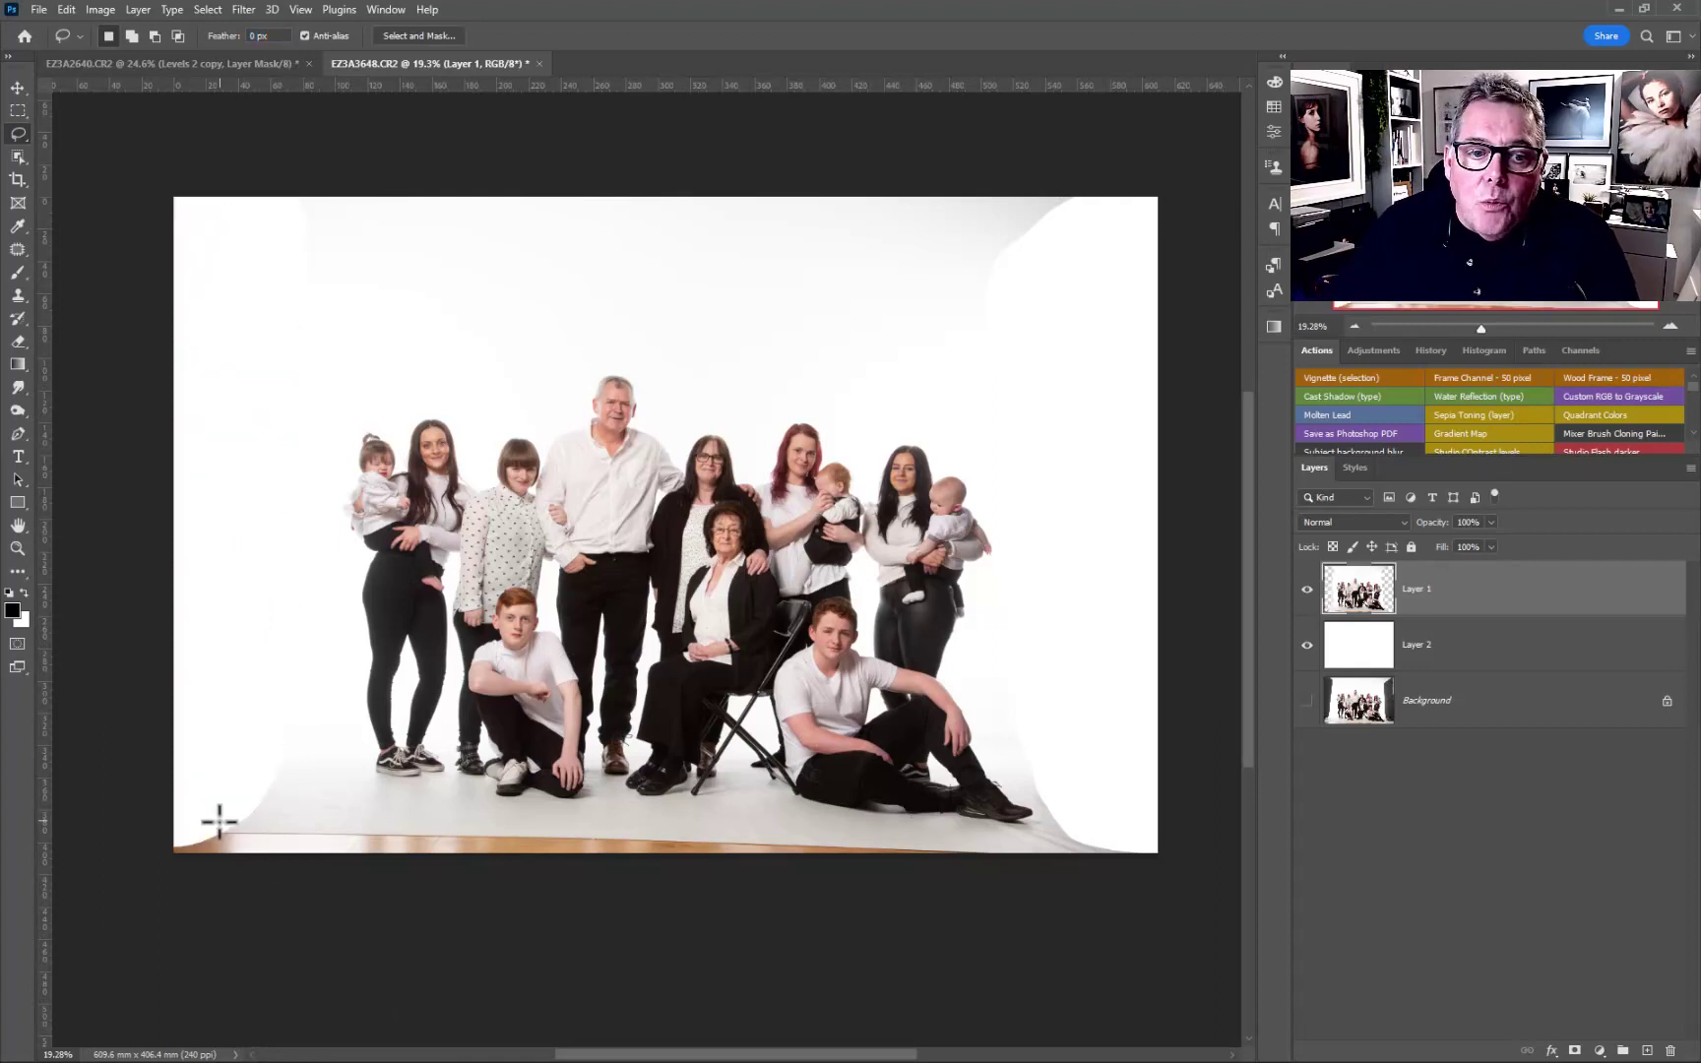
mouse_move(361, 823)
left_mouse_down()
mouse_move(893, 840)
mouse_move(975, 860)
mouse_move(863, 894)
mouse_move(315, 906)
mouse_move(177, 882)
mouse_move(146, 844)
mouse_move(216, 816)
left_mouse_up()
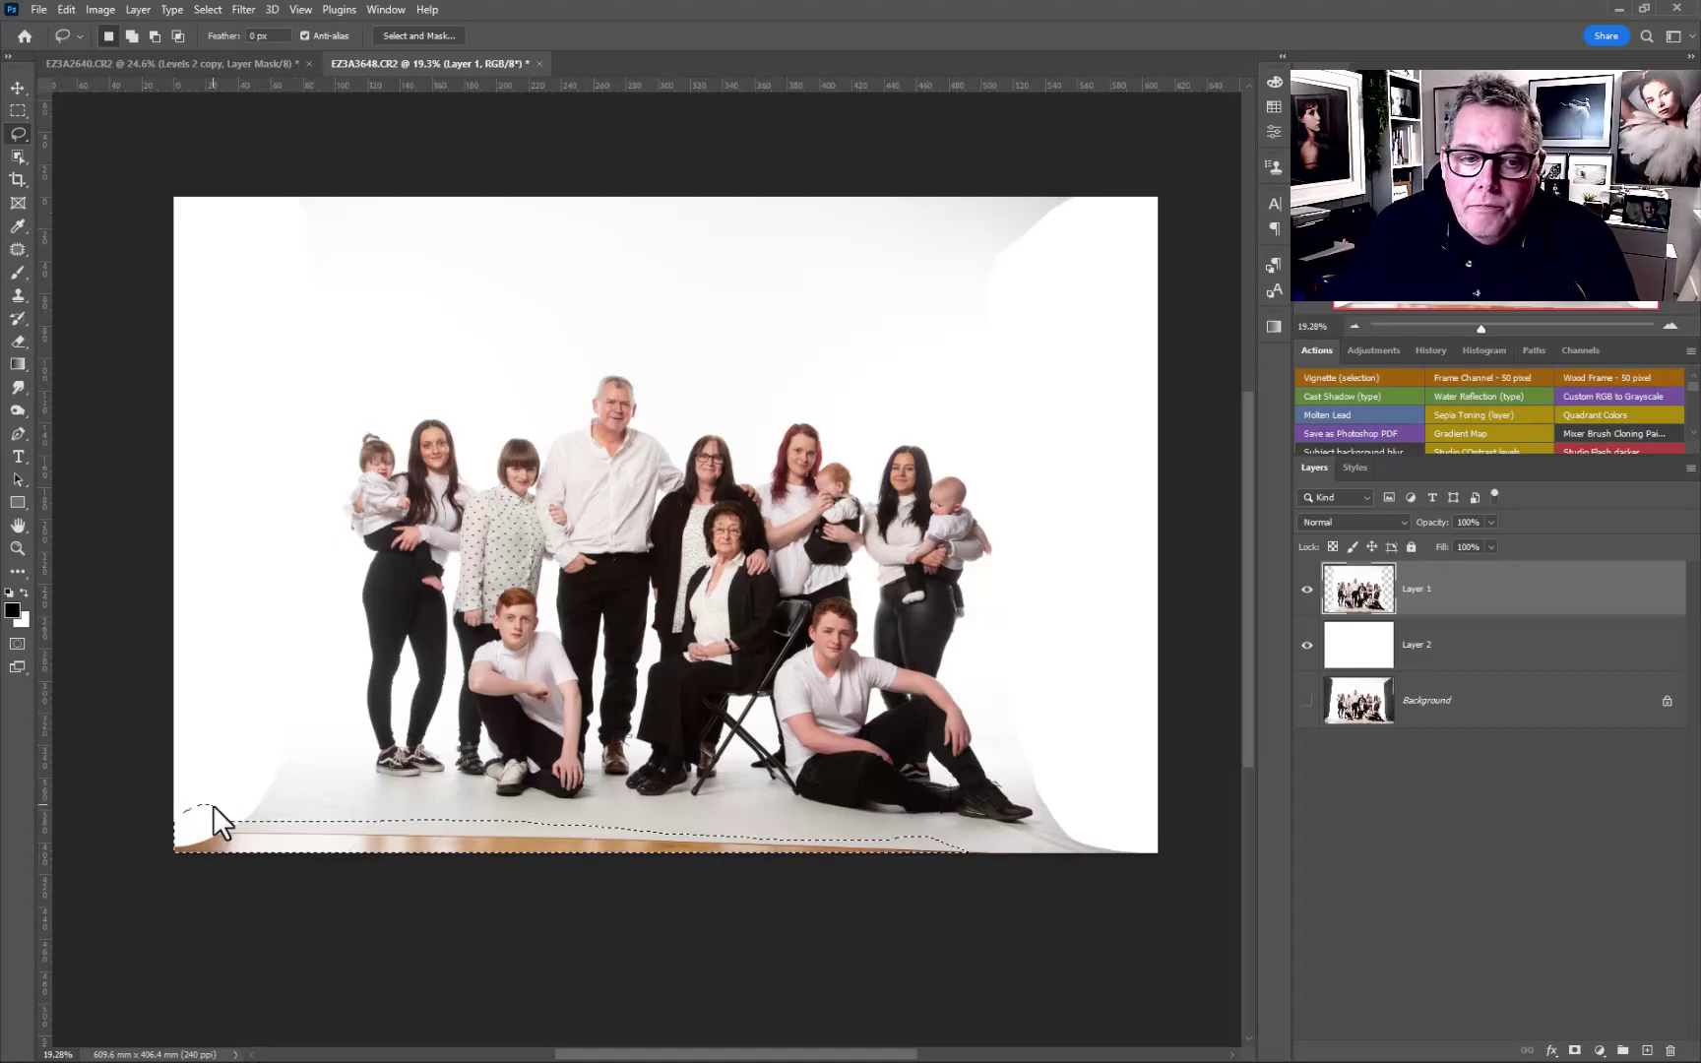
key("Delete")
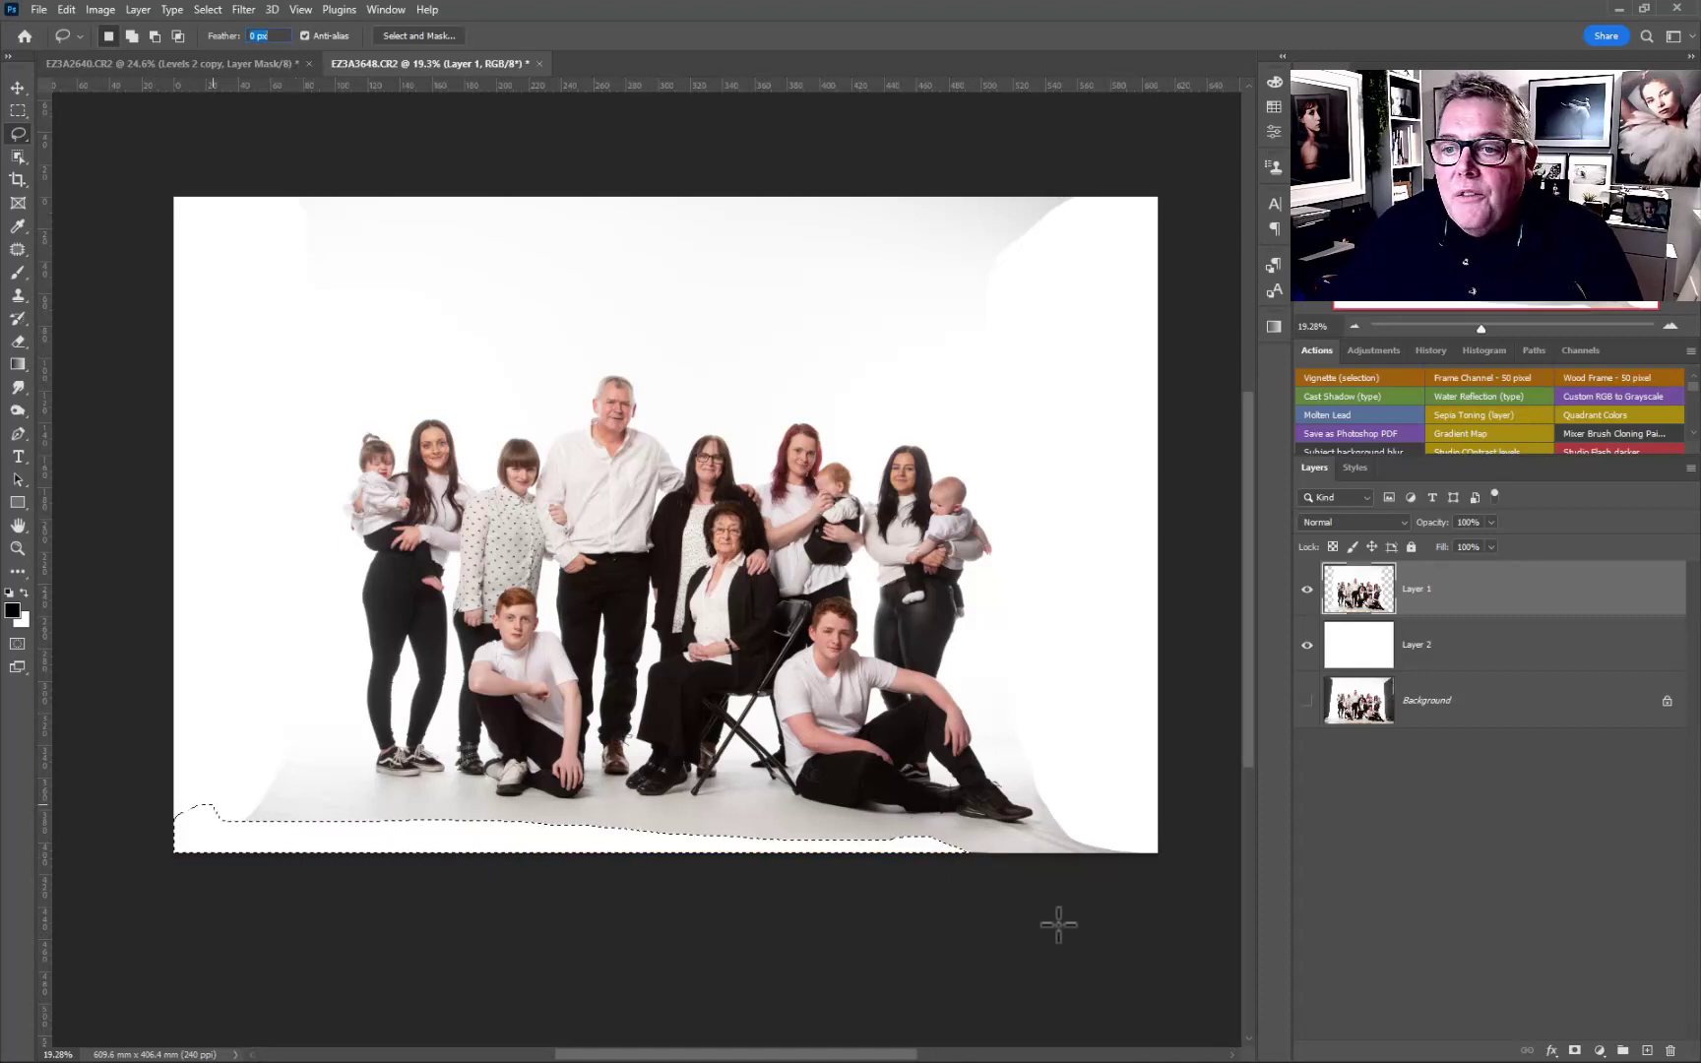
left_click(1307, 646)
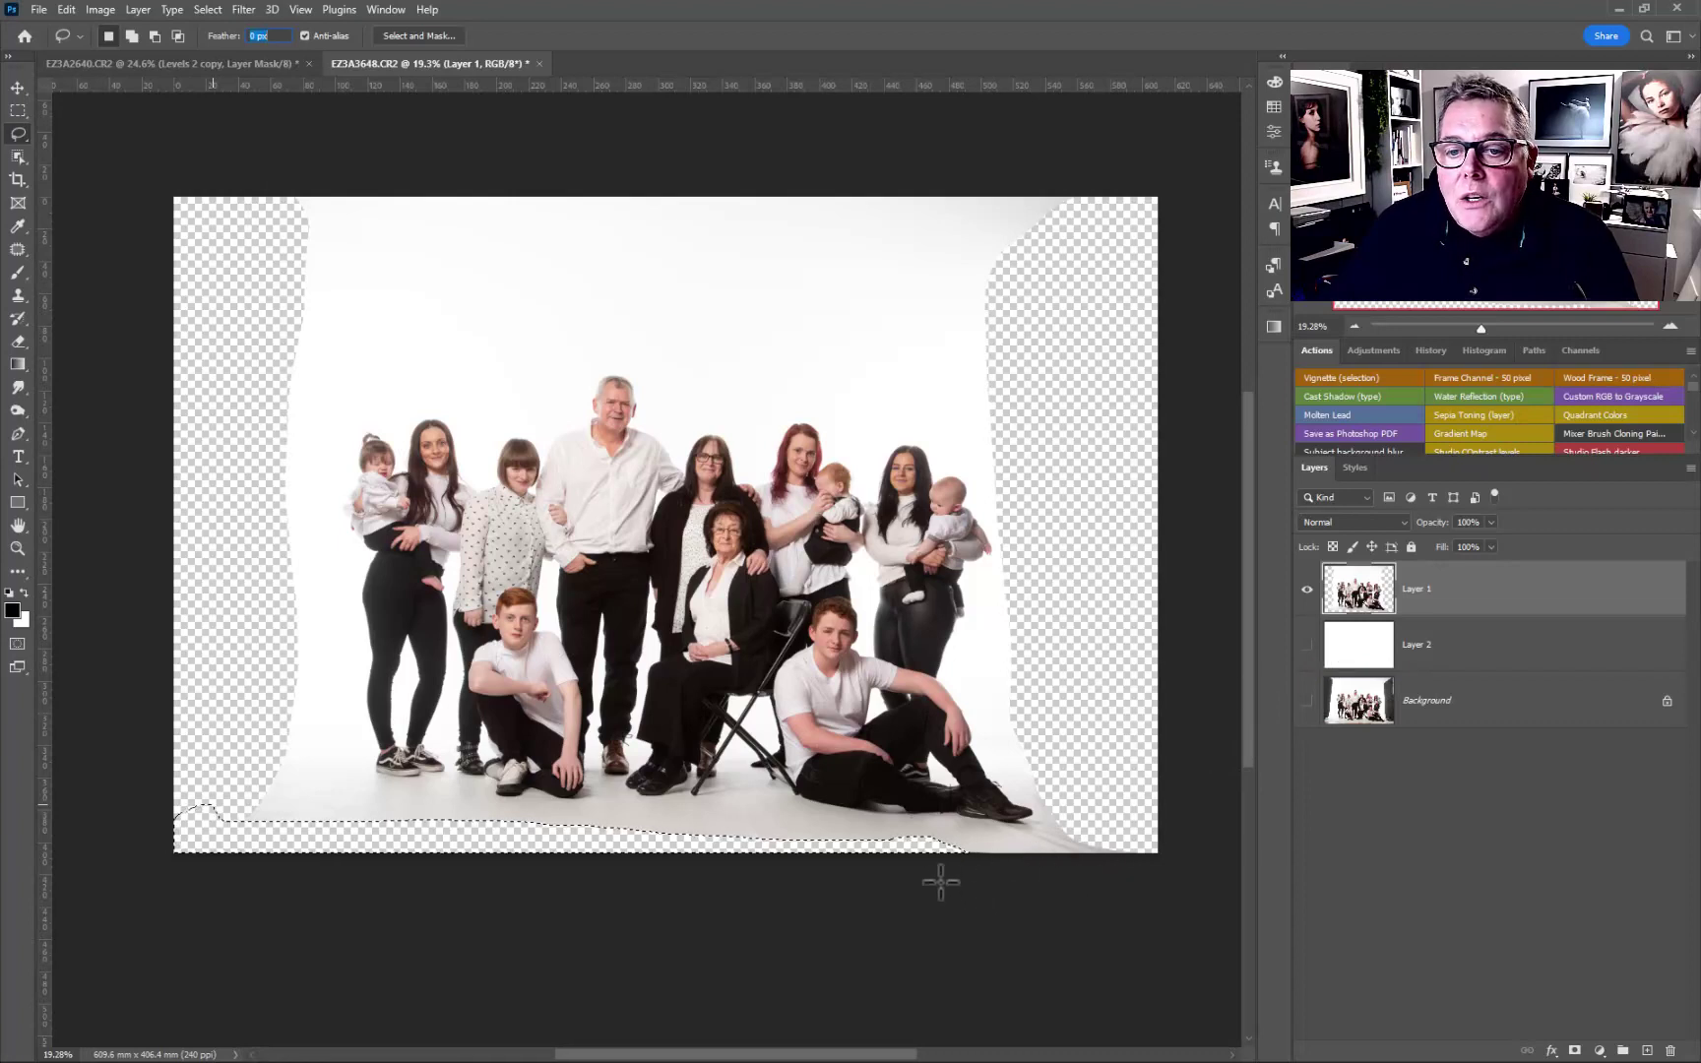
- Show white Layer 2 again and erase leftover shadow at the bottom-right and bottom-left corners
left_click(930, 841)
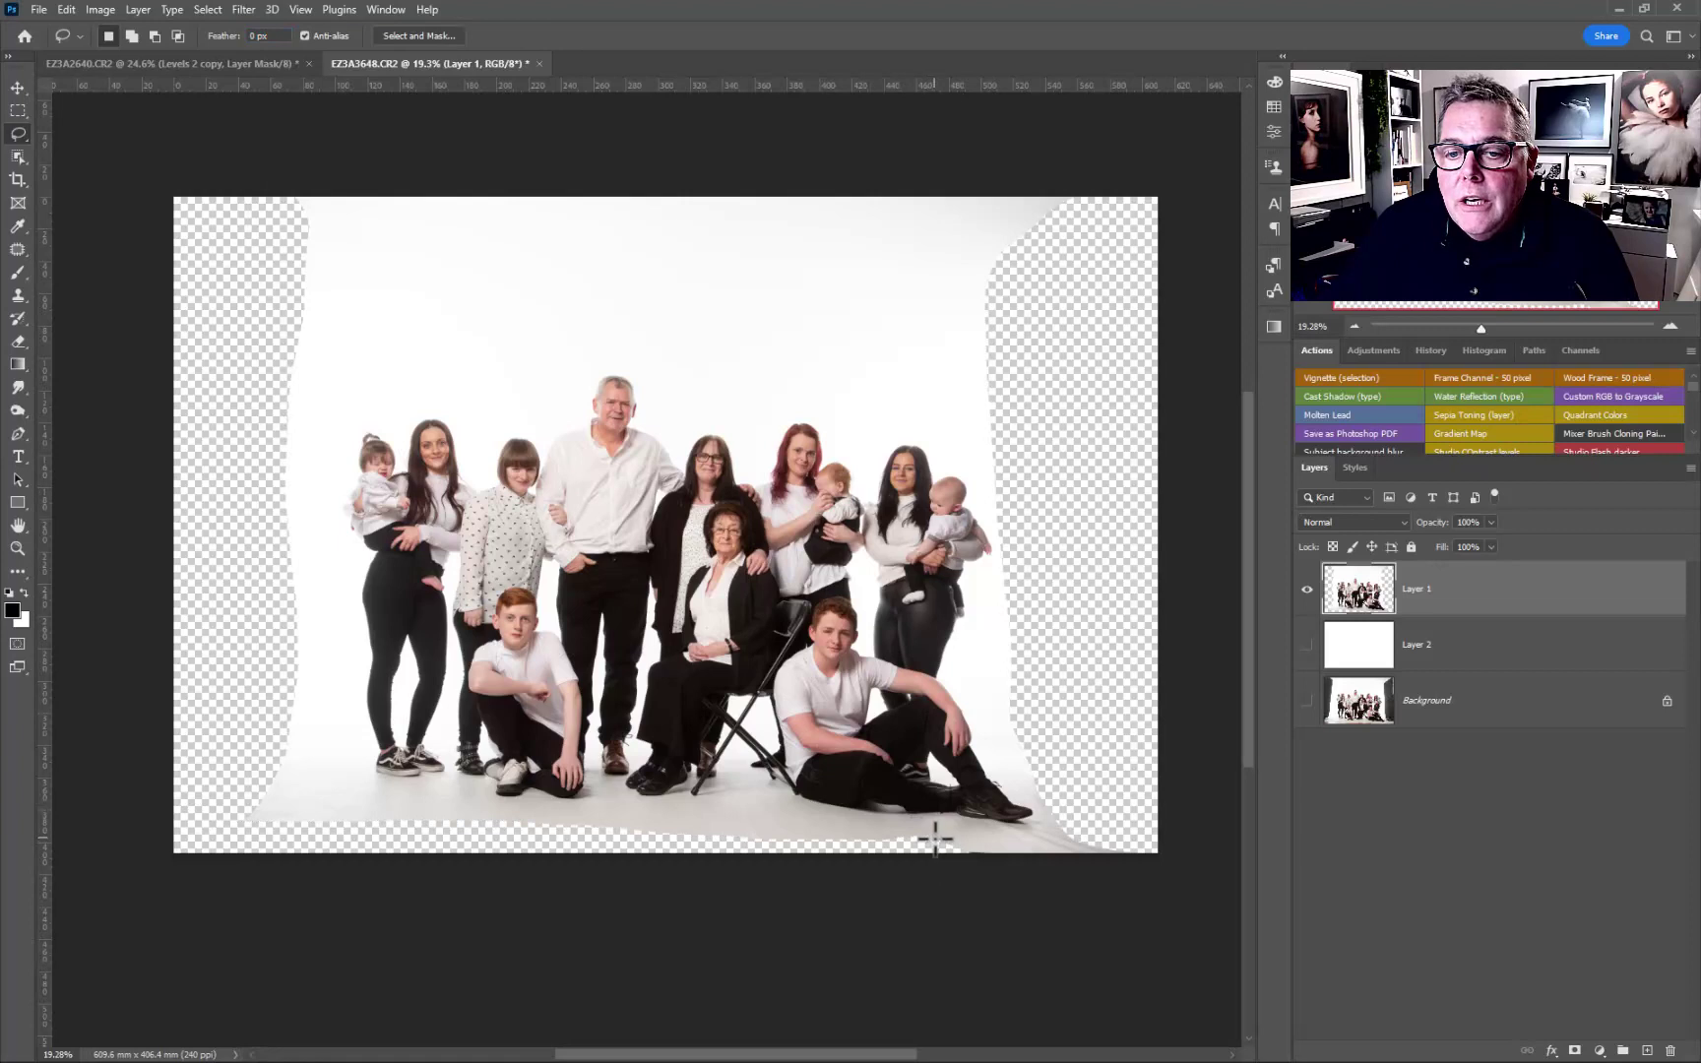
mouse_move(1055, 827)
left_mouse_down()
mouse_move(1113, 836)
mouse_move(1149, 880)
mouse_move(937, 907)
mouse_move(908, 874)
left_mouse_up()
key("Return")
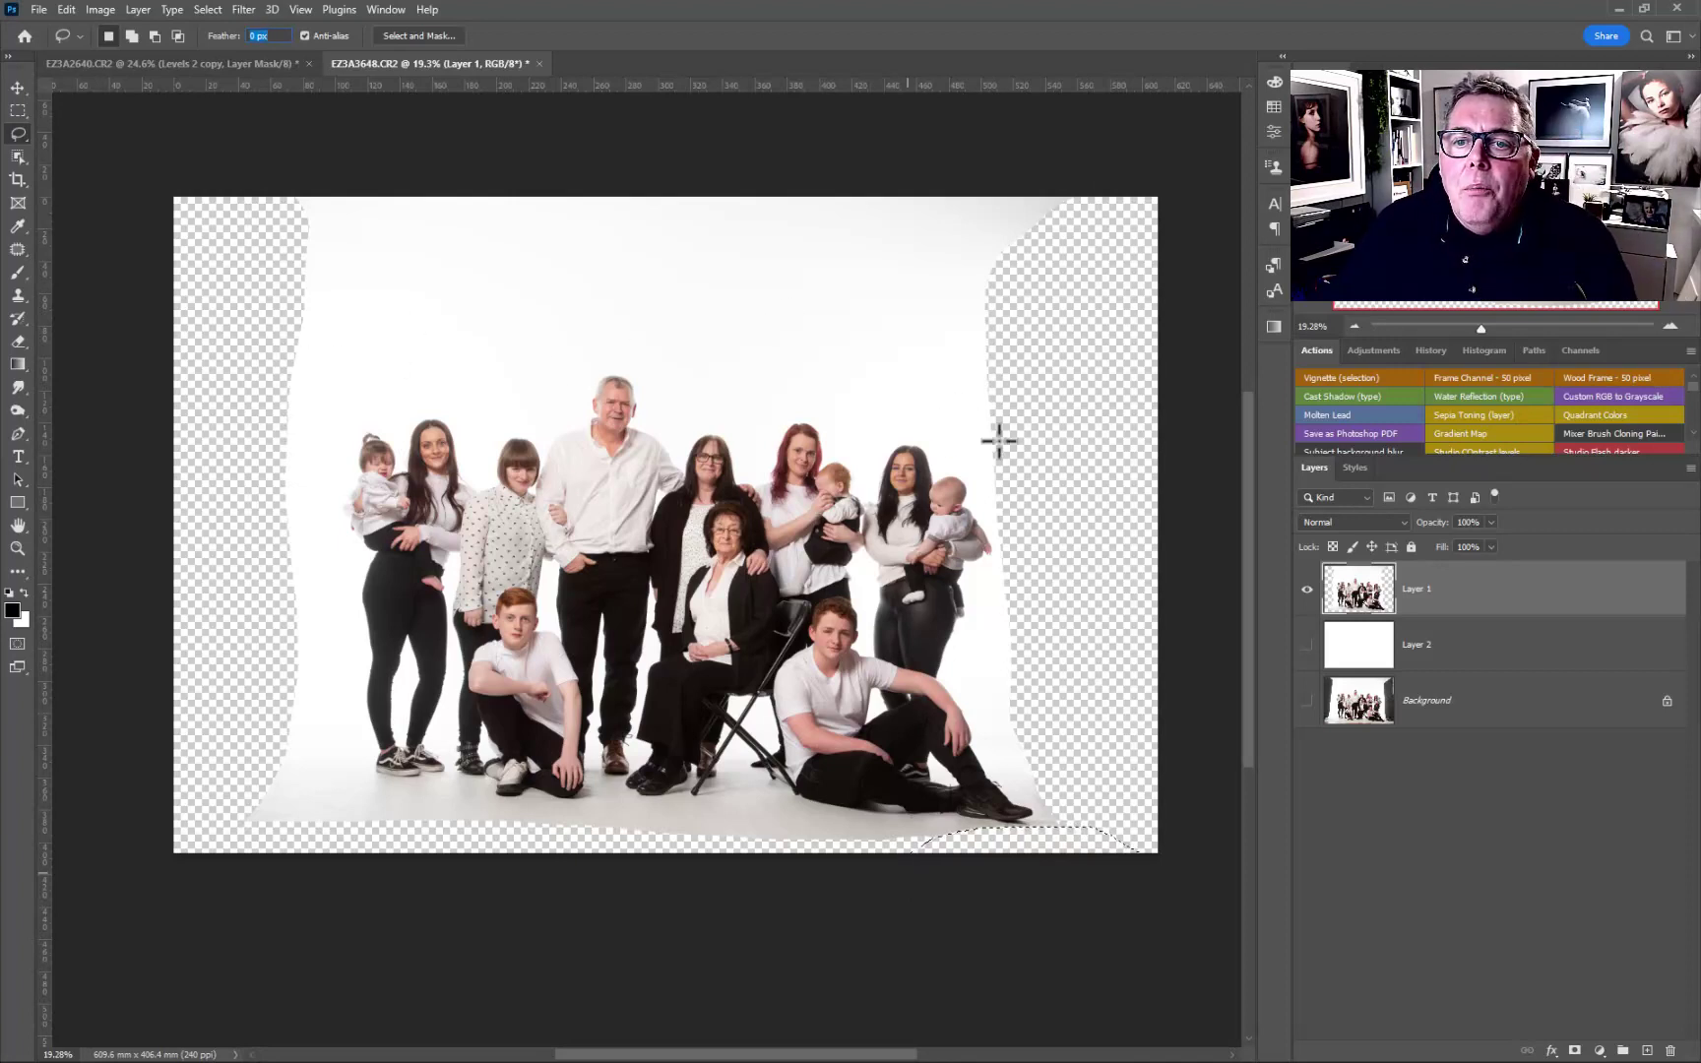
left_click(18, 88)
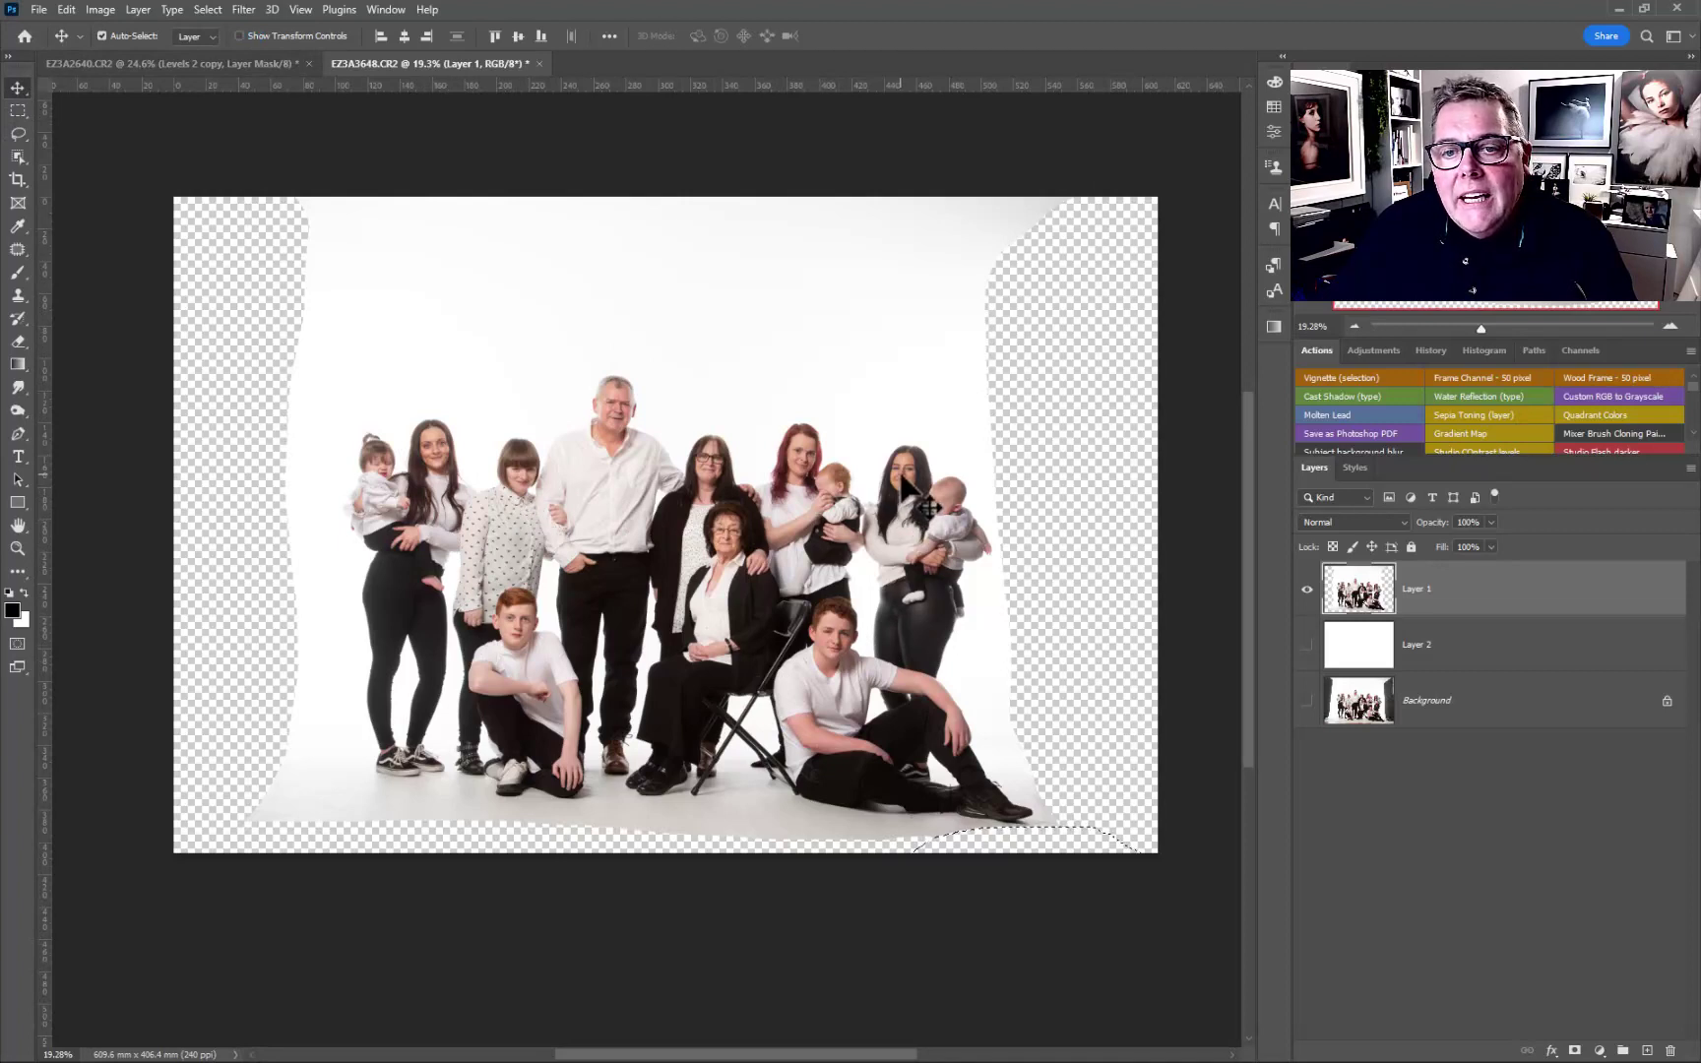
left_click(1307, 645)
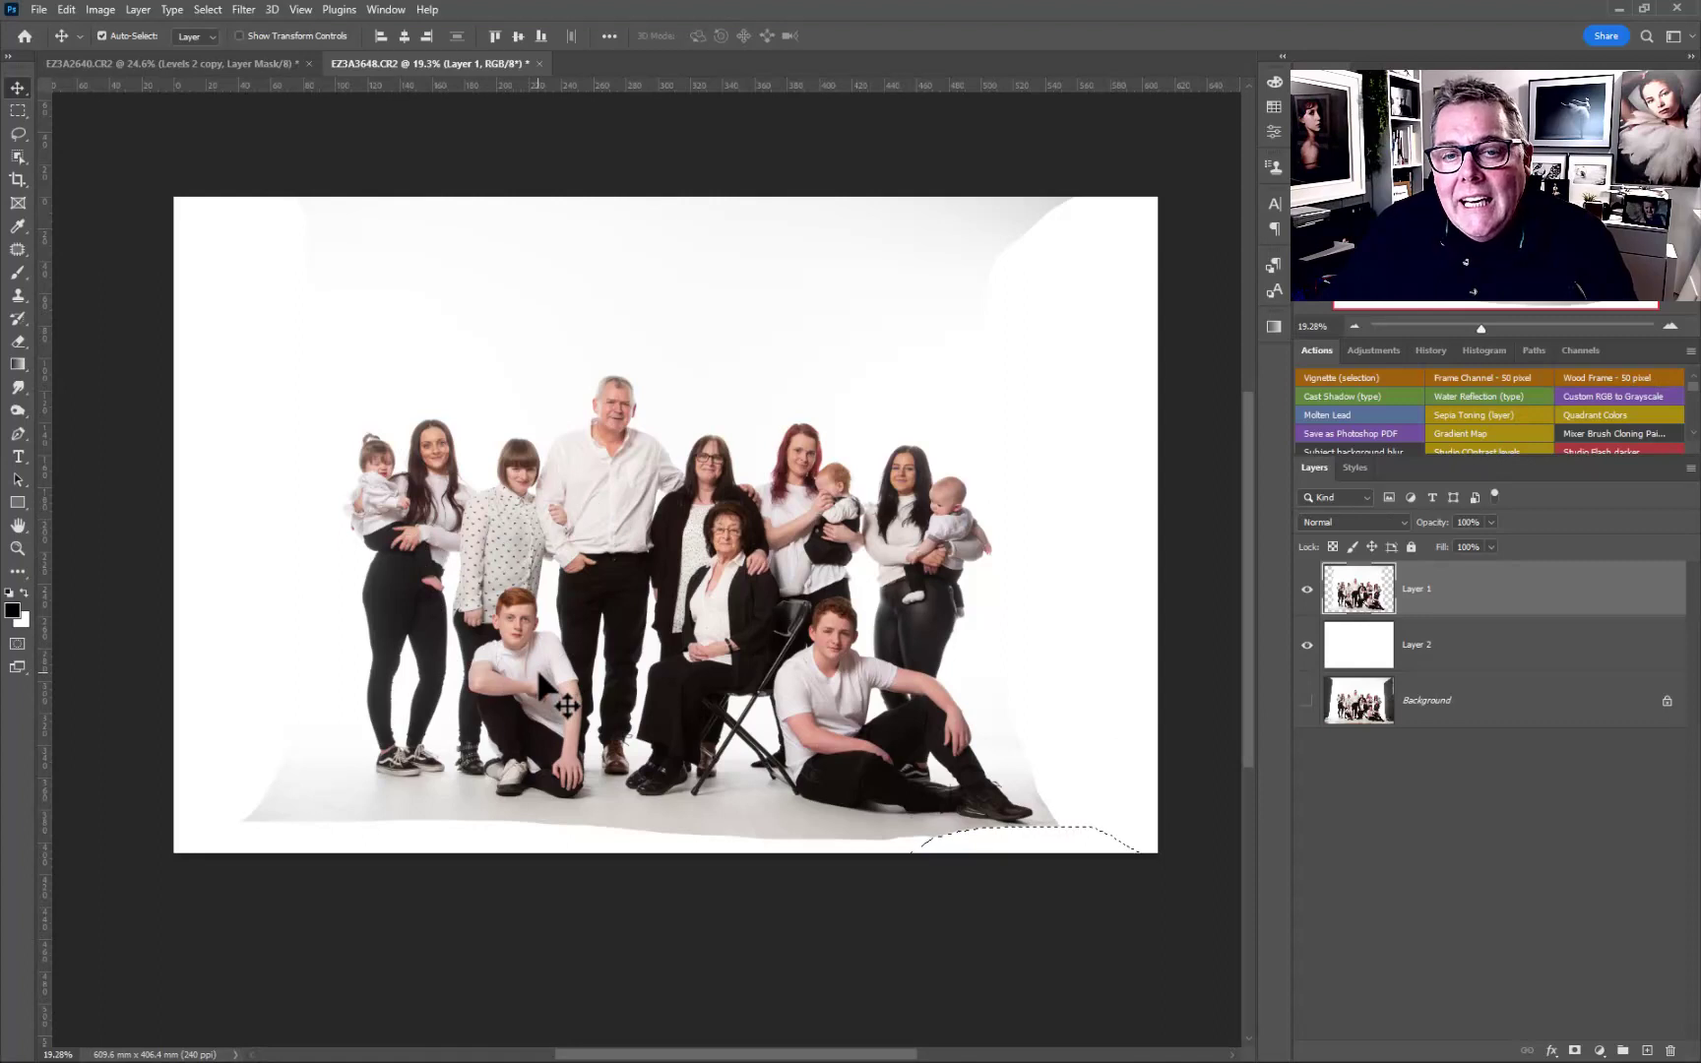
key("e")
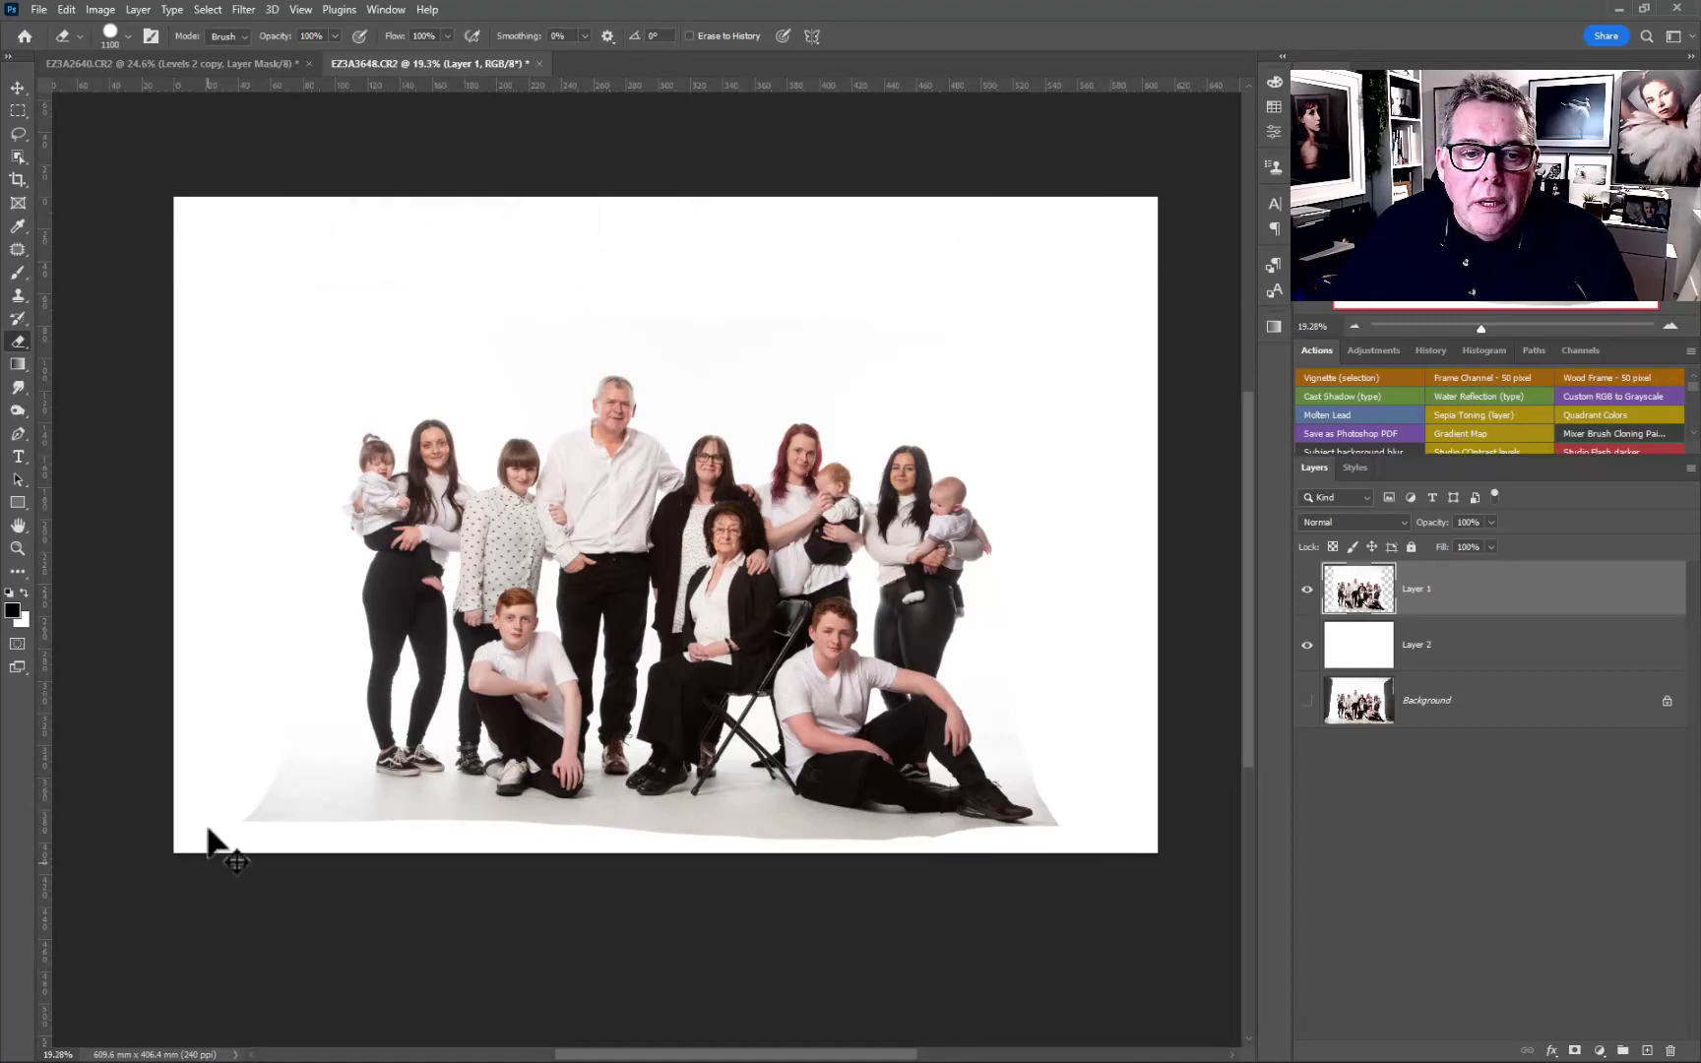
left_click_drag(209, 835, 266, 836)
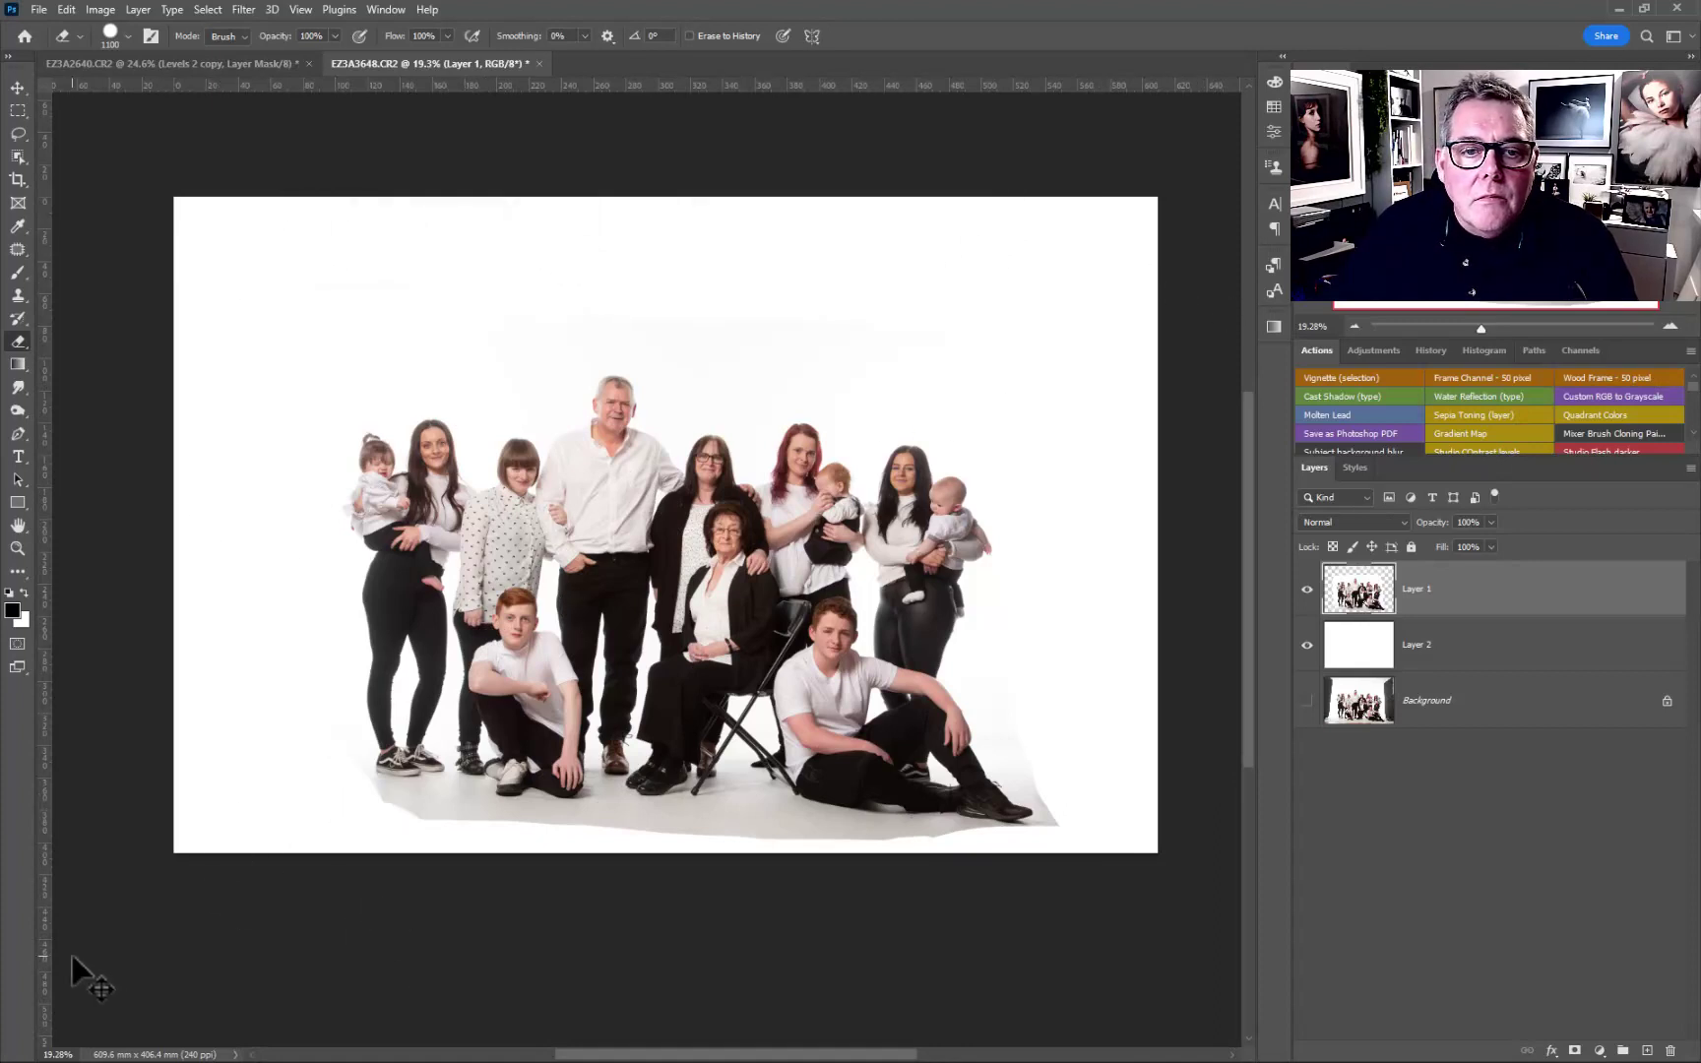
- Run Layer > Mask All Objects, generating masked groups Layer 1 Object 1 to 11
left_click(138, 11)
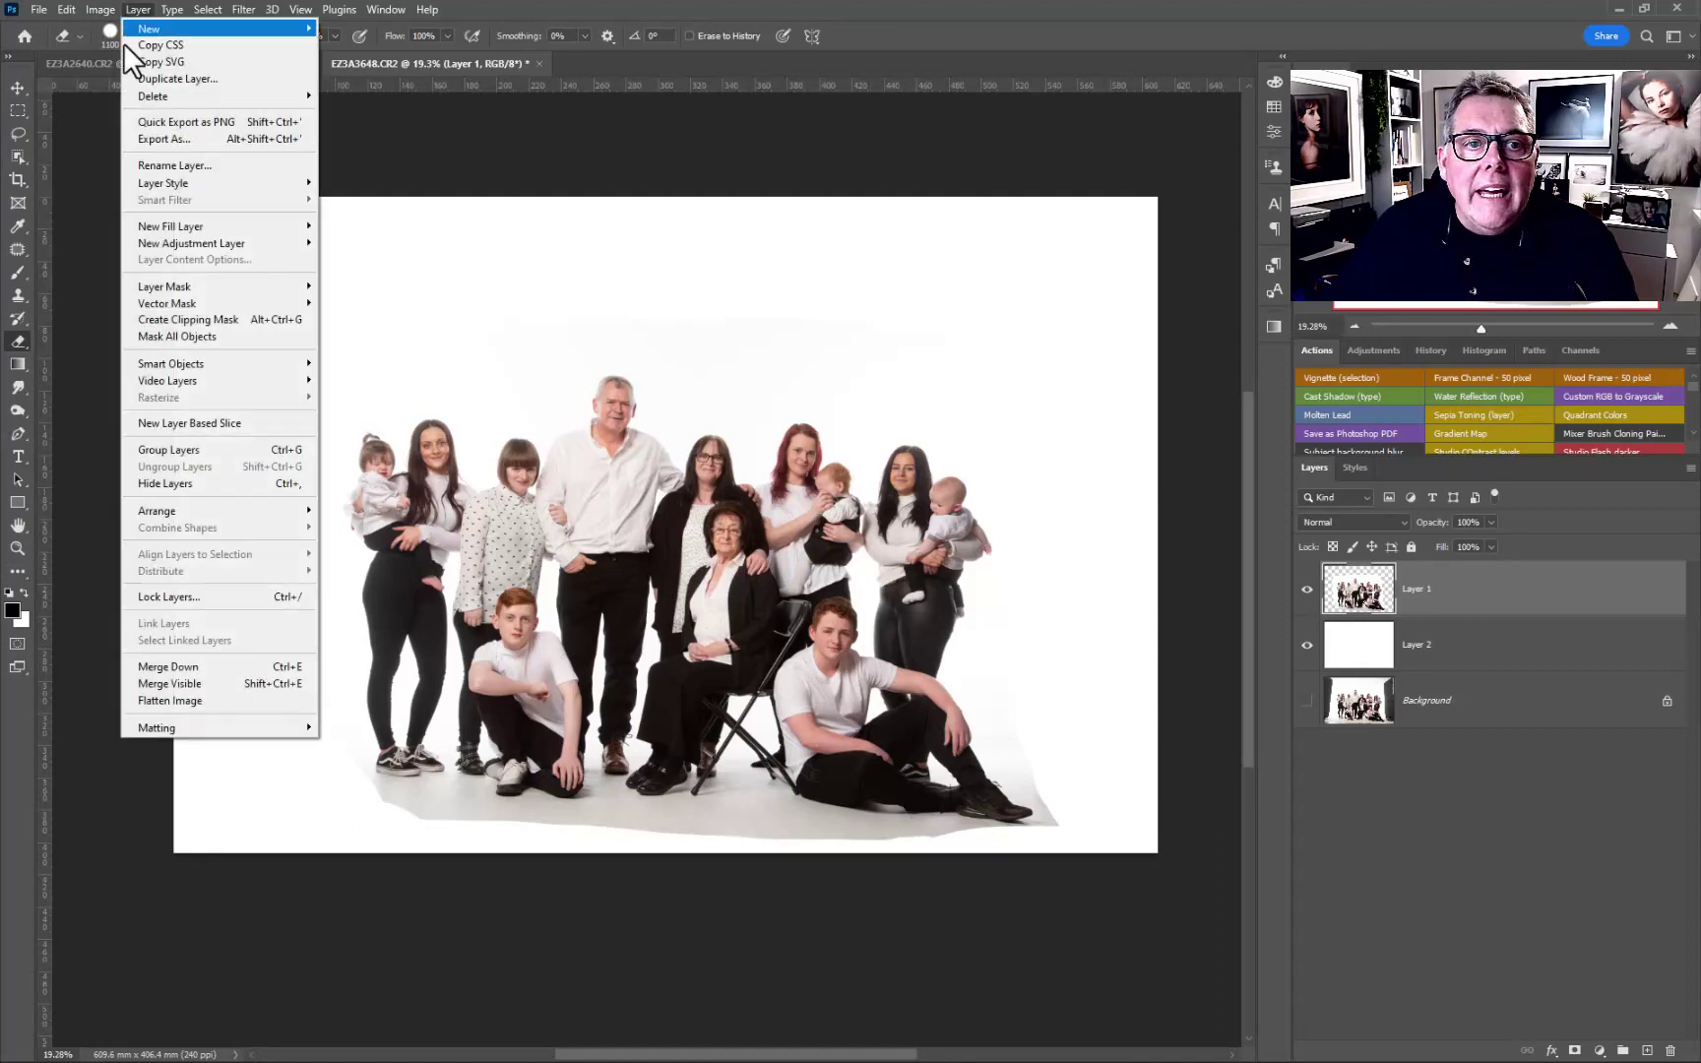
left_click(169, 339)
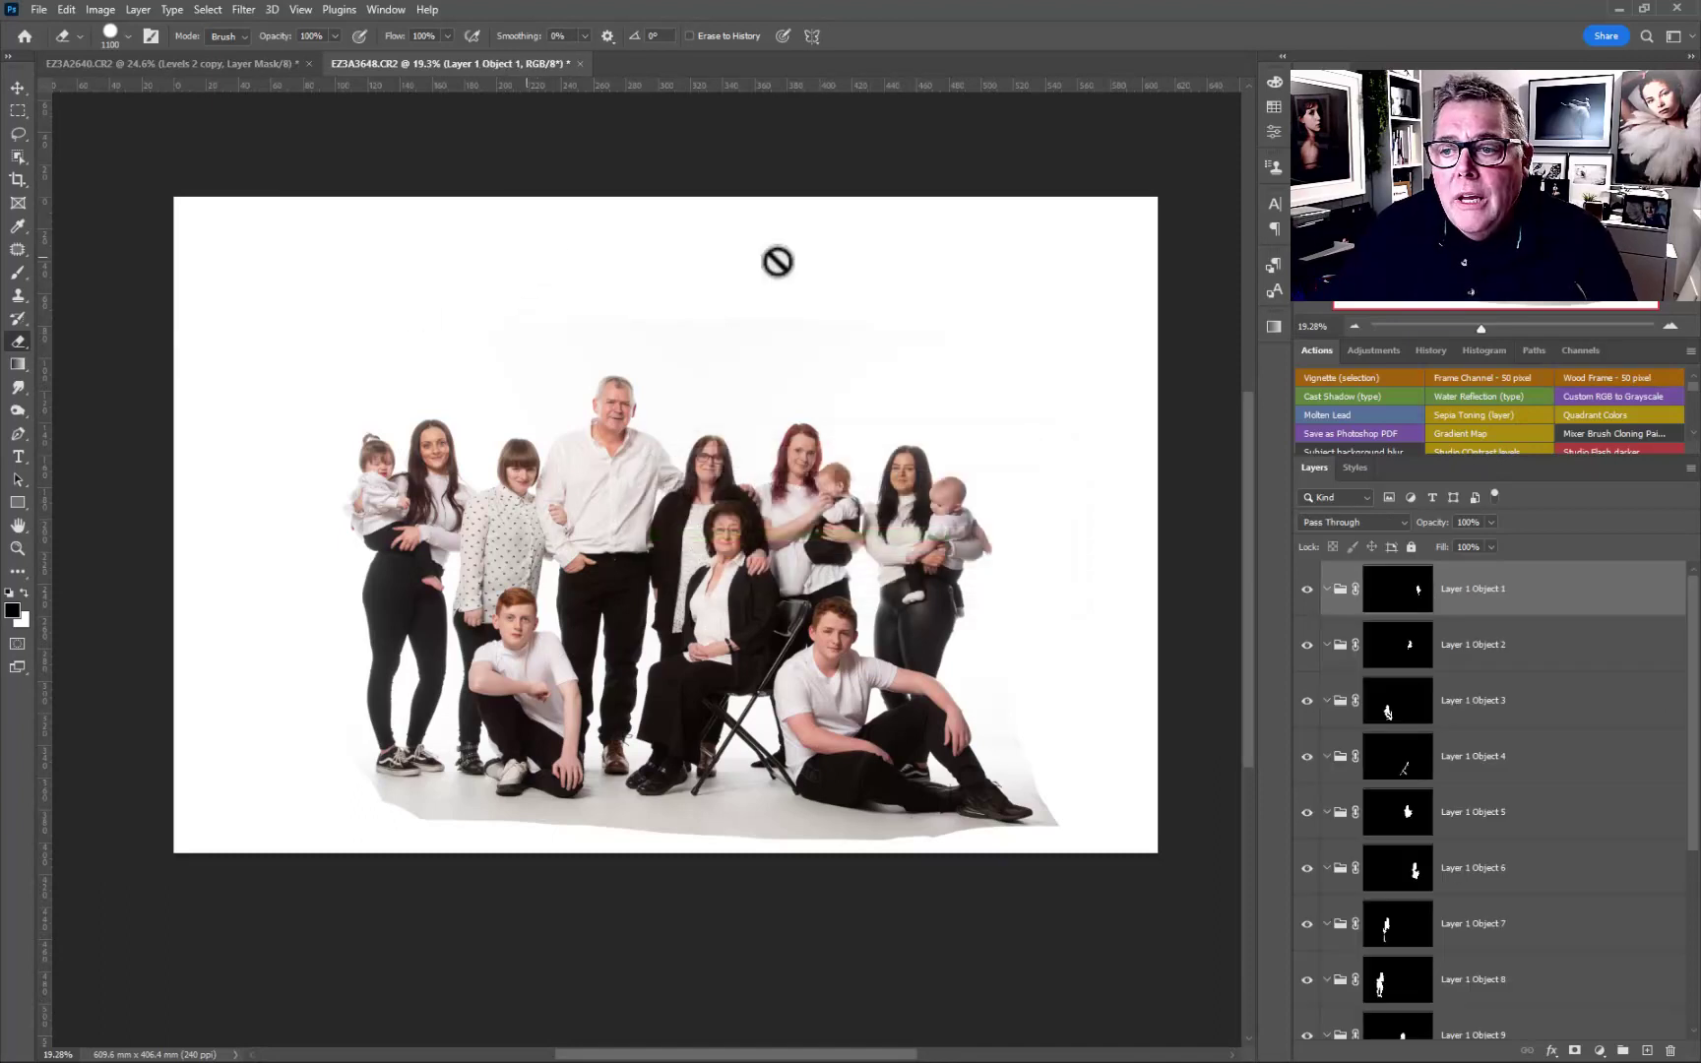
scroll(1694, 717, "down", 3)
- Duplicate the cut-out photo layer as Layer 1 copy
left_click_drag(1693, 717, 1697, 1024)
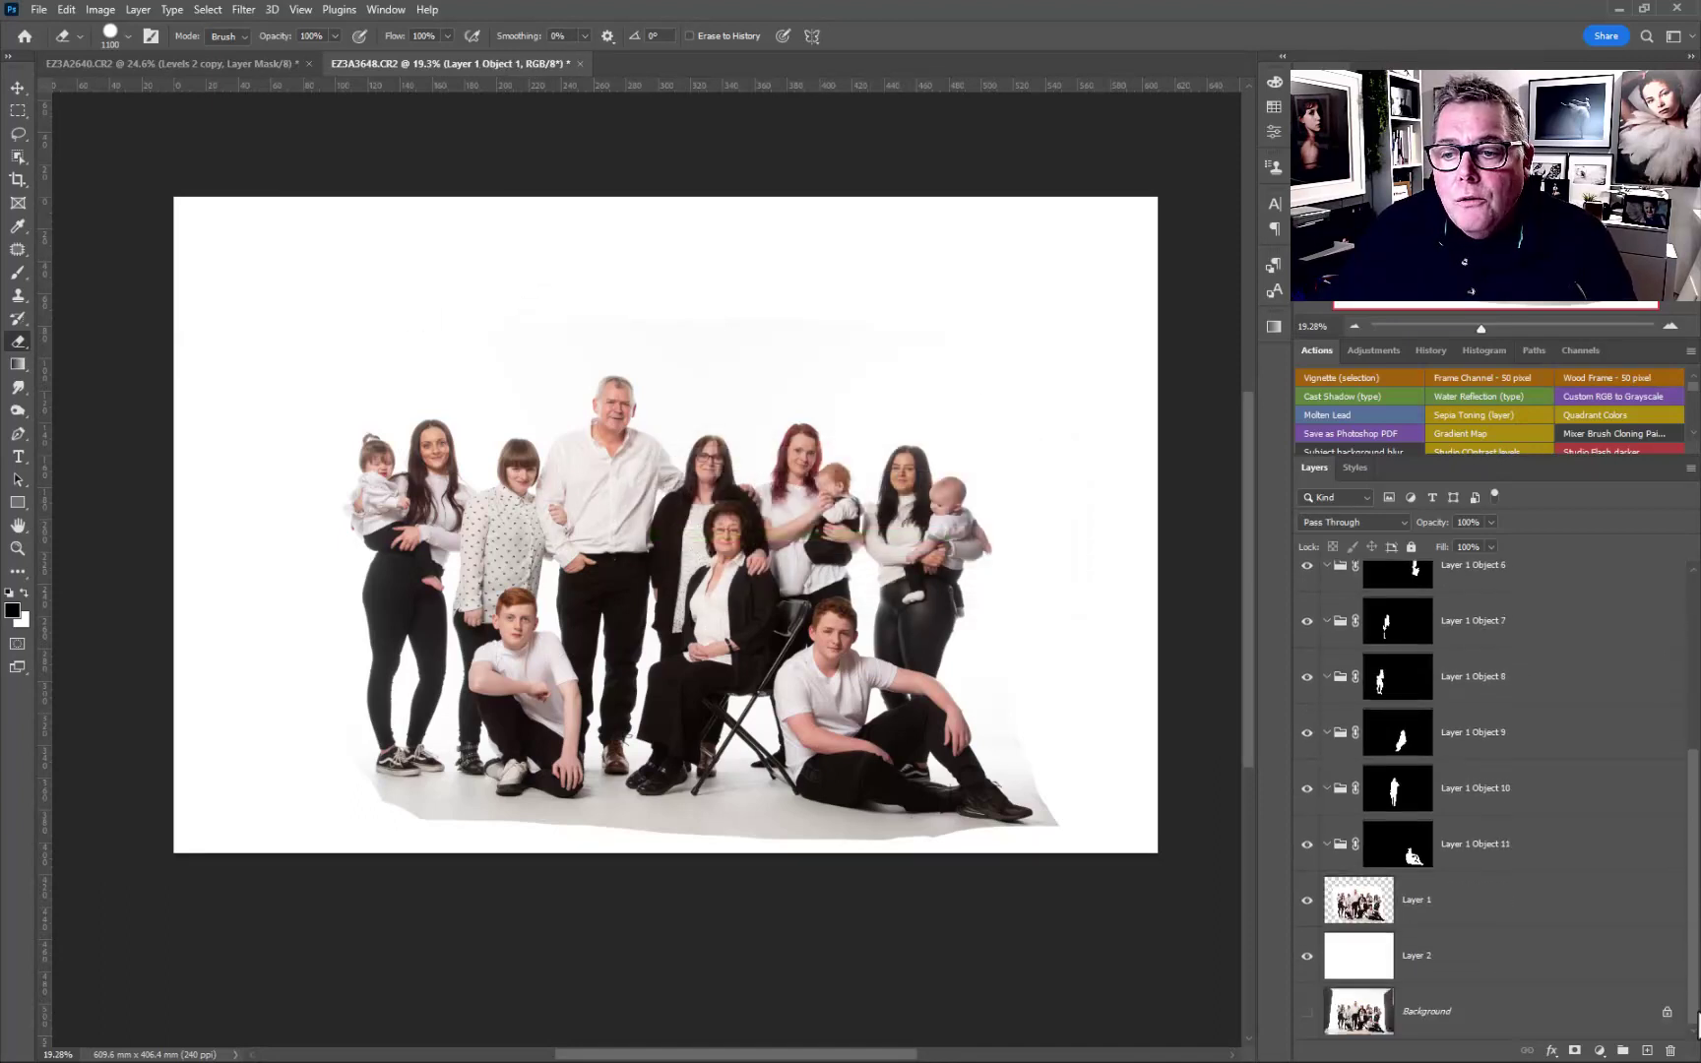
left_click(1498, 916)
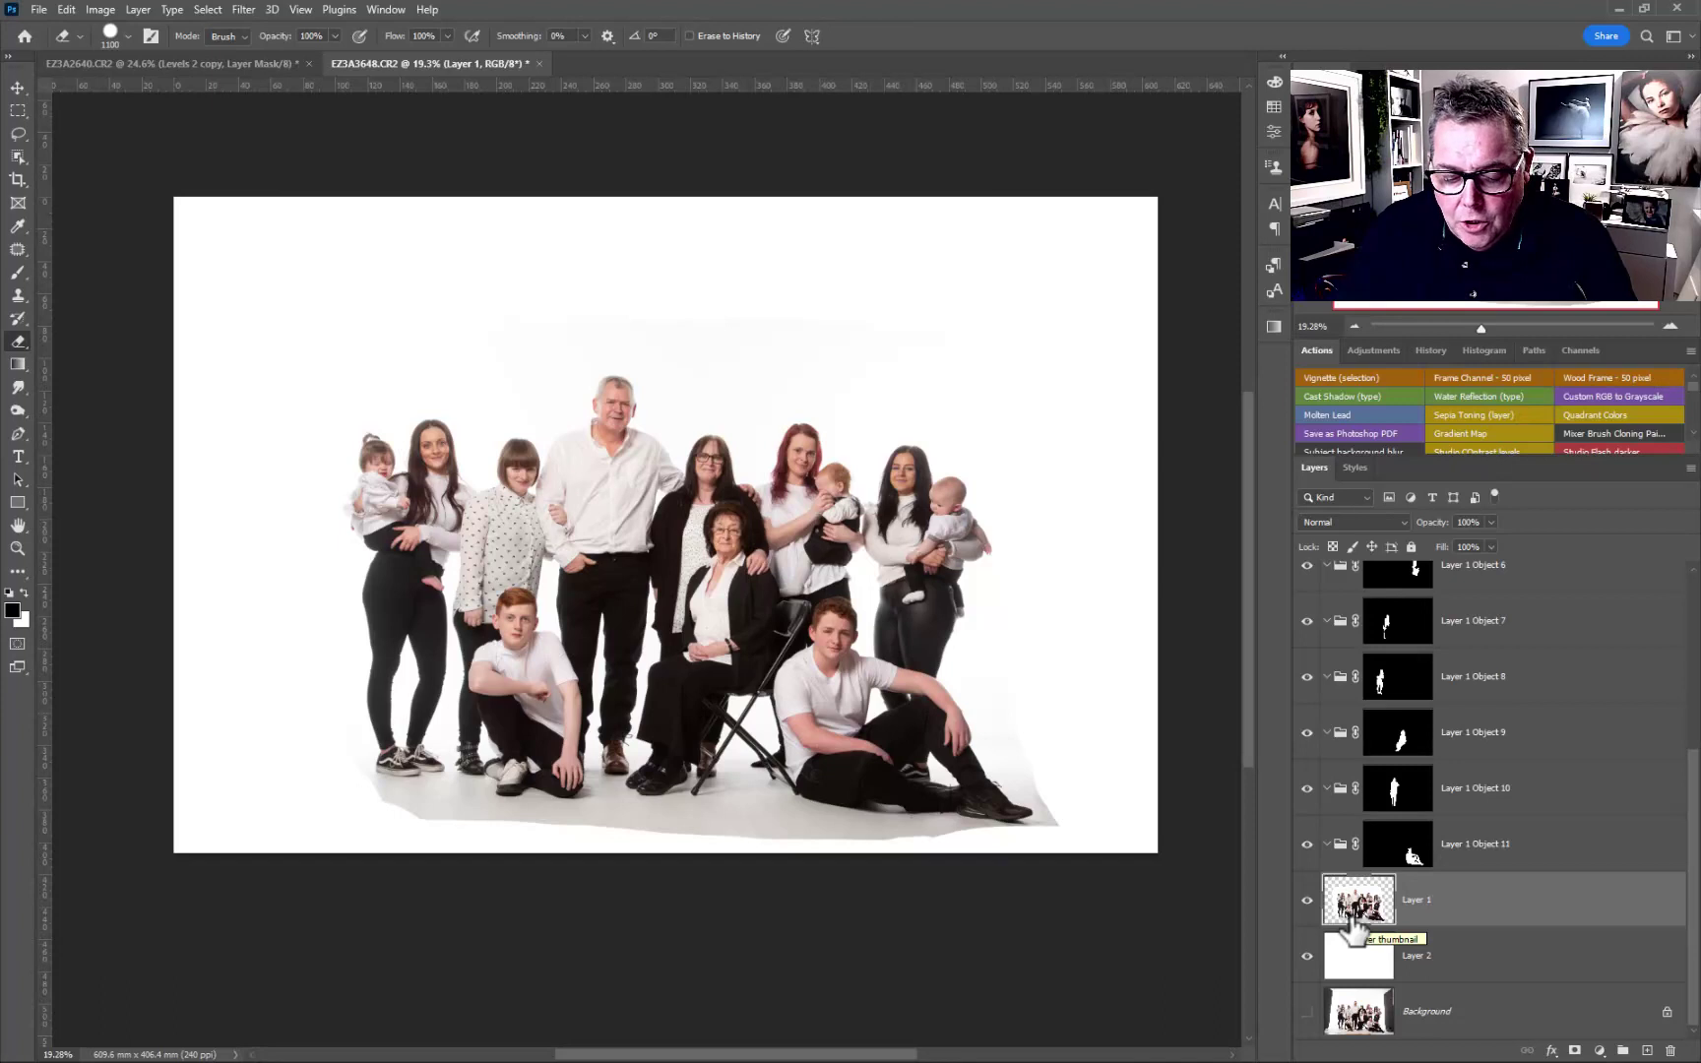
key("ctrl+j")
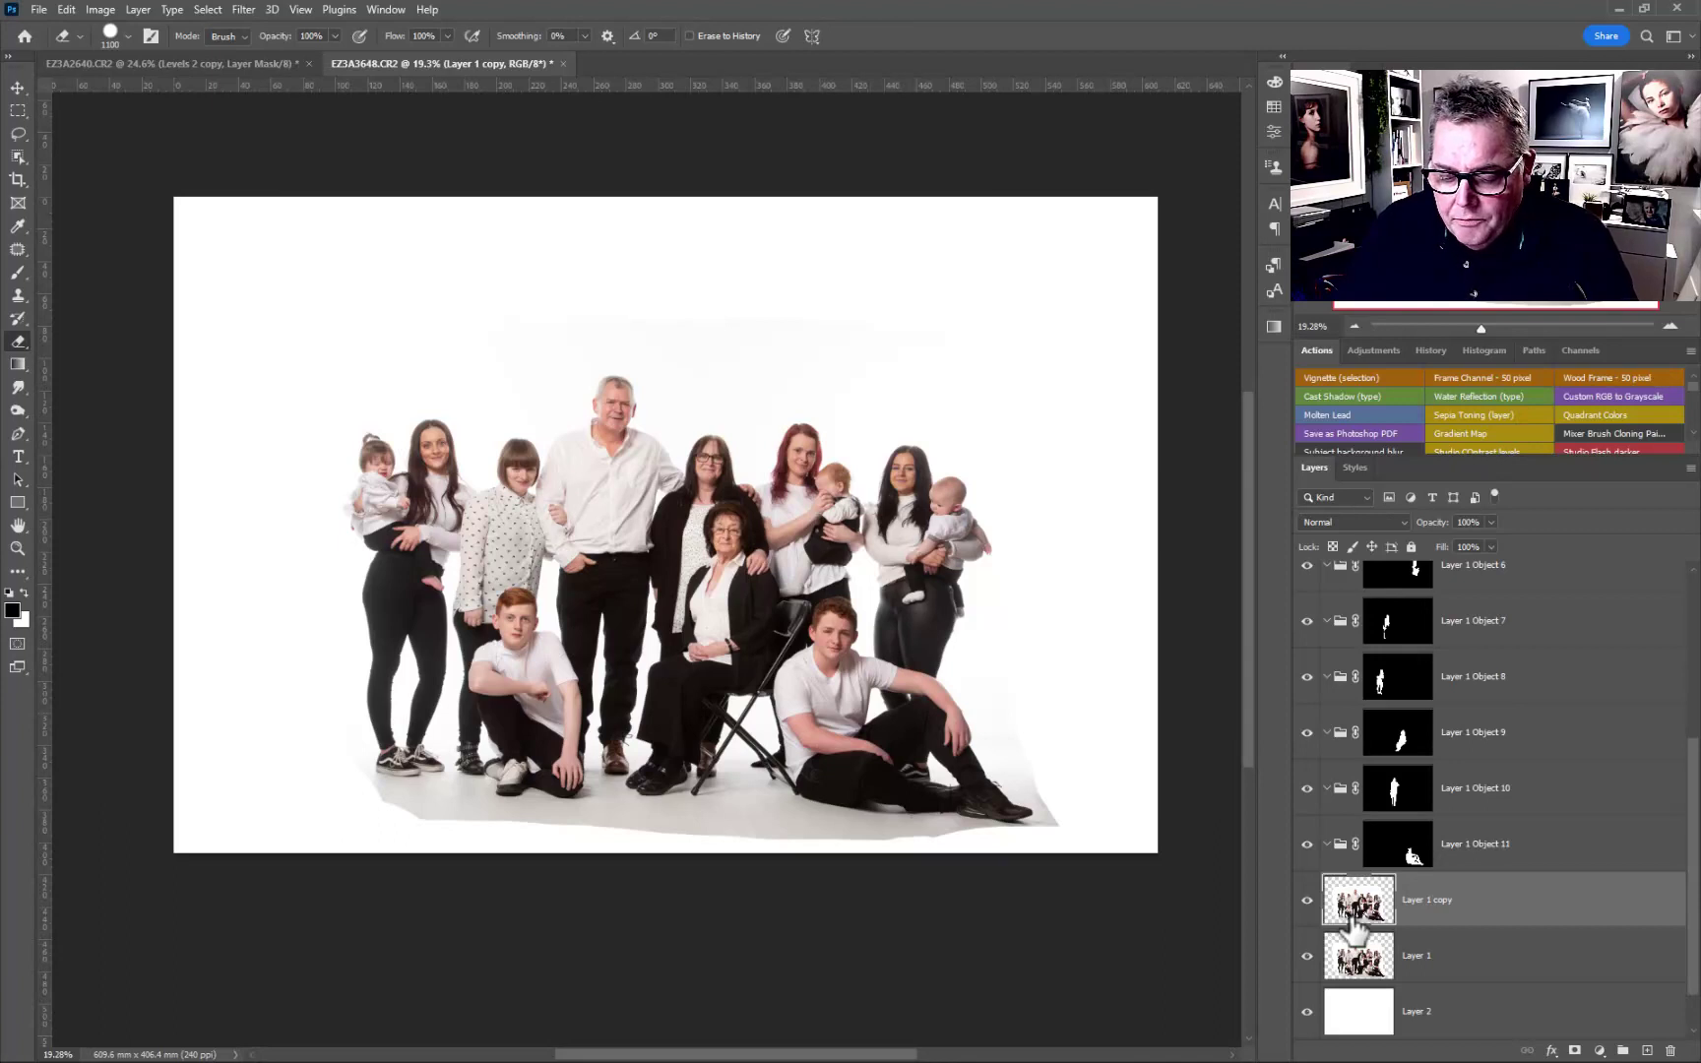
- Whiten the floor shadow on the copy using the Levels white-point eyedropper
key("ctrl+l")
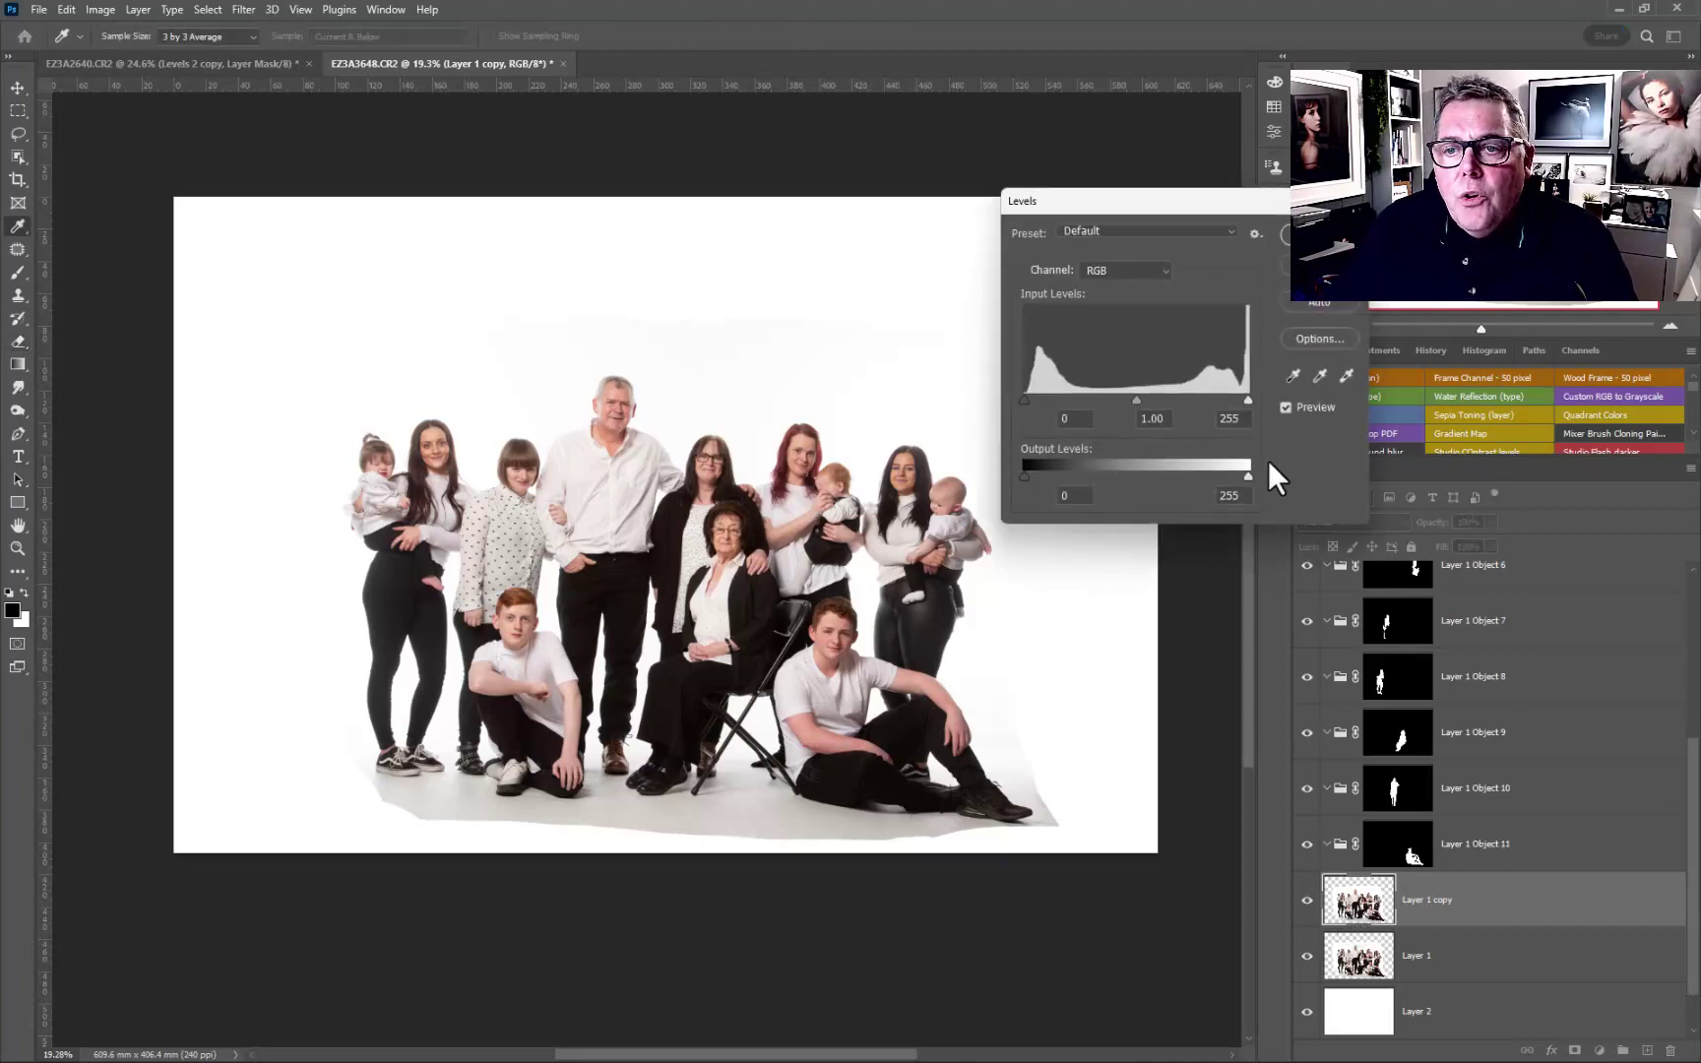
left_click(1345, 374)
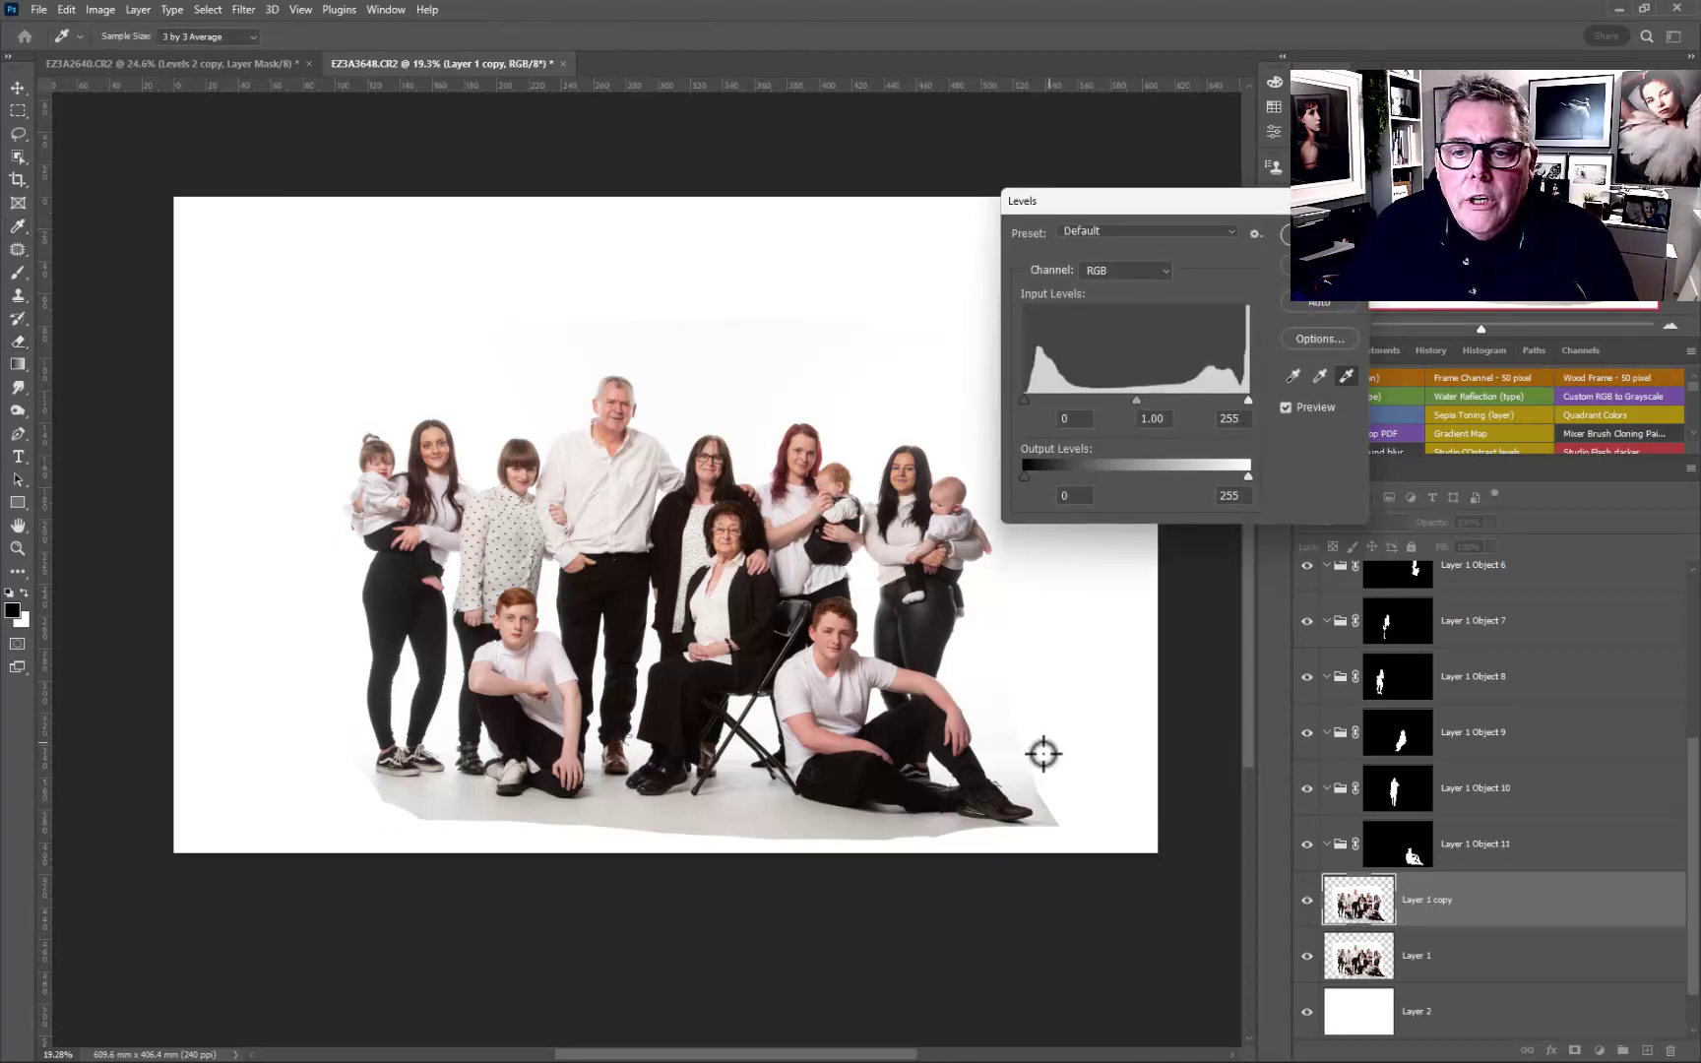
left_click(805, 827)
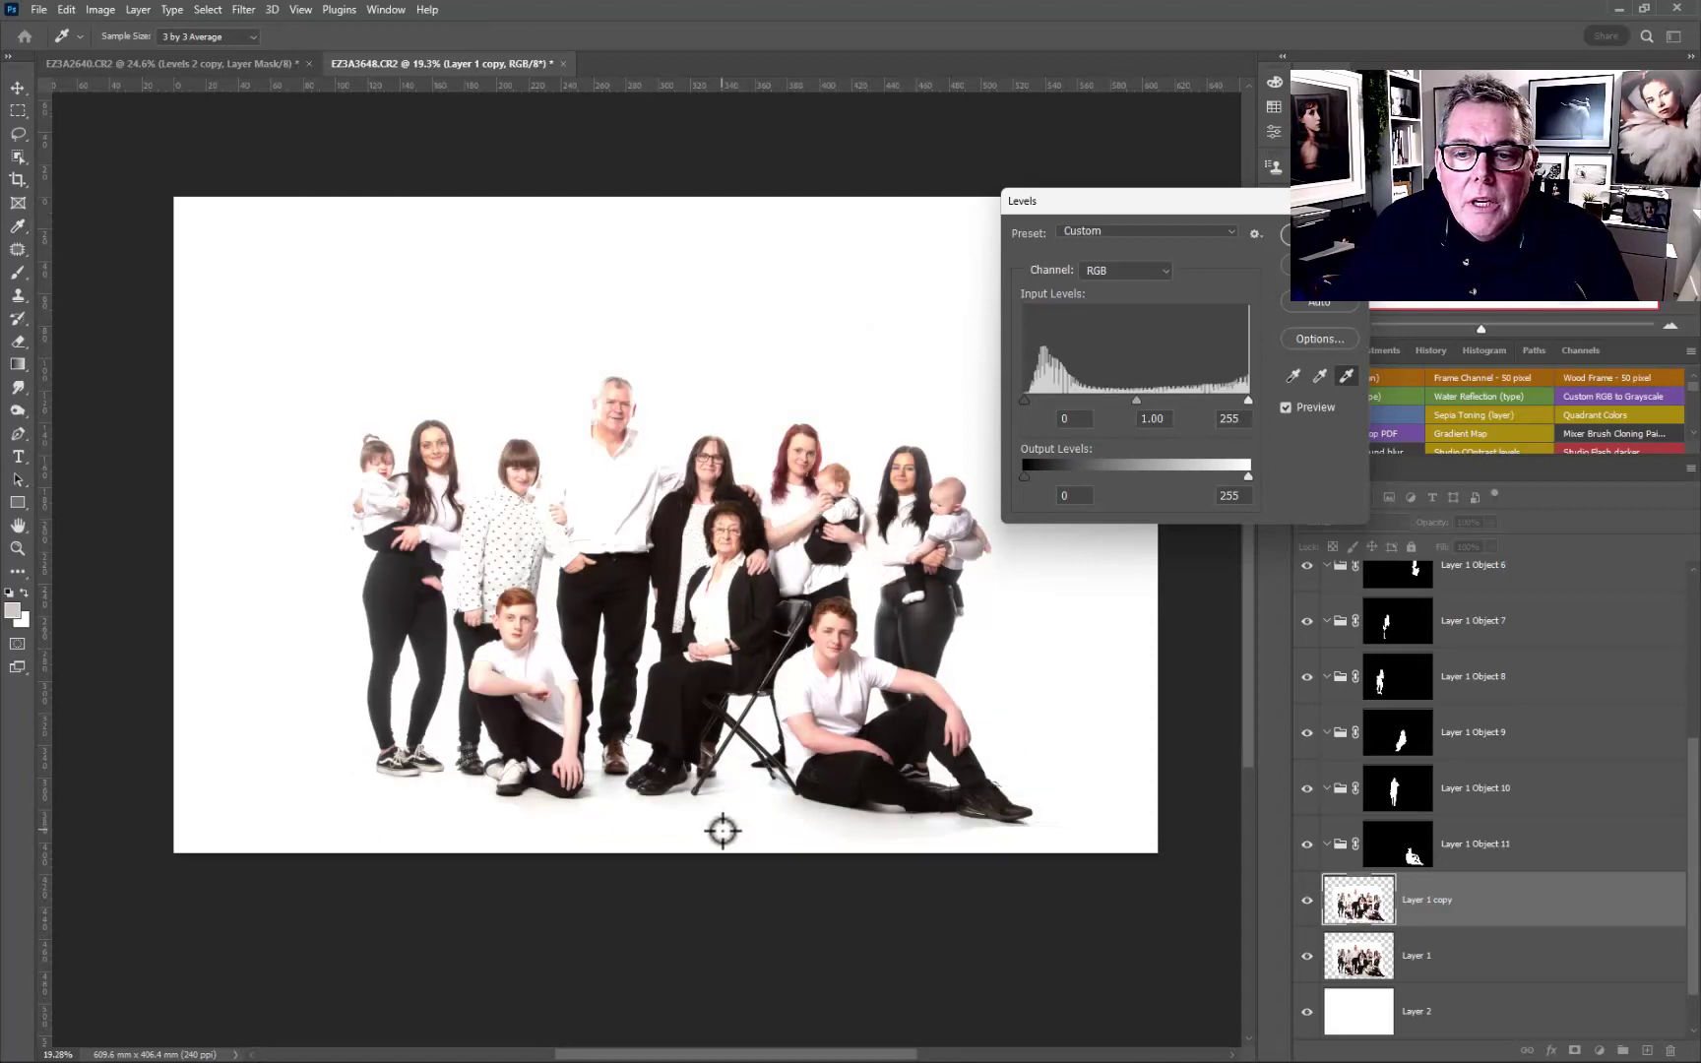
left_click(917, 833)
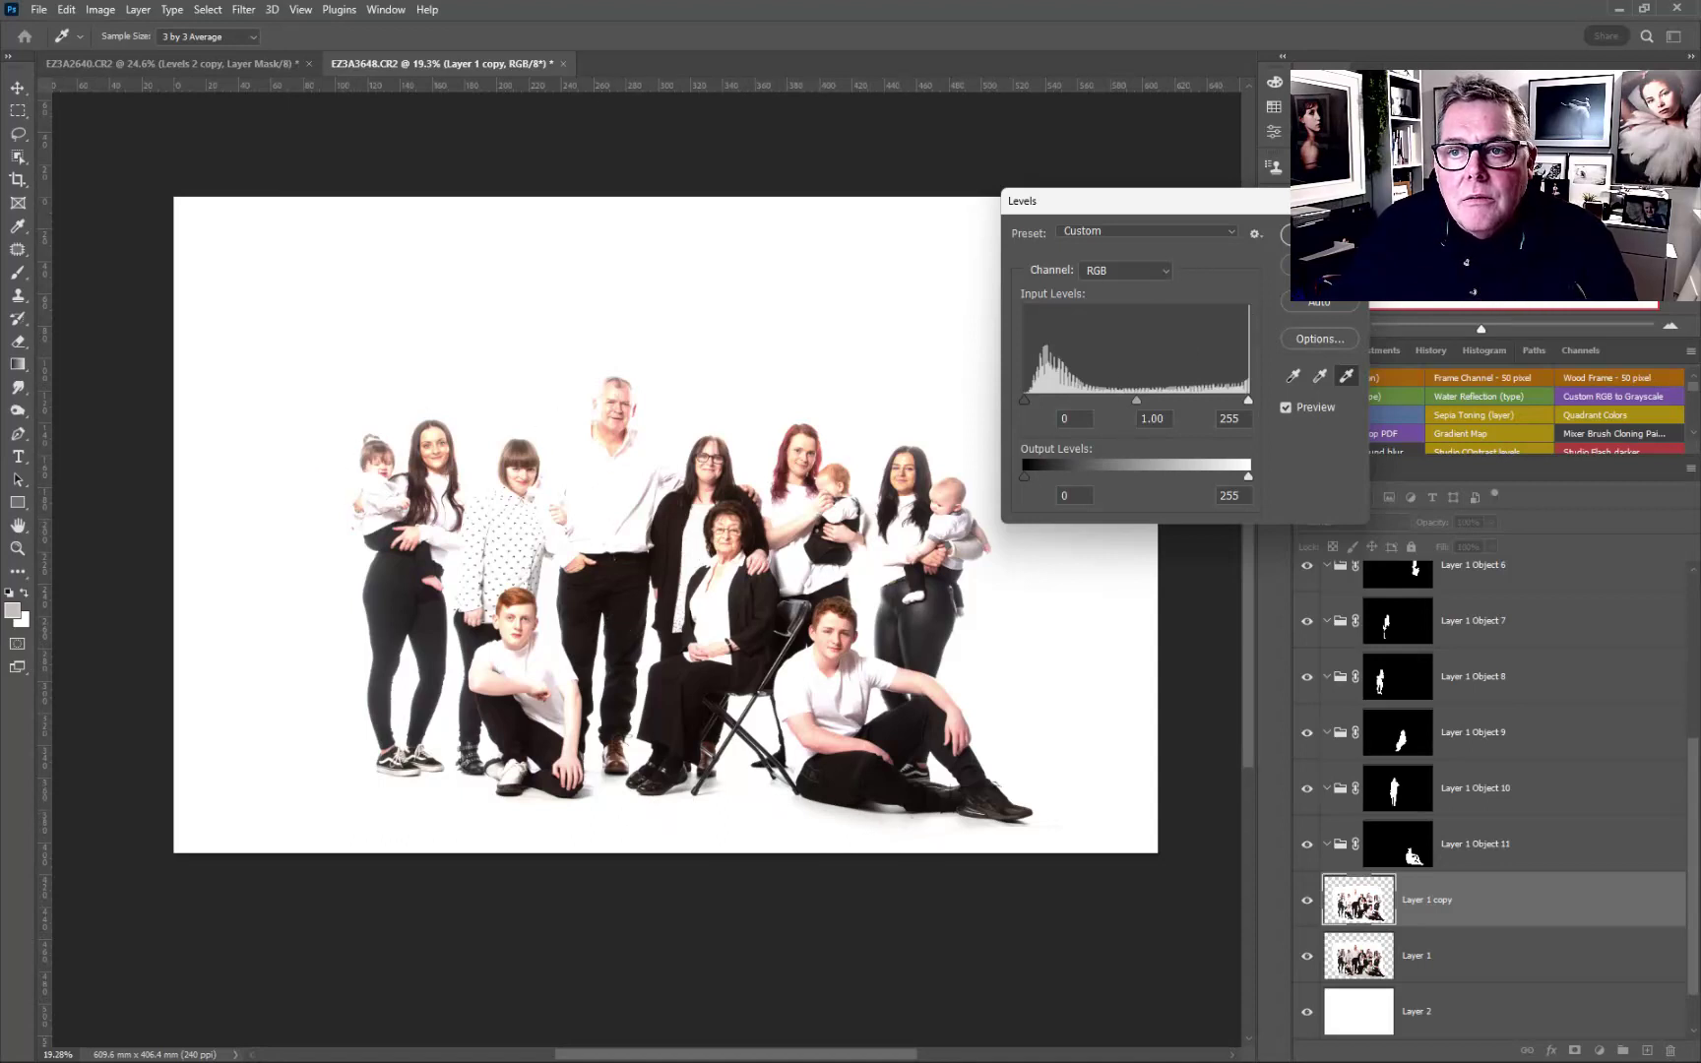
key("Escape")
key("e")
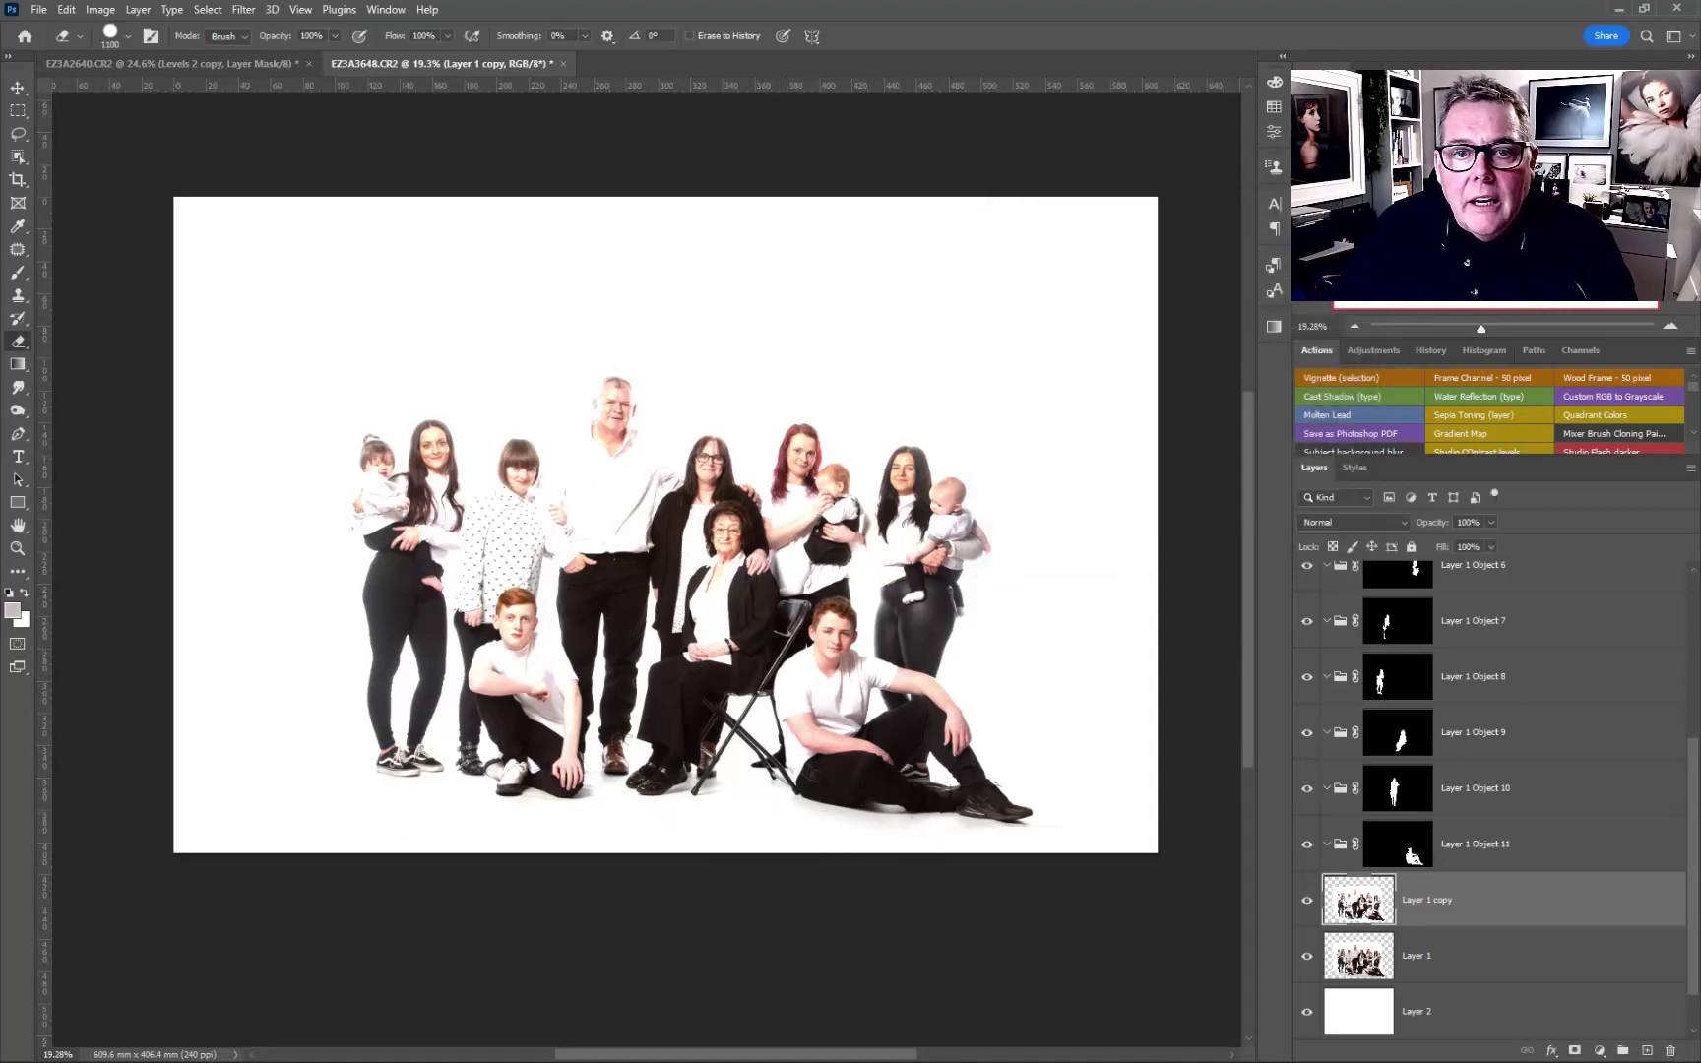
- Add a layer mask to Layer 1 copy and ready a black Normal-mode brush
left_click(1575, 1051)
key("b")
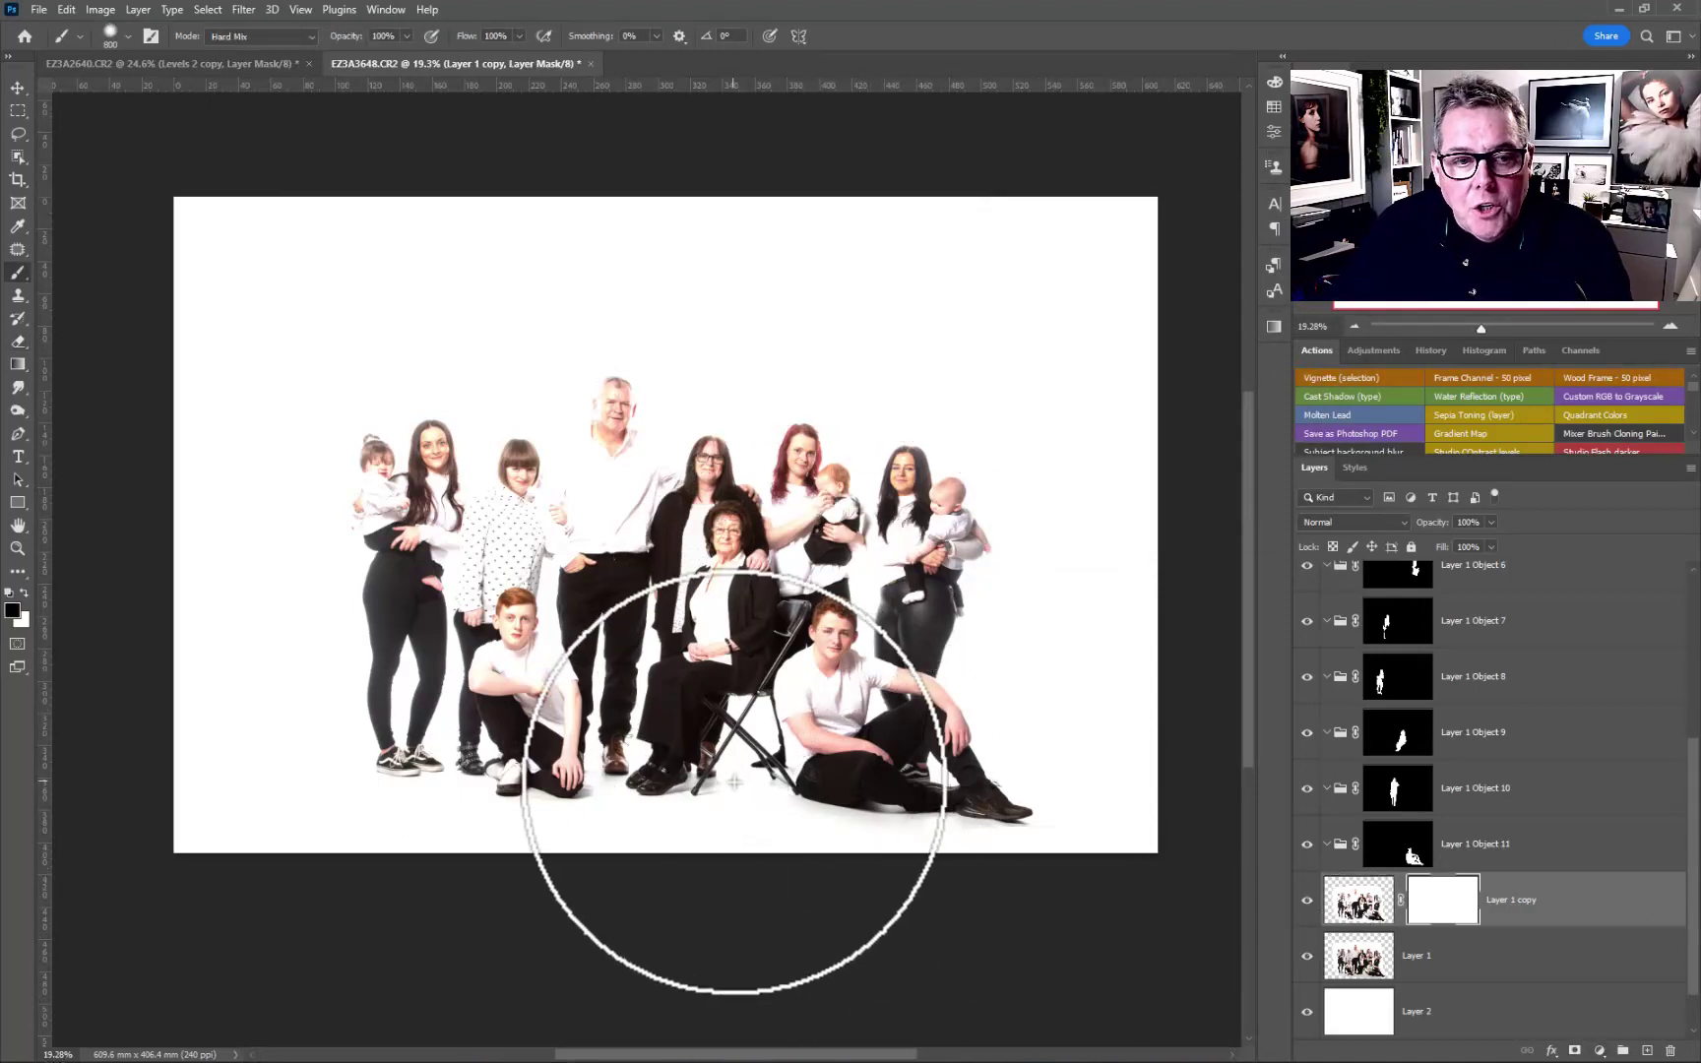
key("x")
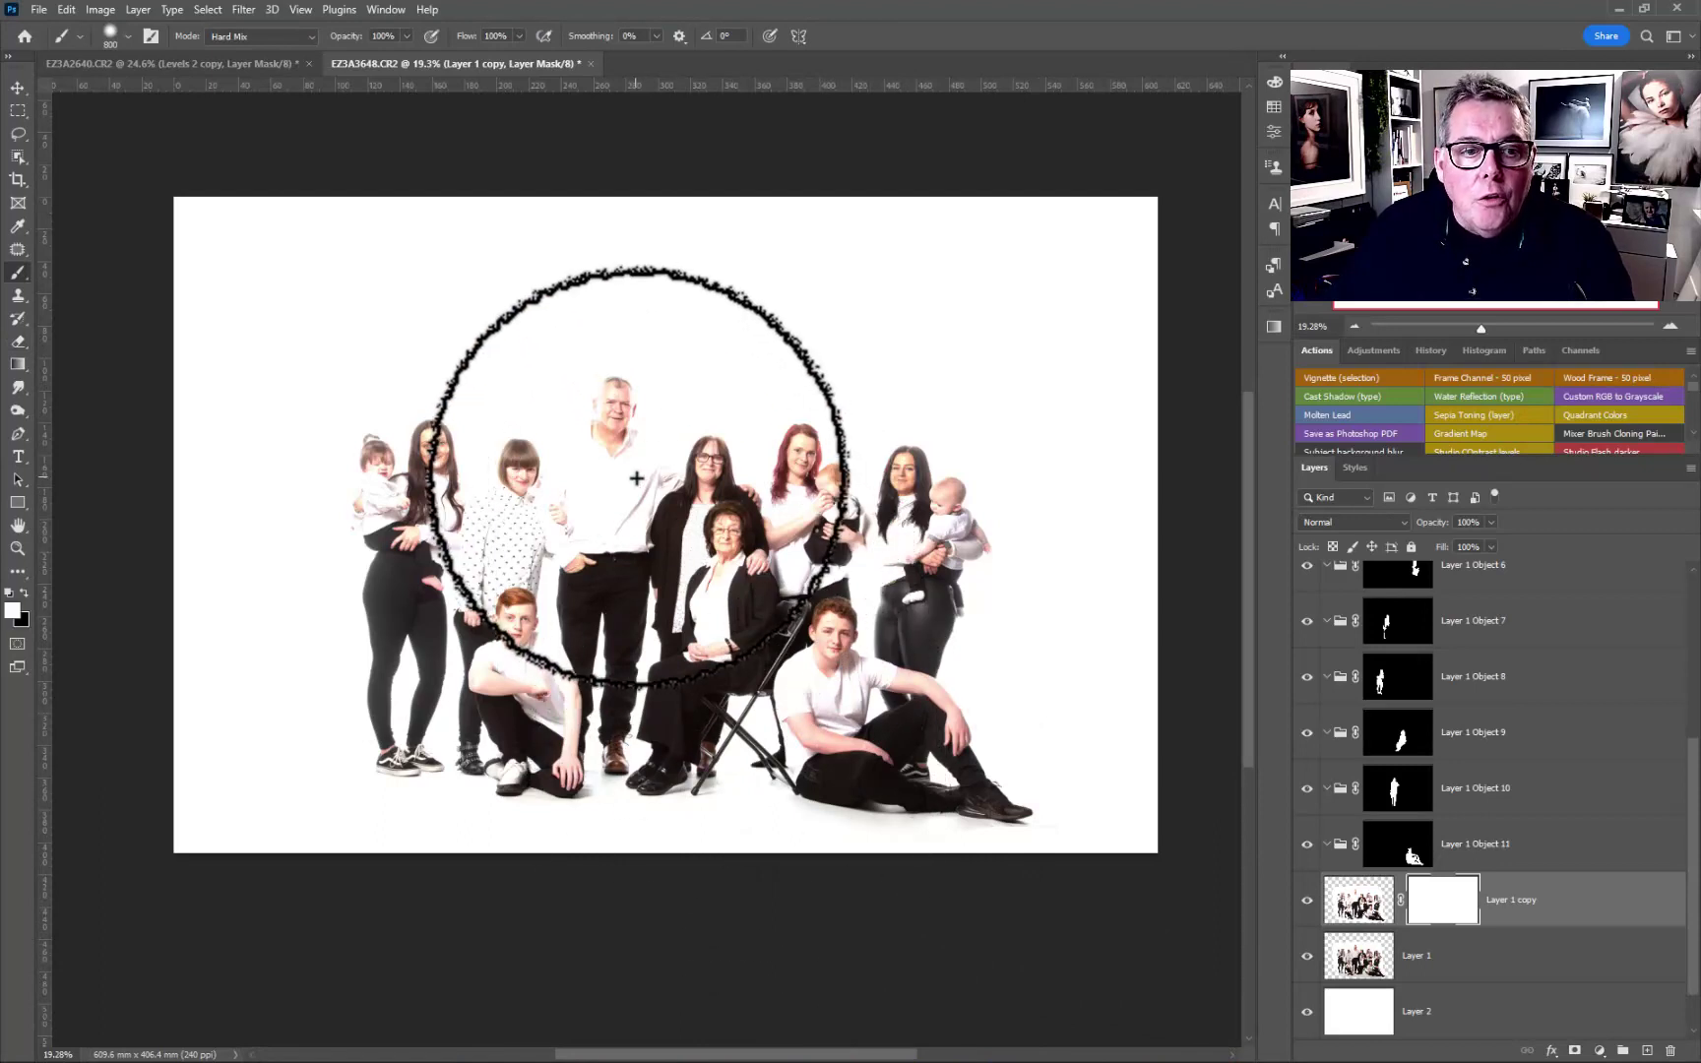
key("x")
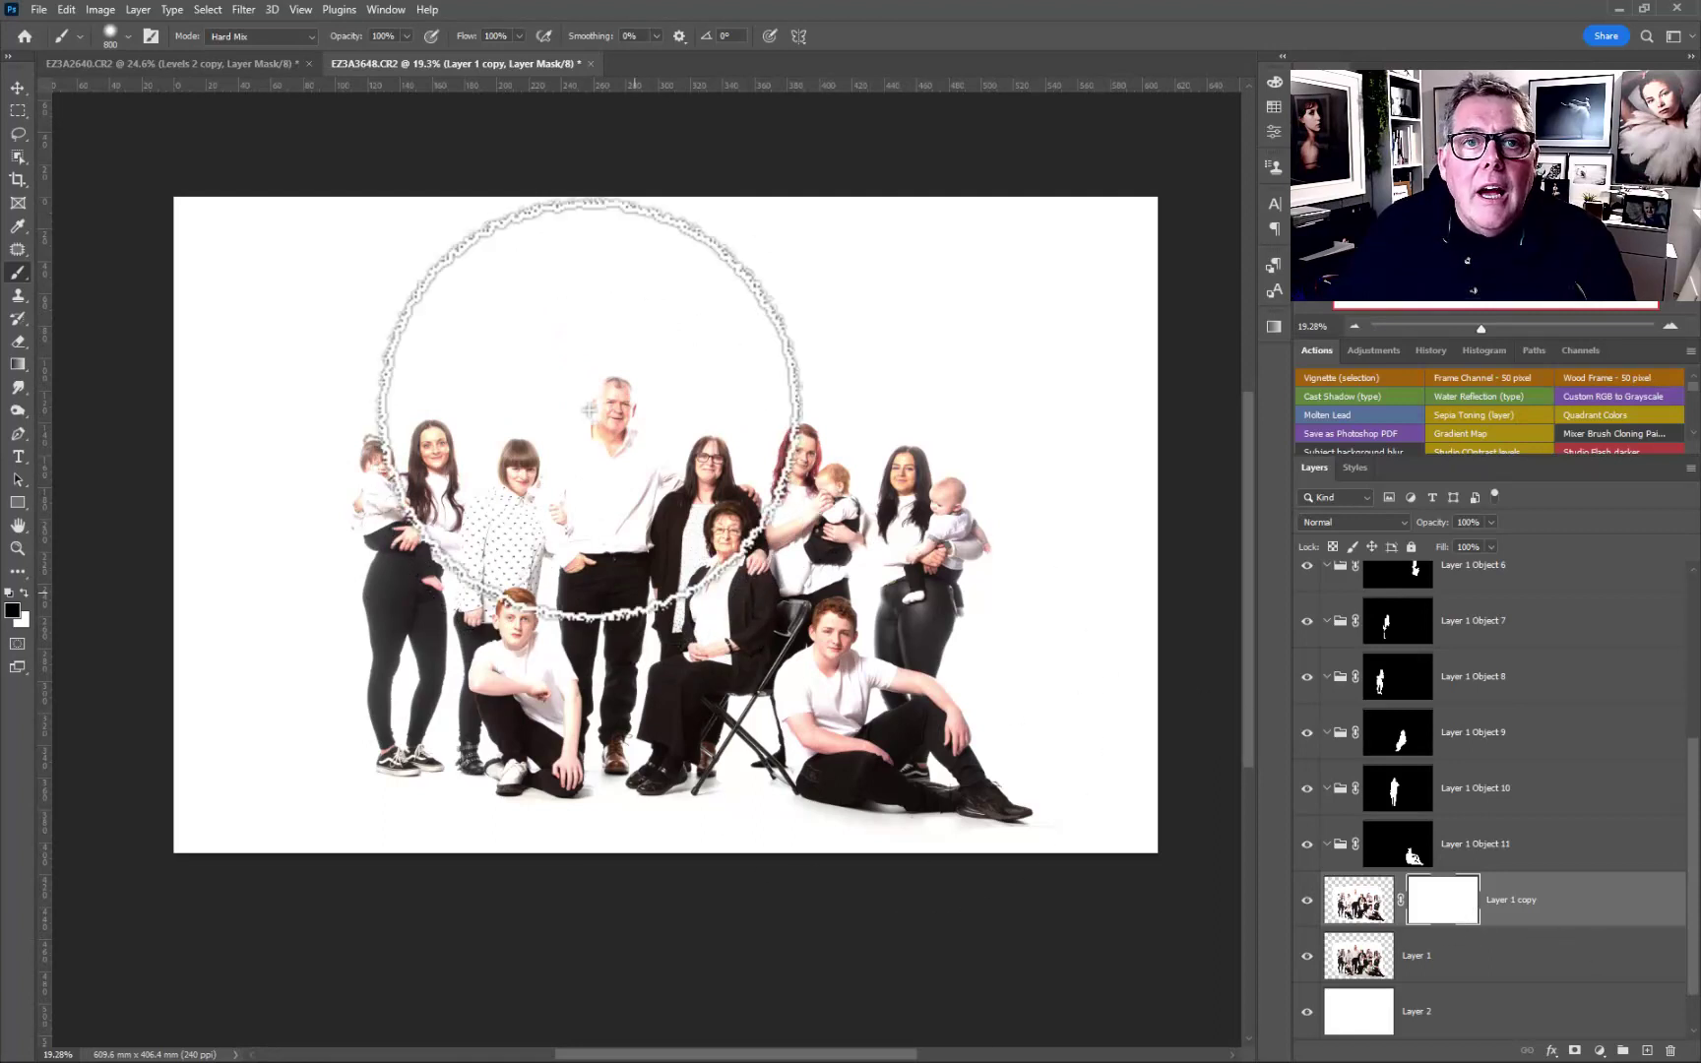
left_click(266, 39)
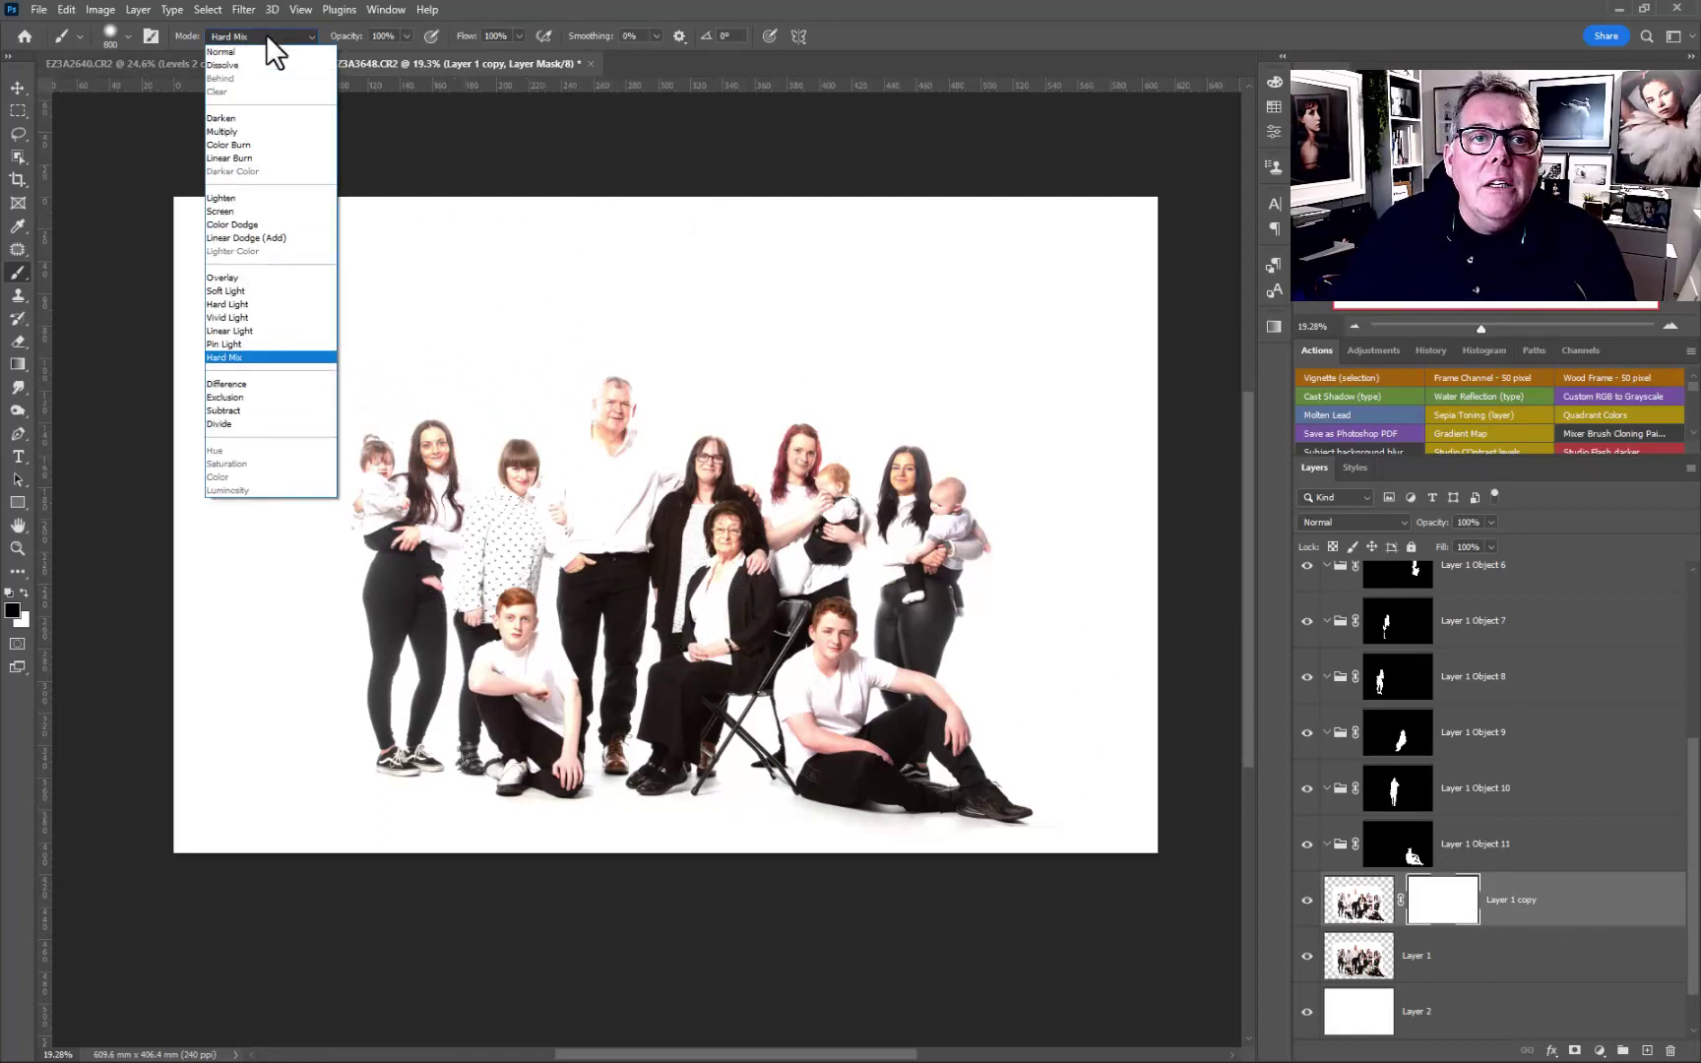
left_click(264, 51)
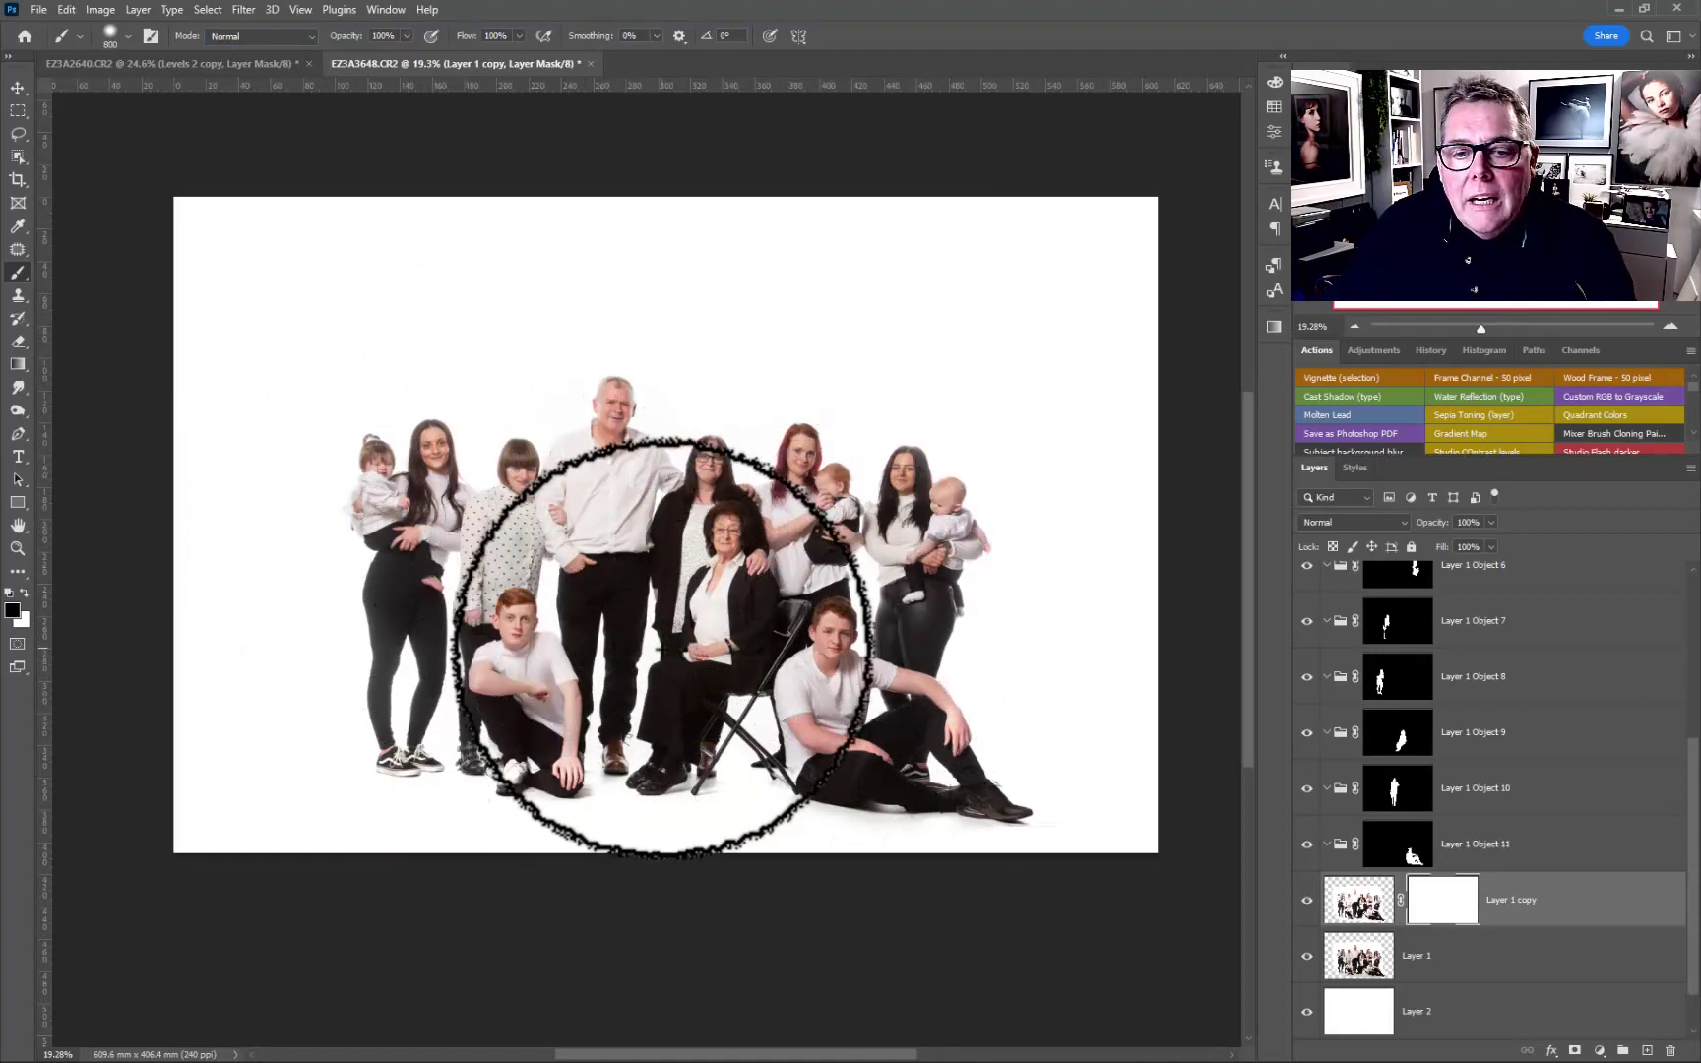
- Paint black over the family on the mask to hide the brightening there
mouse_move(819, 592)
left_mouse_down()
mouse_move(820, 547)
mouse_move(585, 532)
mouse_move(604, 474)
mouse_move(570, 509)
mouse_move(429, 512)
left_mouse_up()
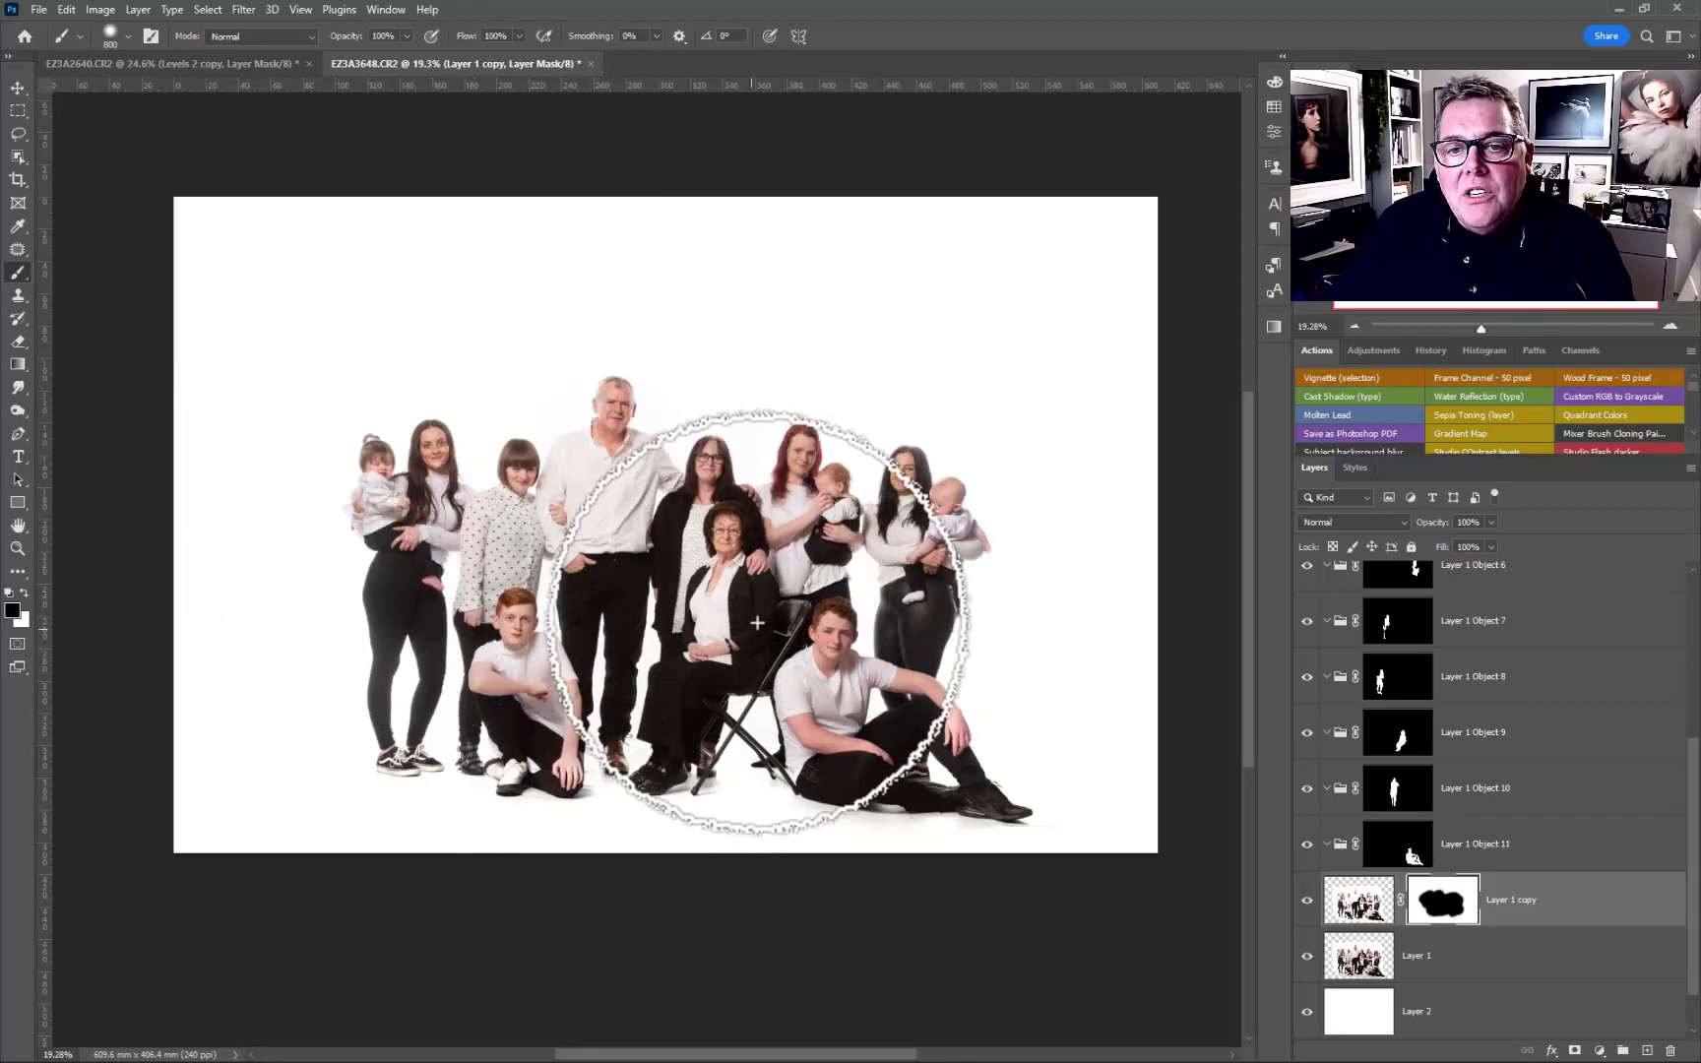
scroll(760, 602, "up", 5)
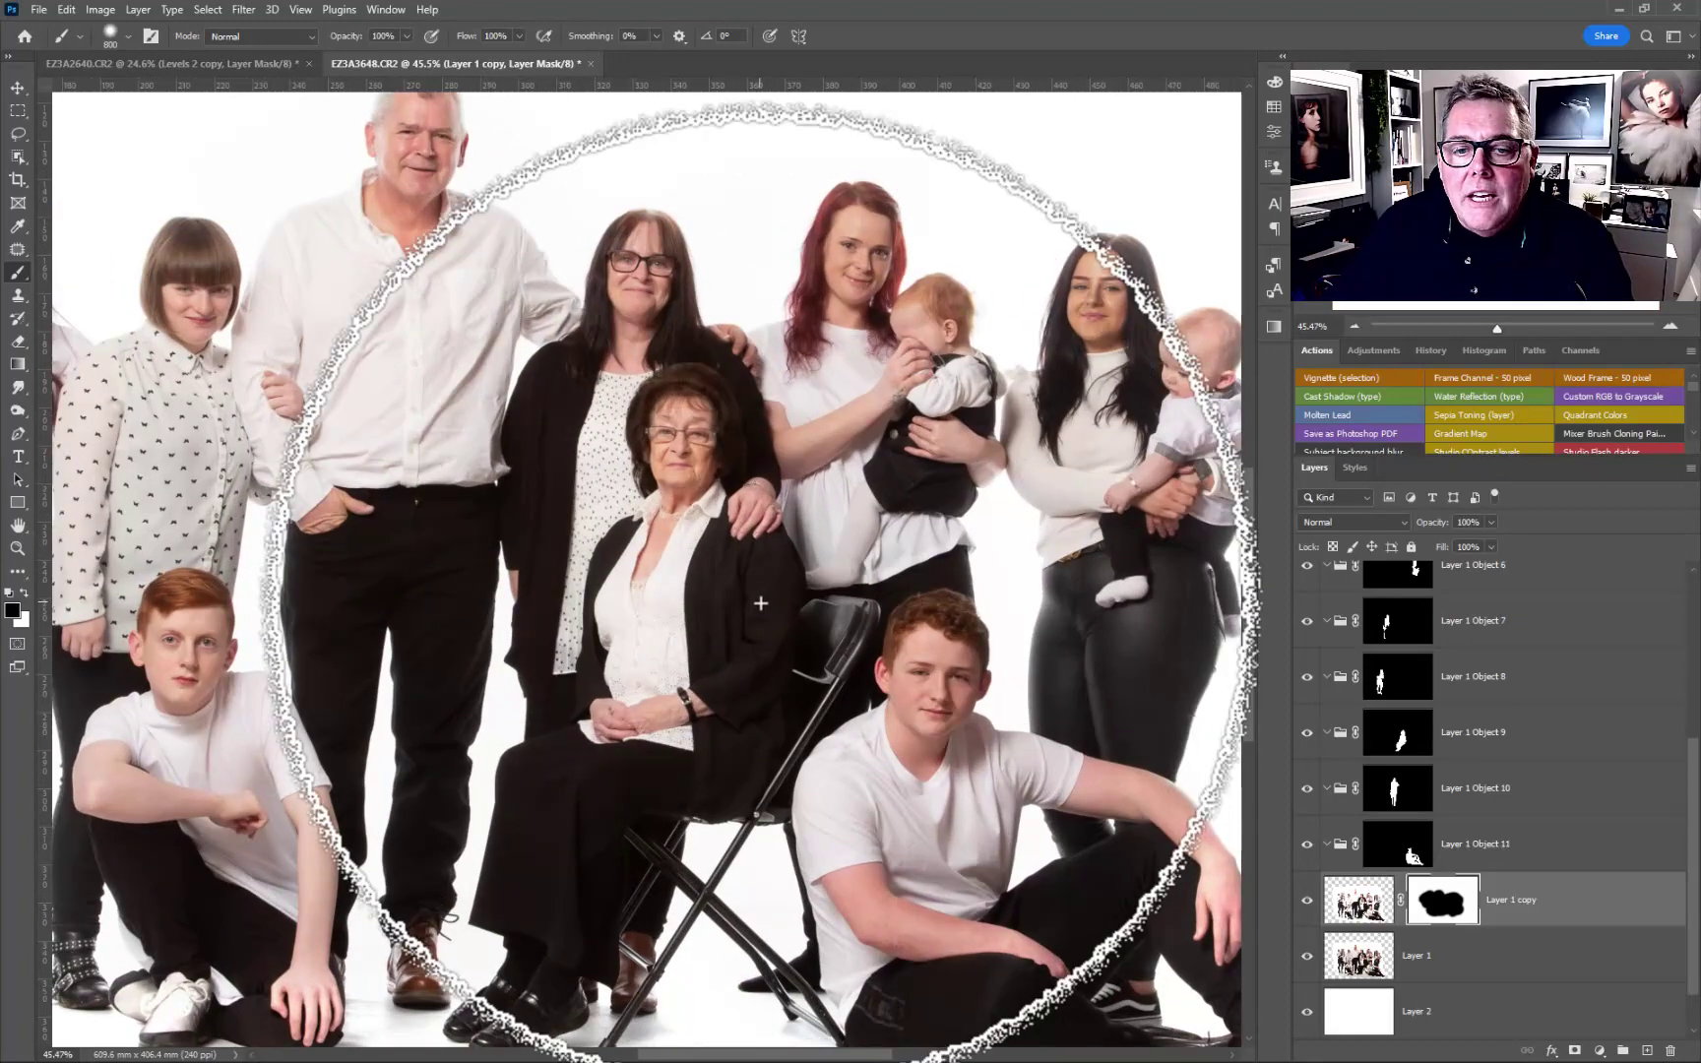
left_click_drag(838, 686, 644, 711)
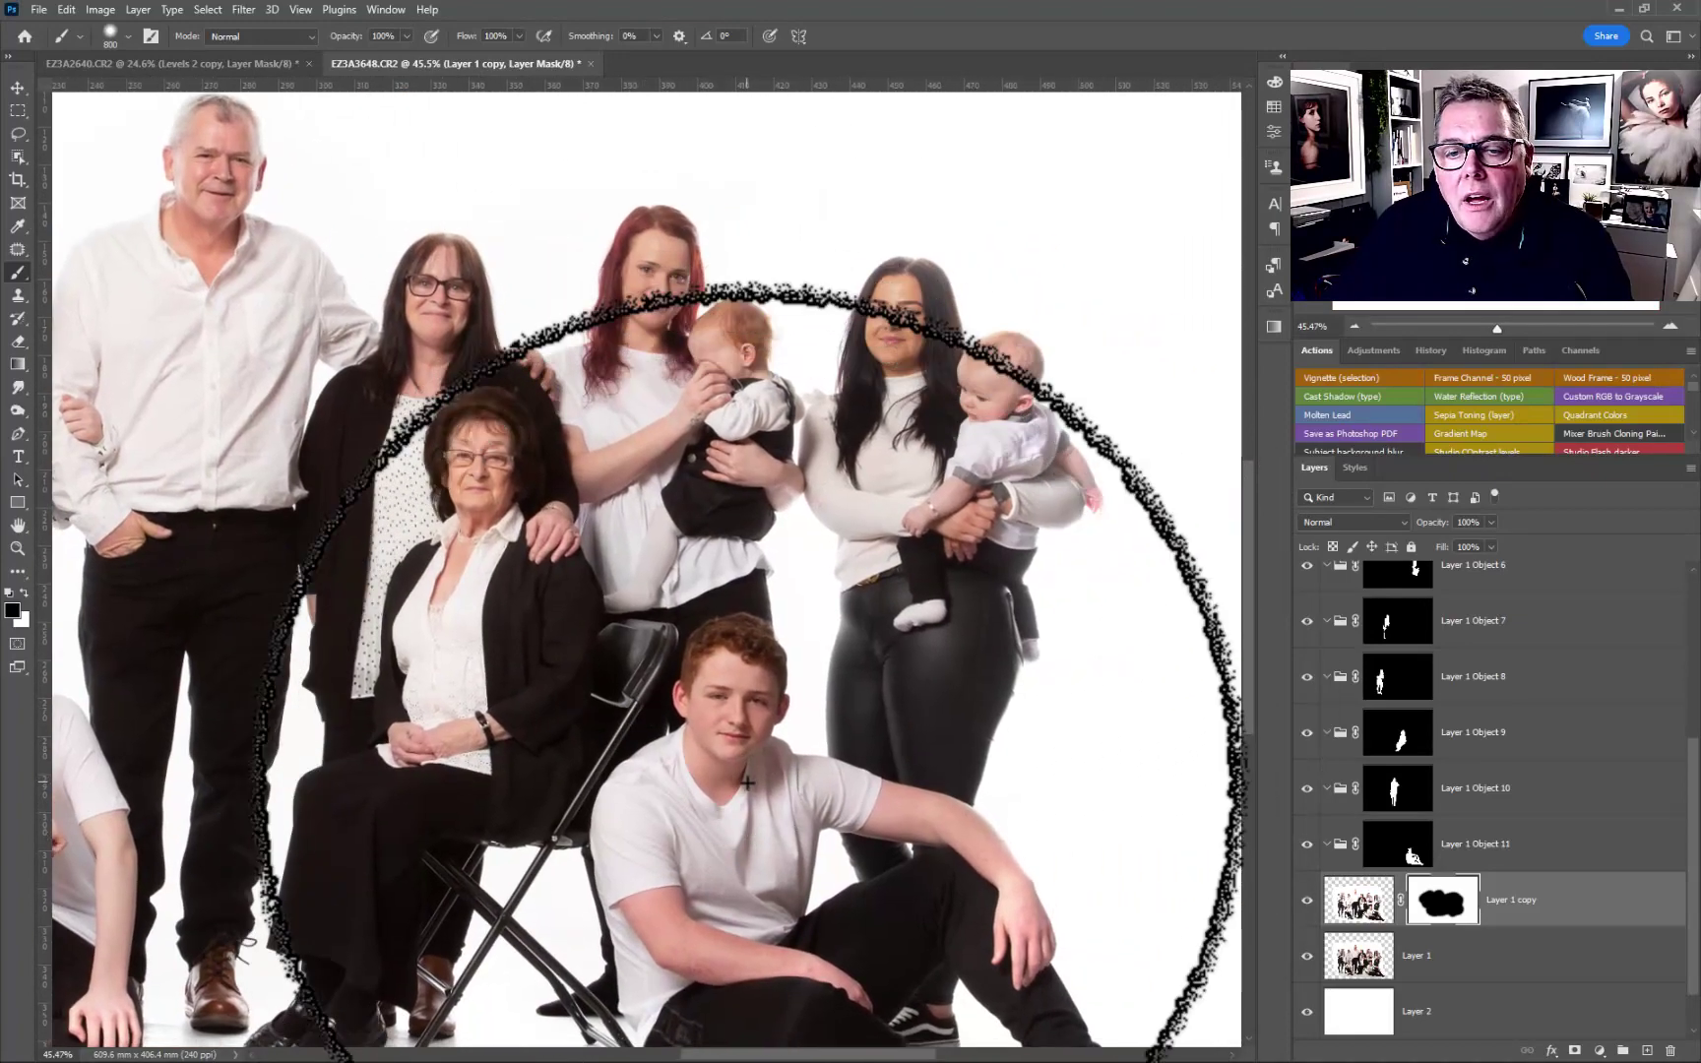
left_click(1534, 858)
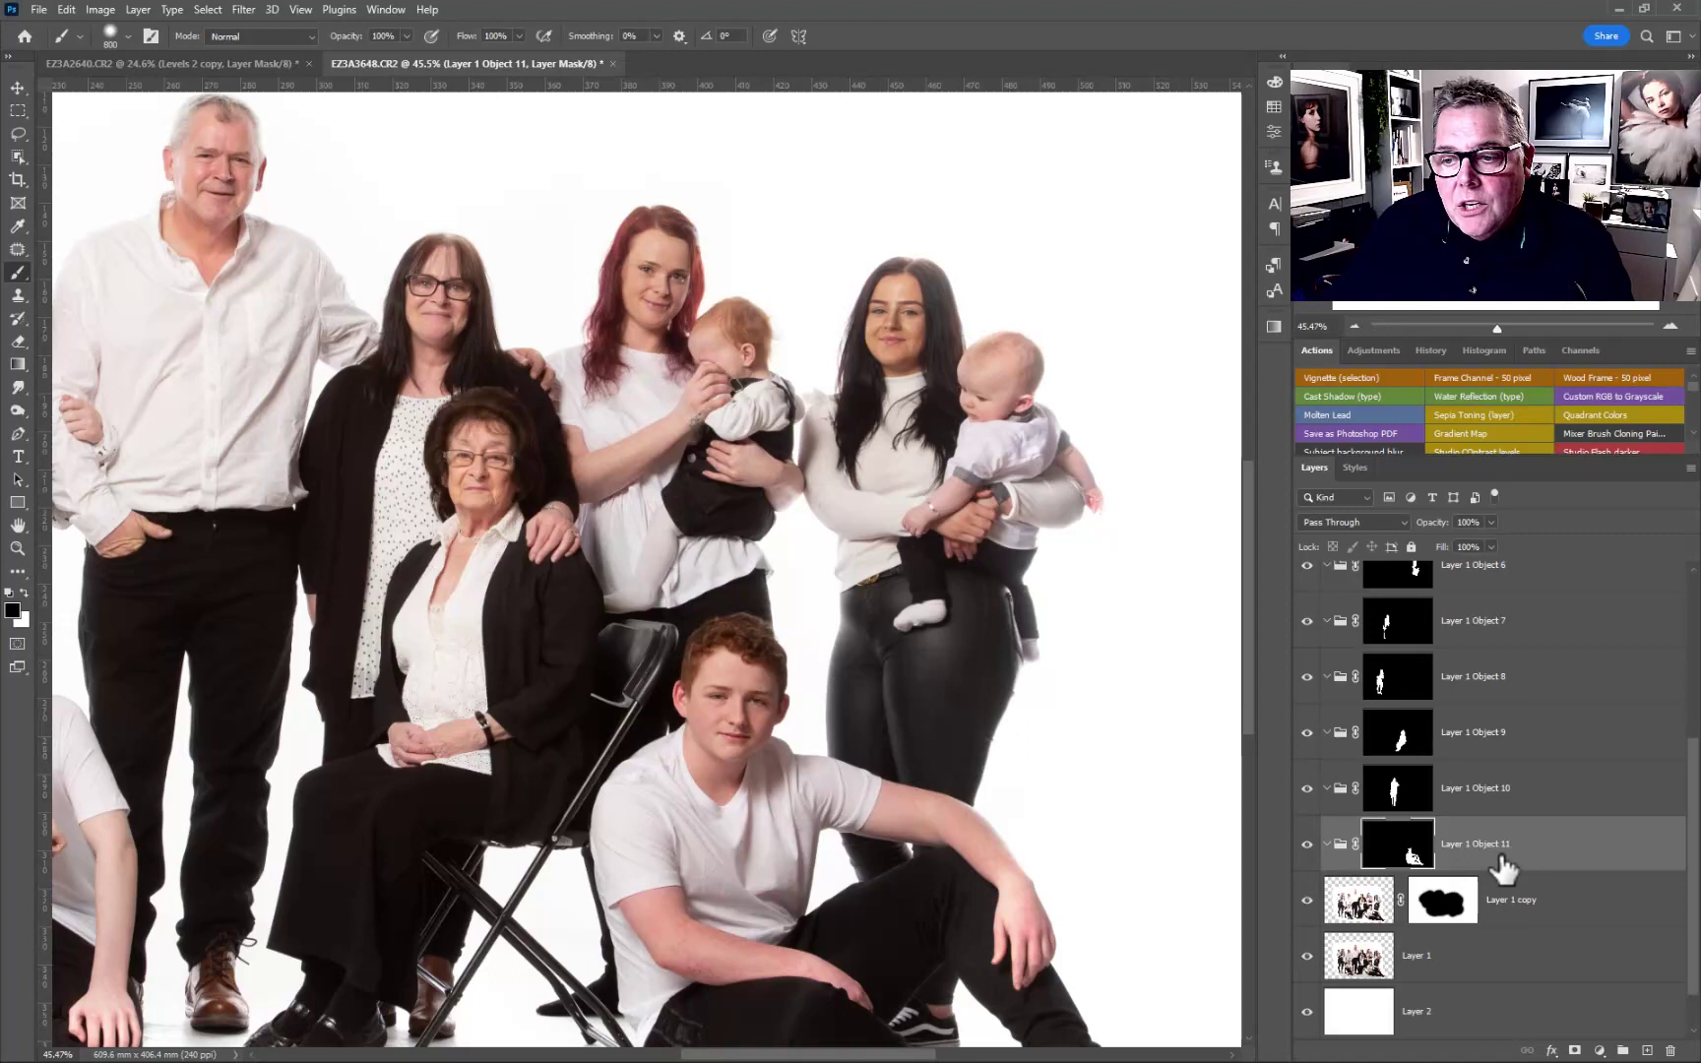
- Add a Levels adjustment layer with midtones 1.20 and white point 229
left_click(1599, 1052)
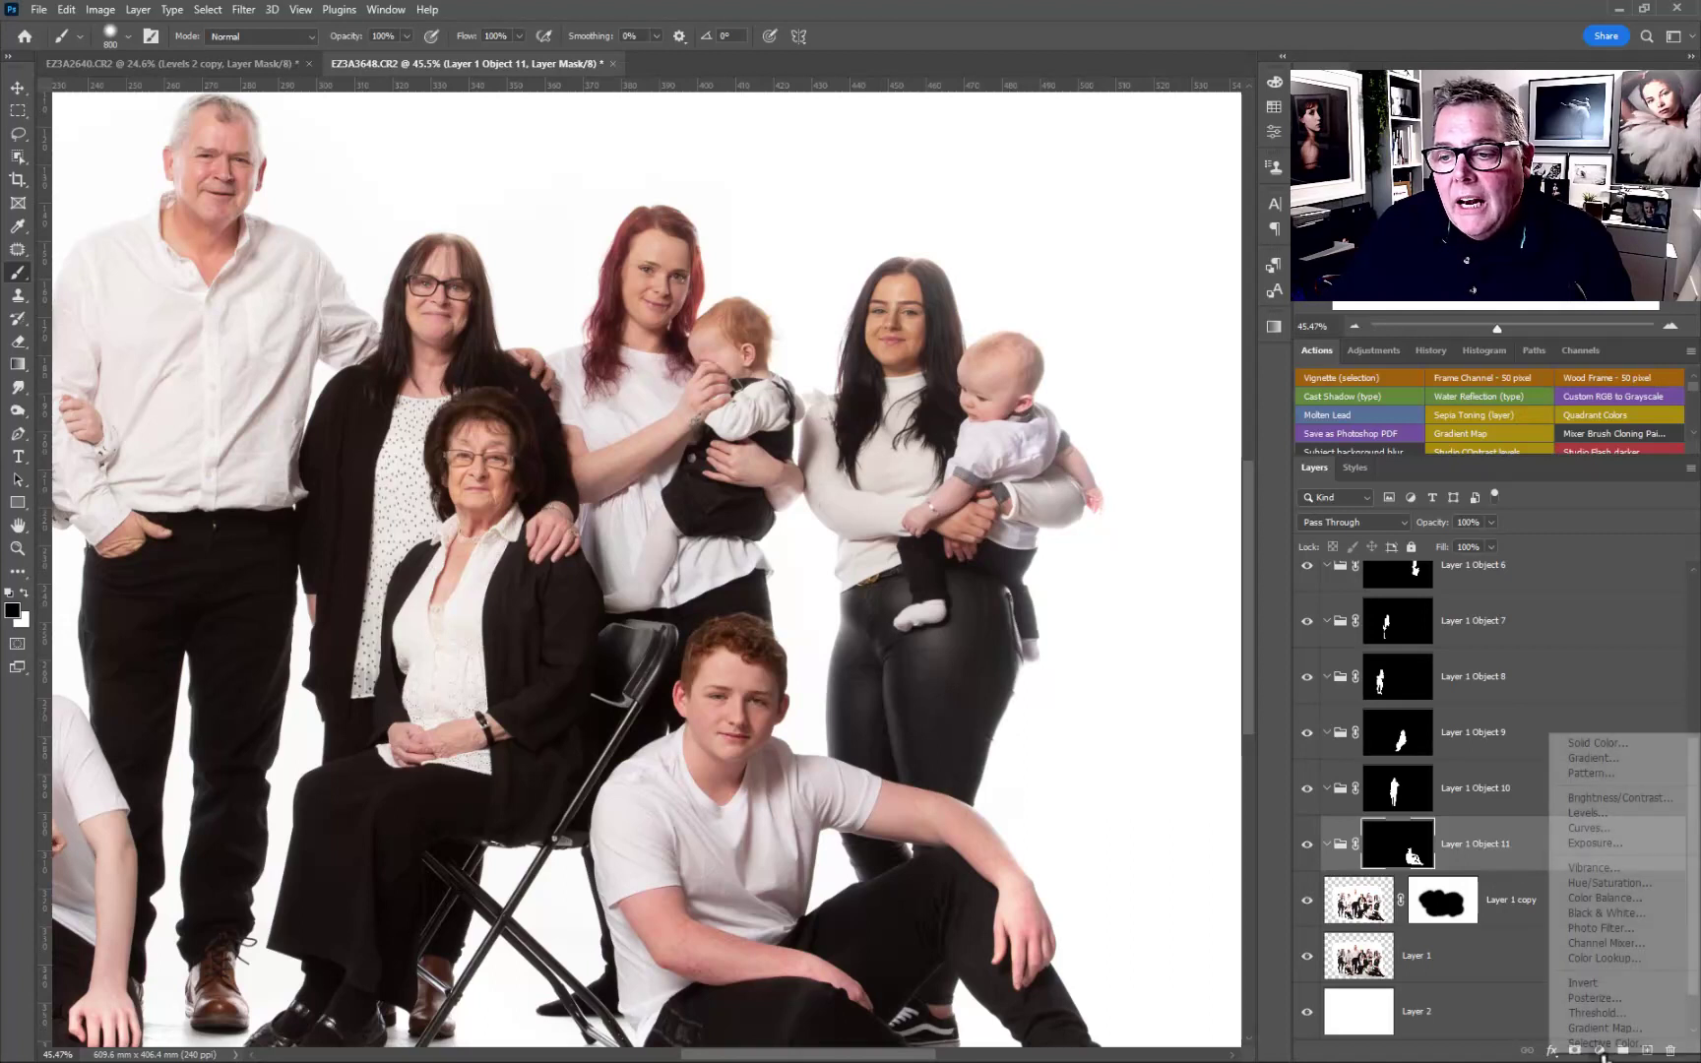
left_click(1594, 811)
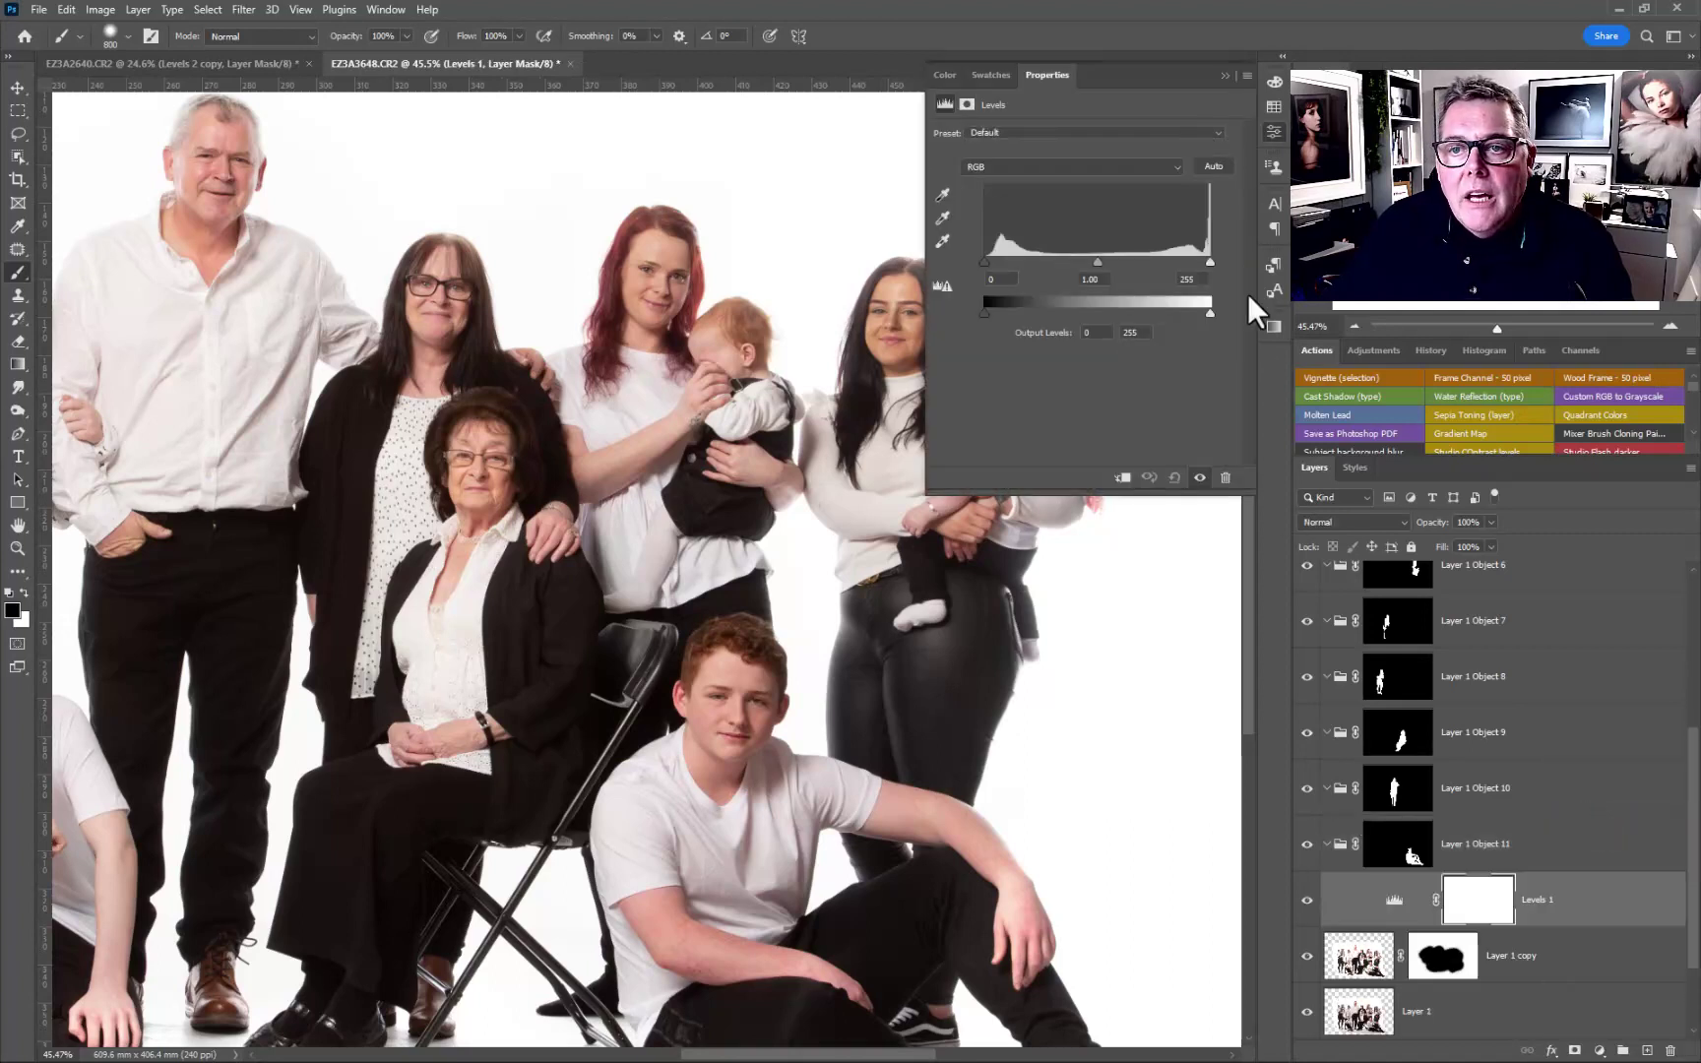
left_click_drag(1102, 264, 1083, 254)
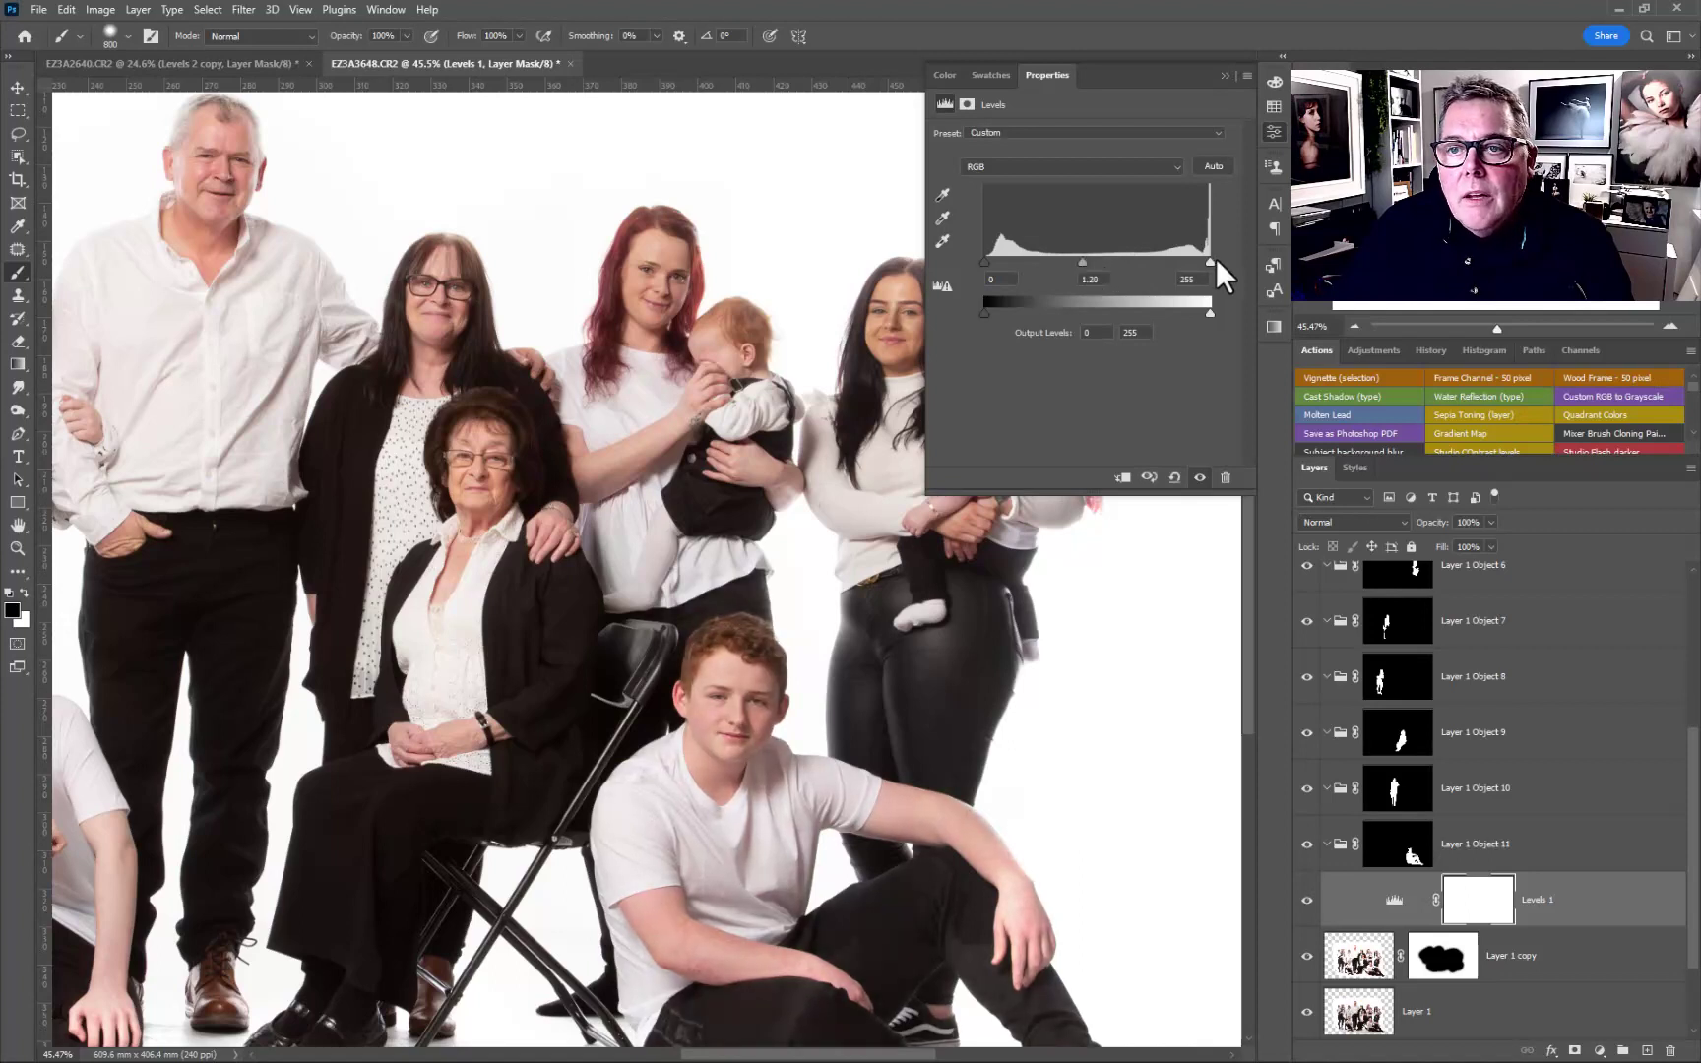
left_click_drag(1208, 261, 1180, 261)
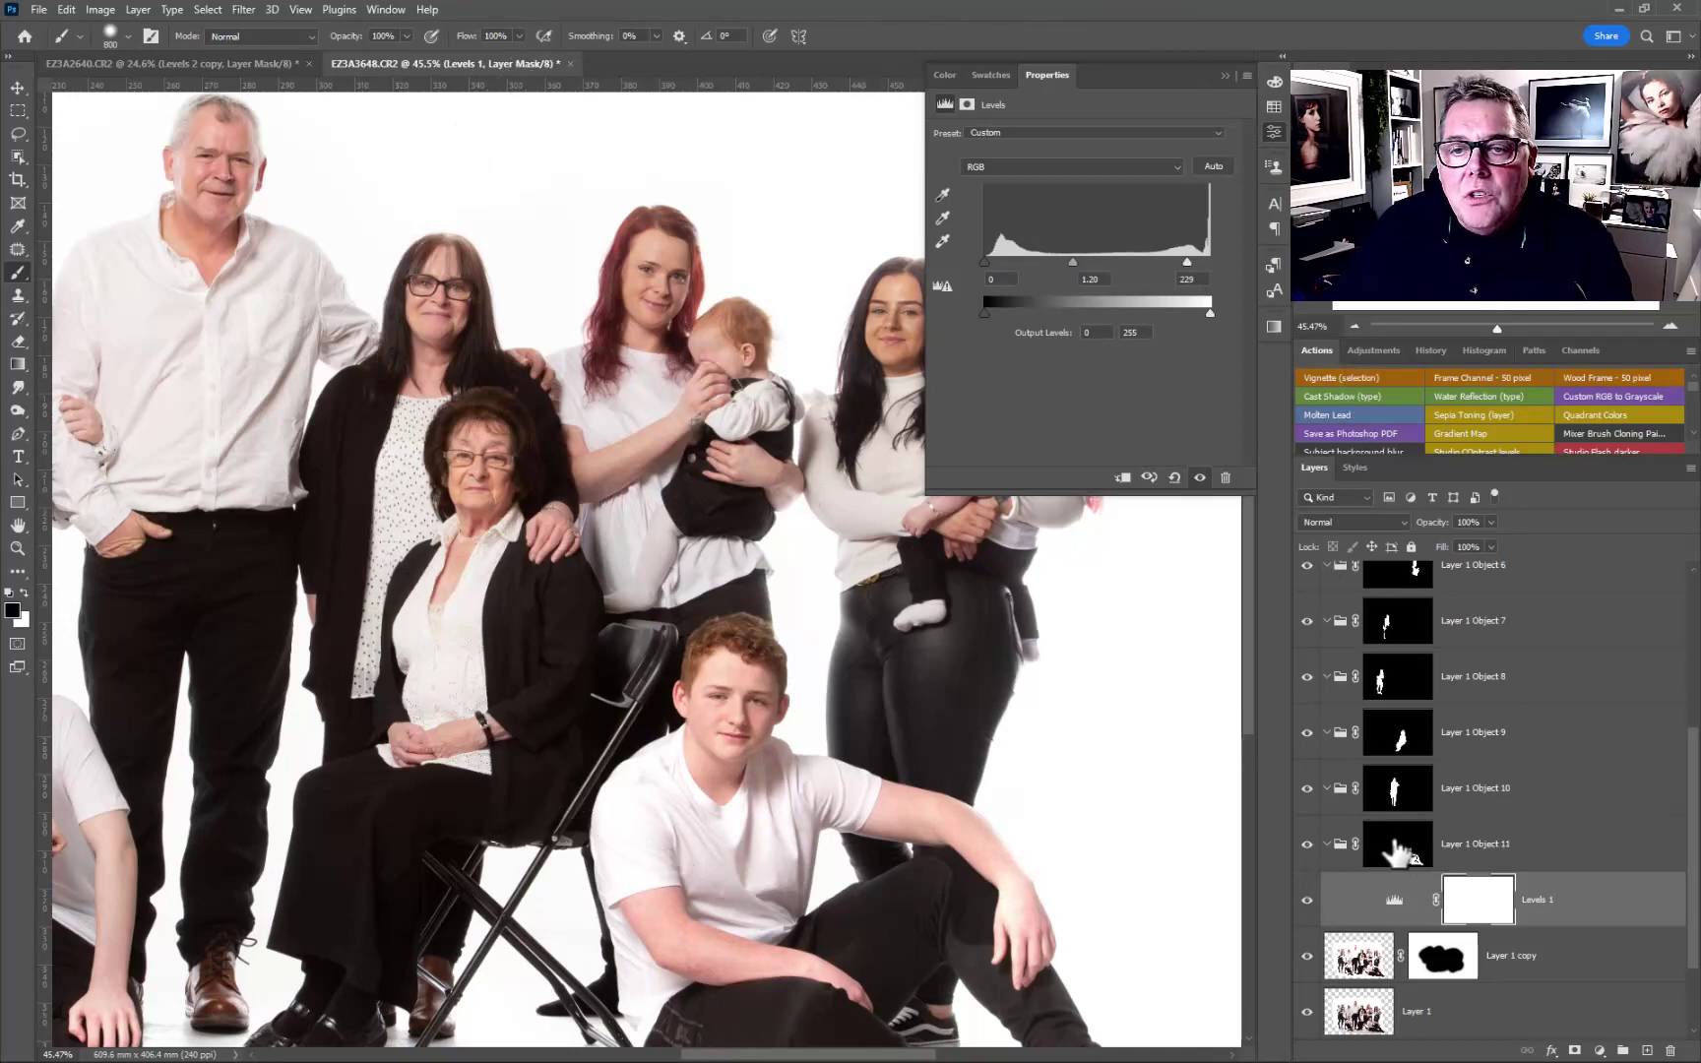
- Alt-drag a copy of Levels 1 above Layer 1 Object 7 and set its midtones to 0.97
scroll(1575, 702, "up", 2)
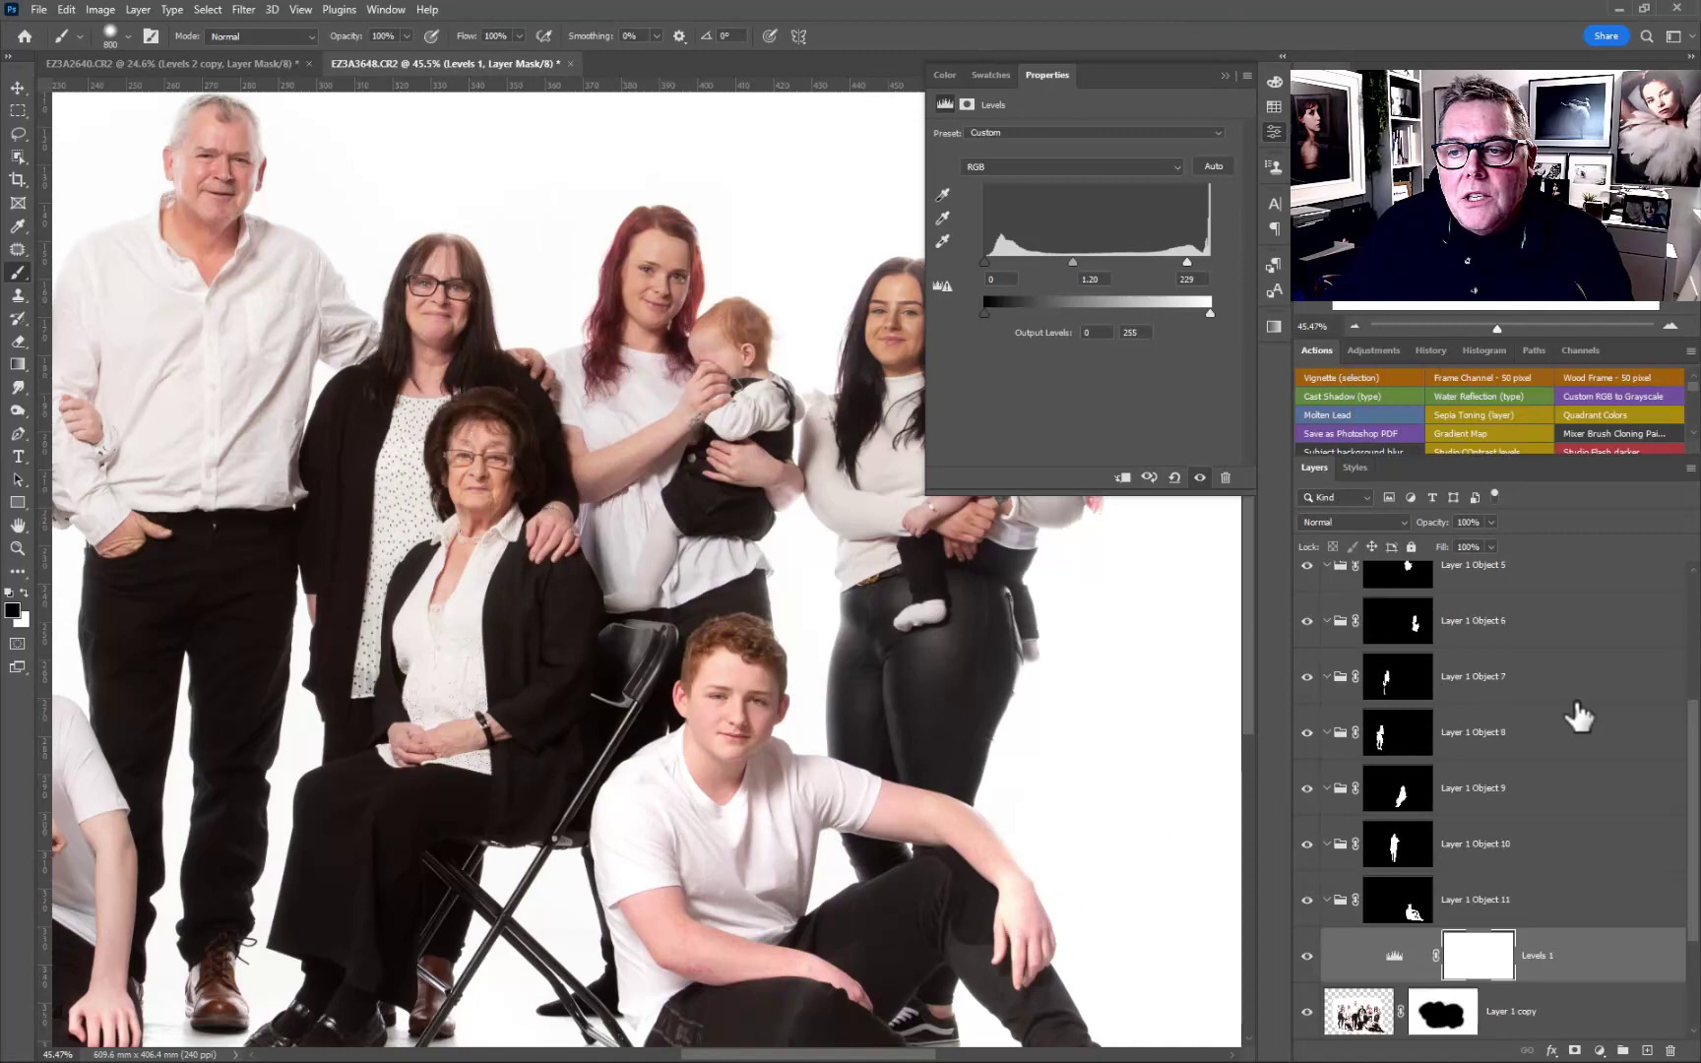
scroll(1576, 702, "down", 1)
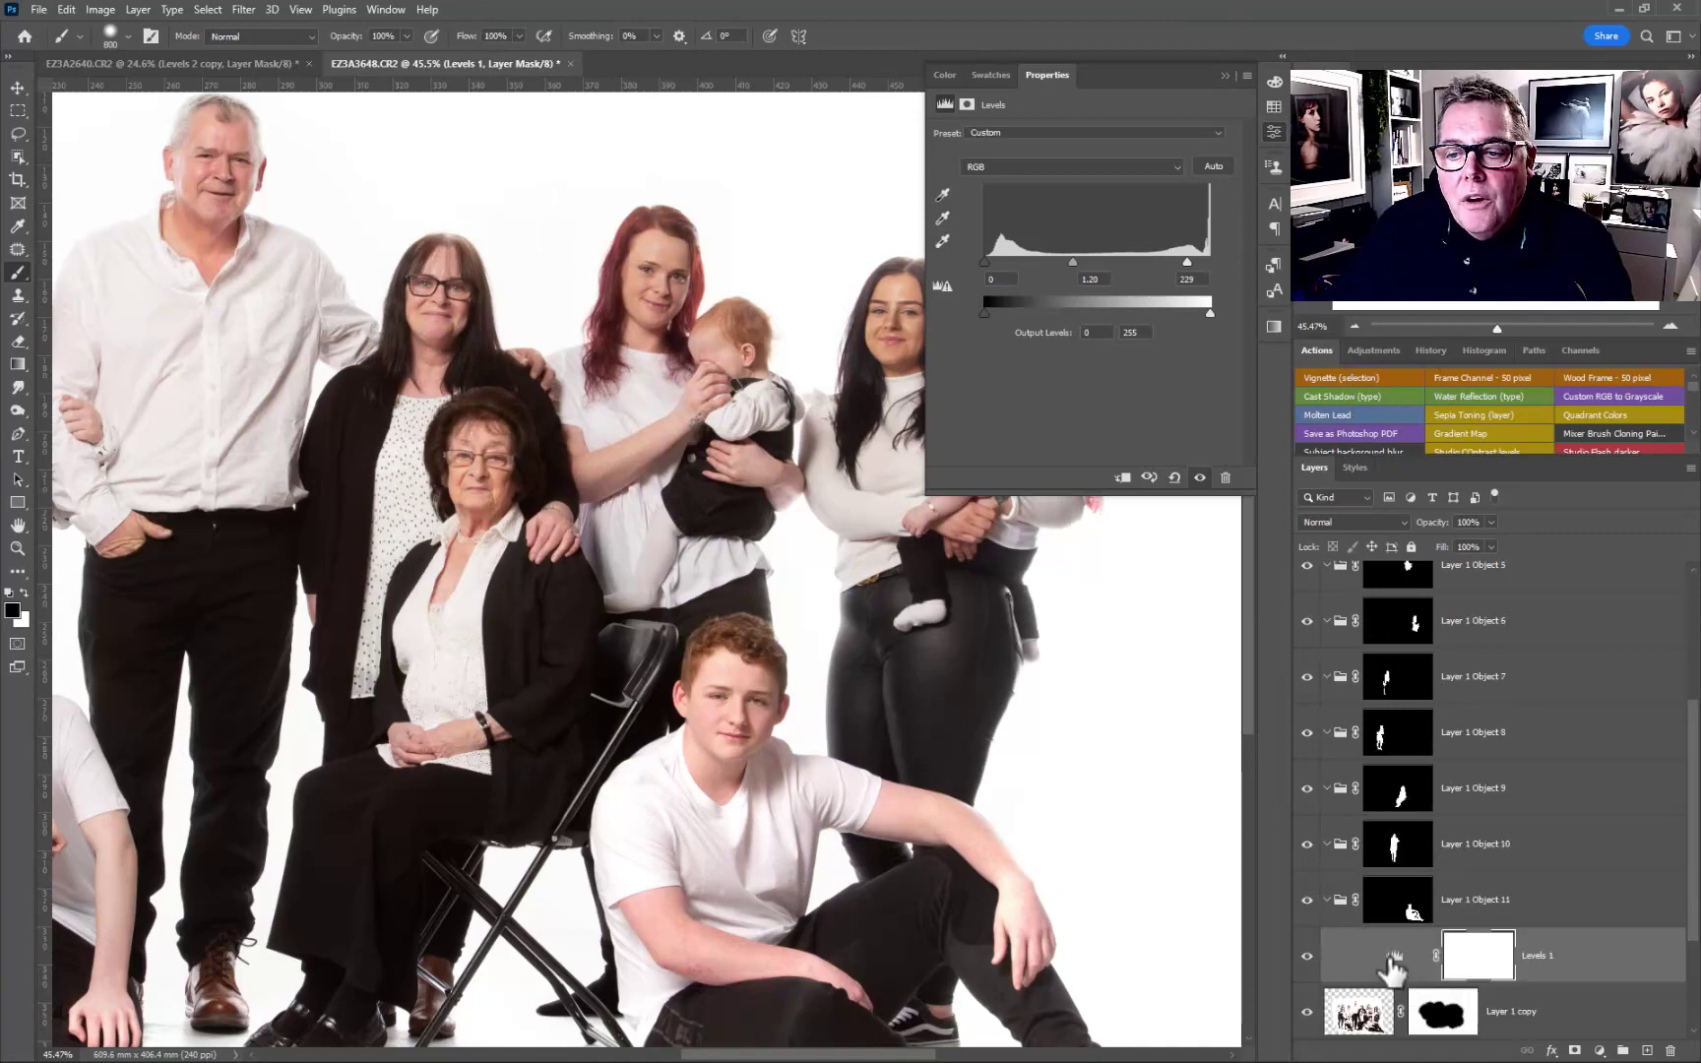
left_click(1392, 960)
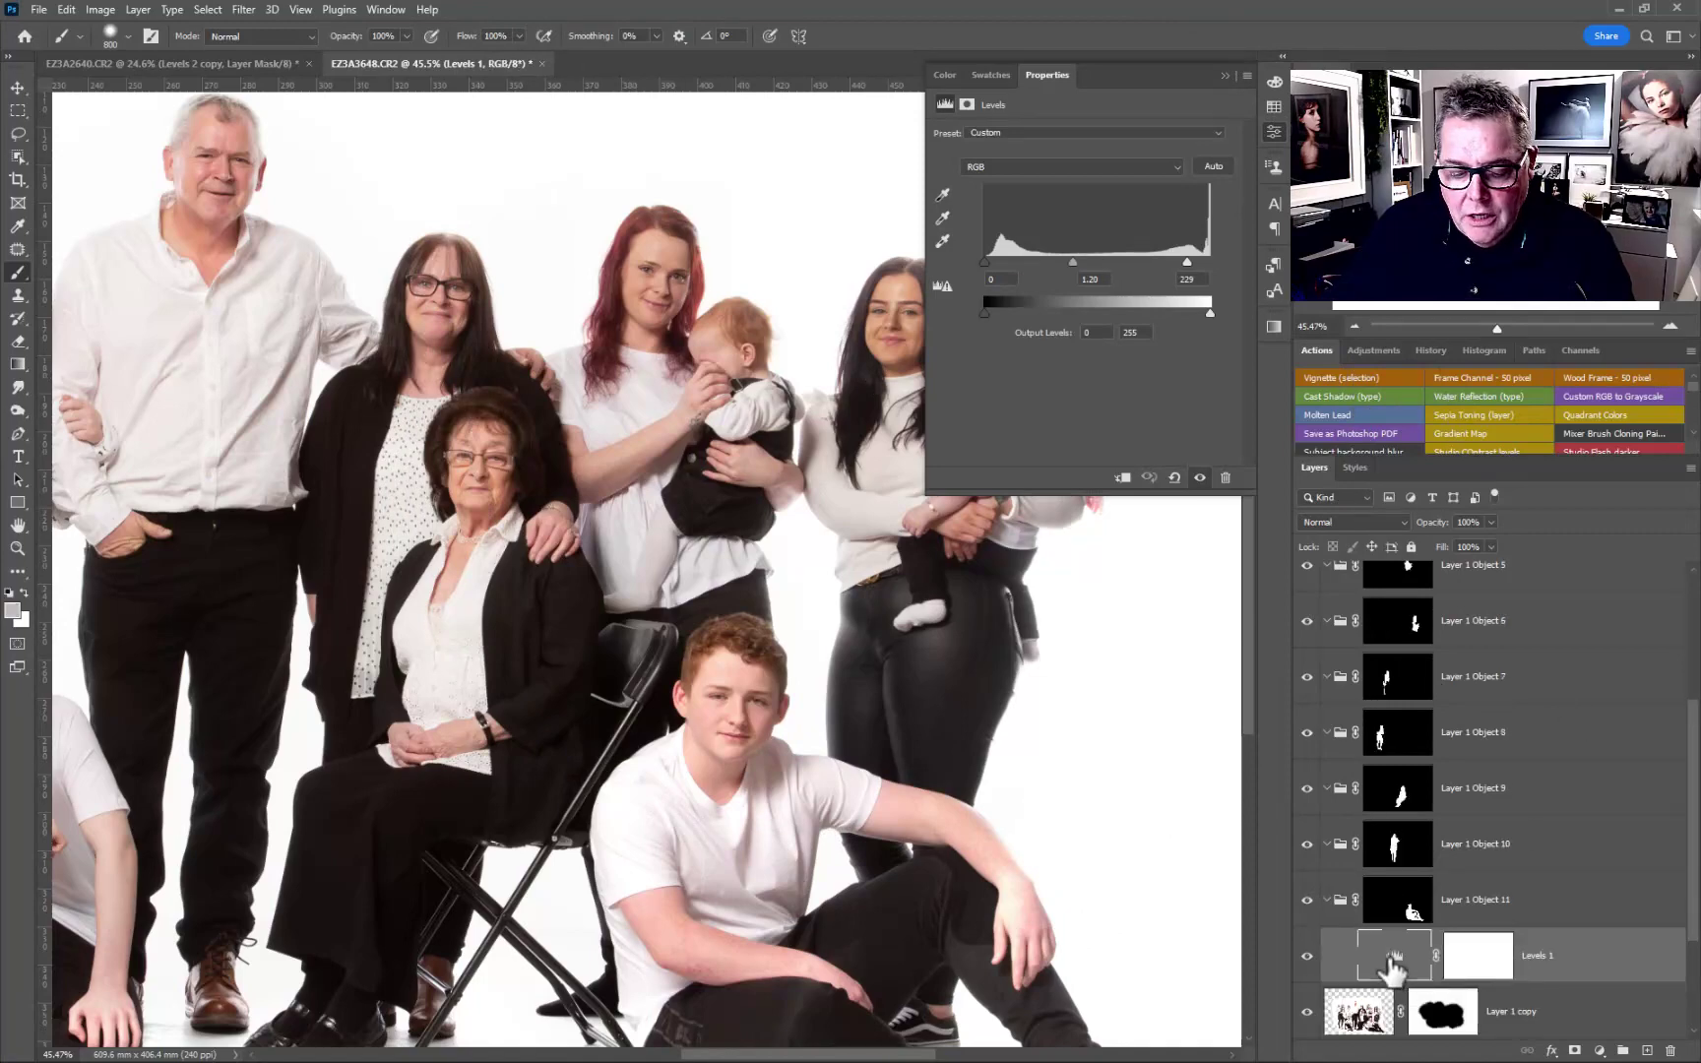
left_click_drag(1393, 963, 1493, 652)
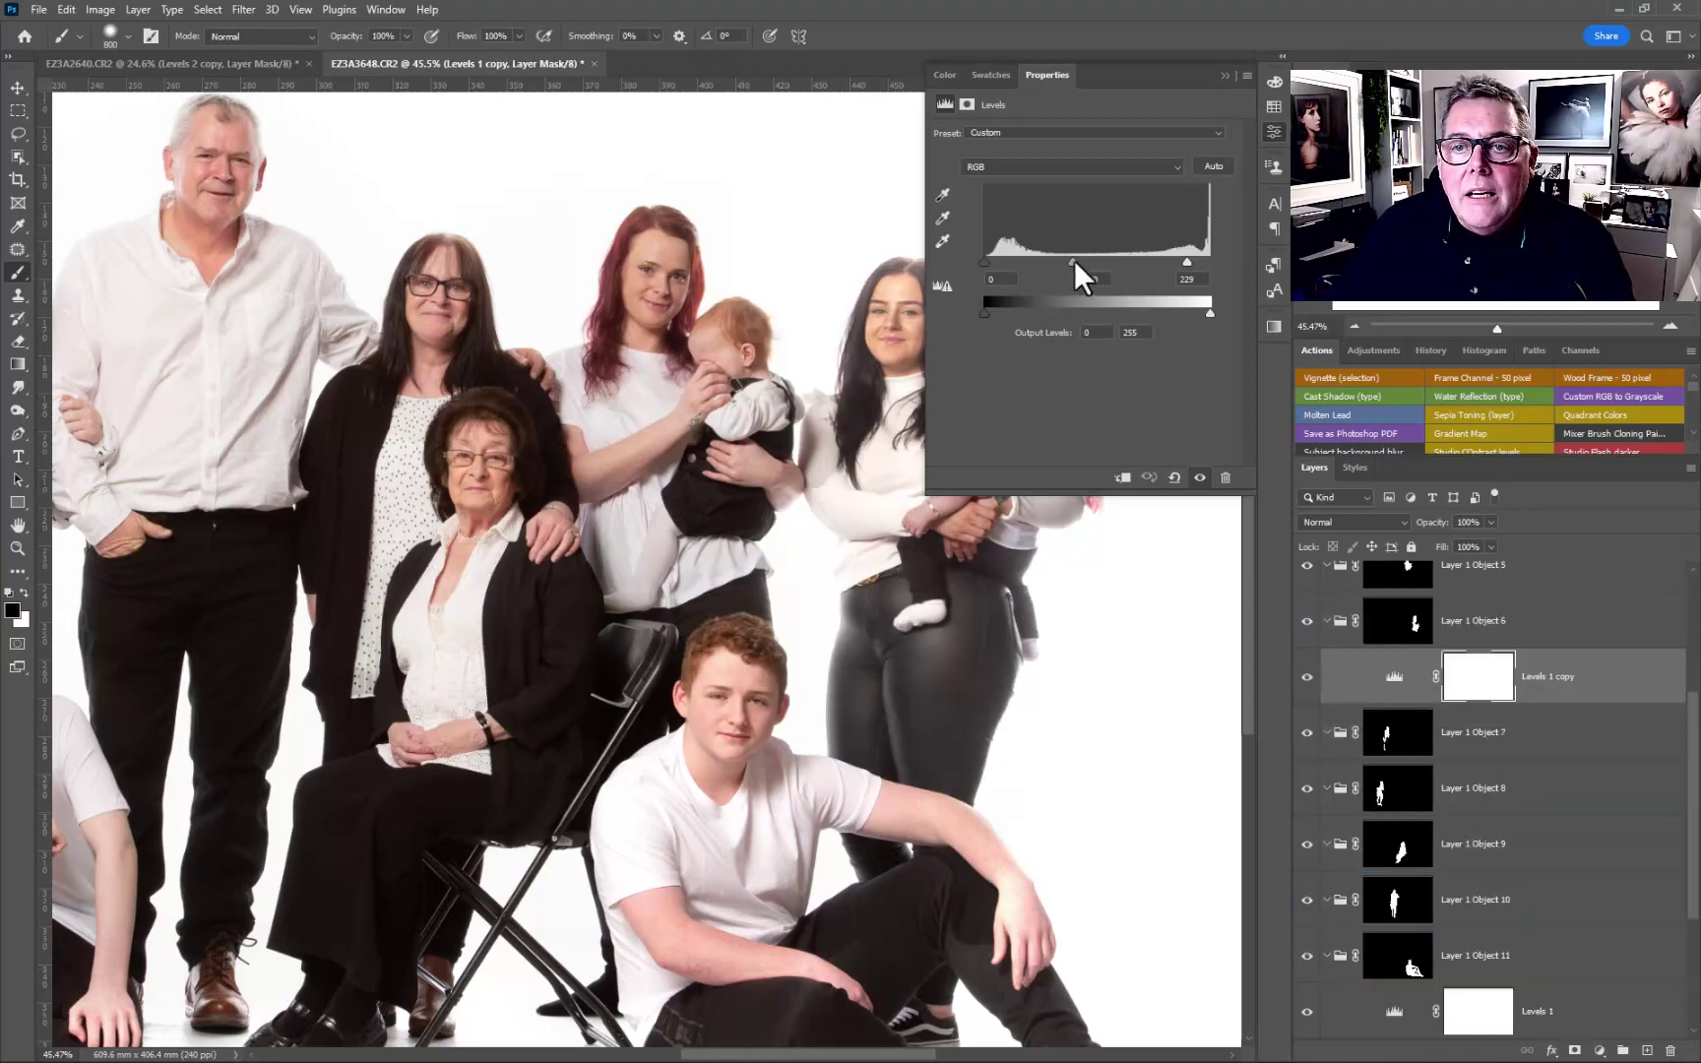
left_click_drag(1084, 261, 1085, 262)
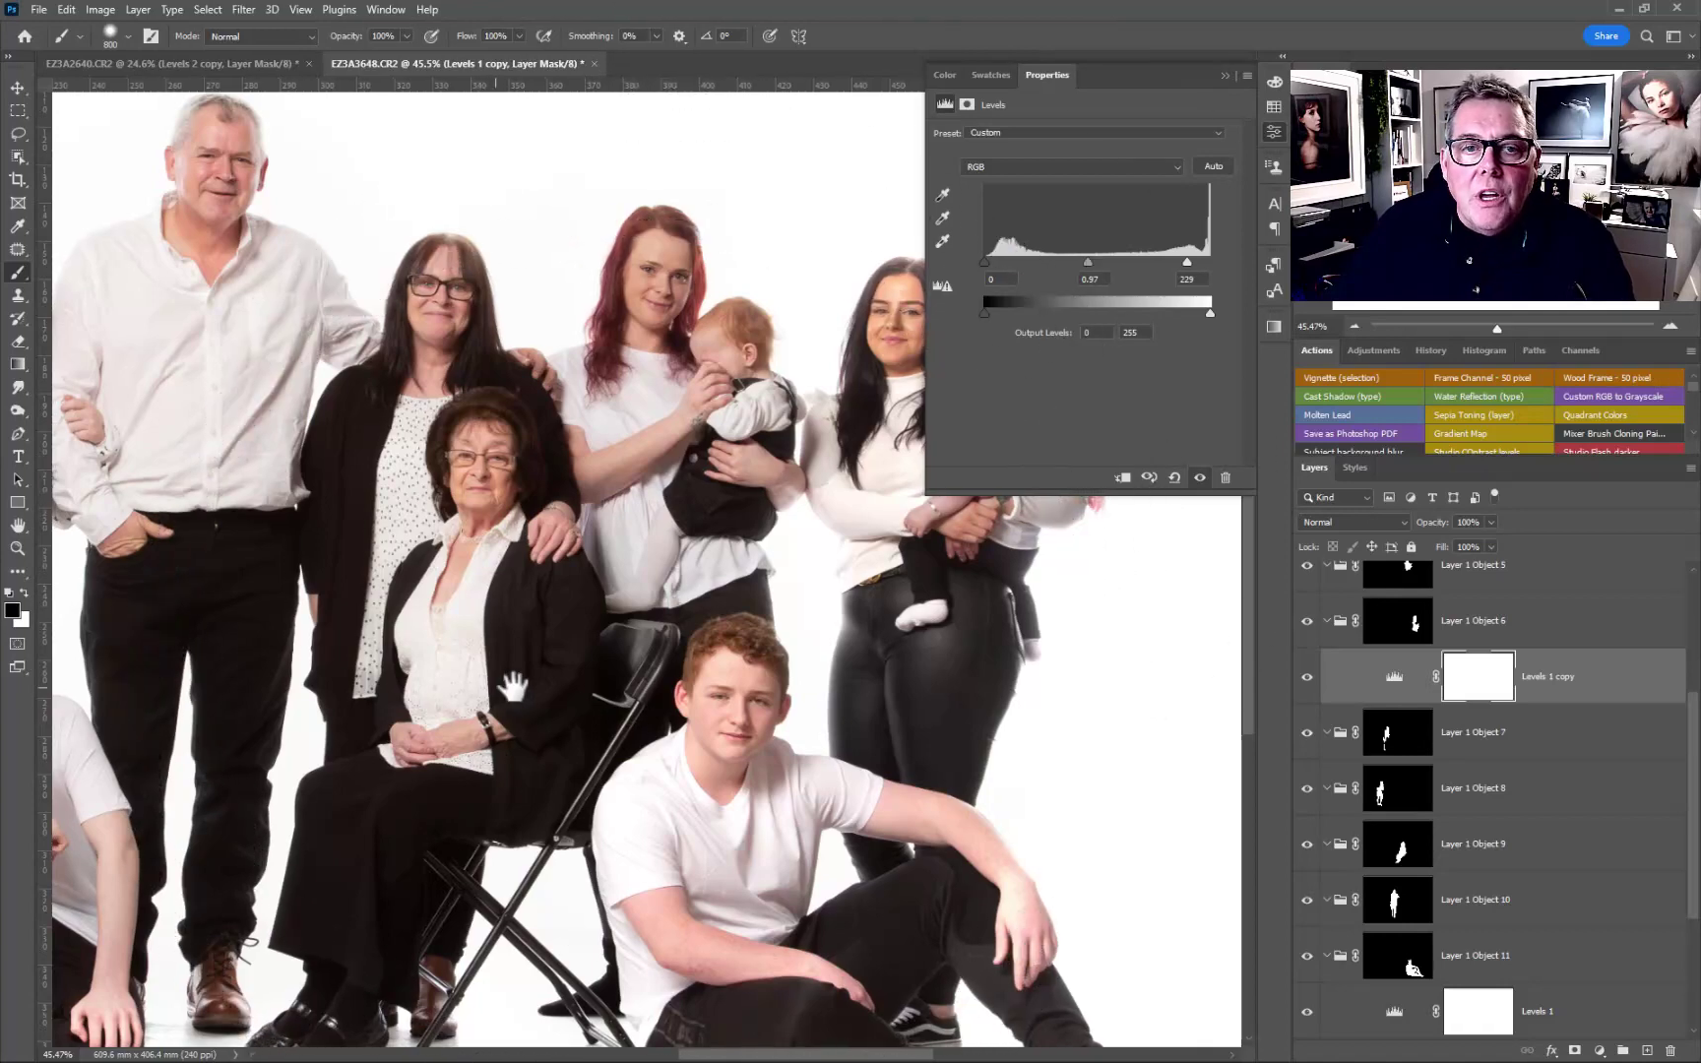
mouse_move(500, 684)
left_mouse_down()
mouse_move(854, 670)
mouse_move(918, 684)
mouse_move(827, 703)
left_mouse_up()
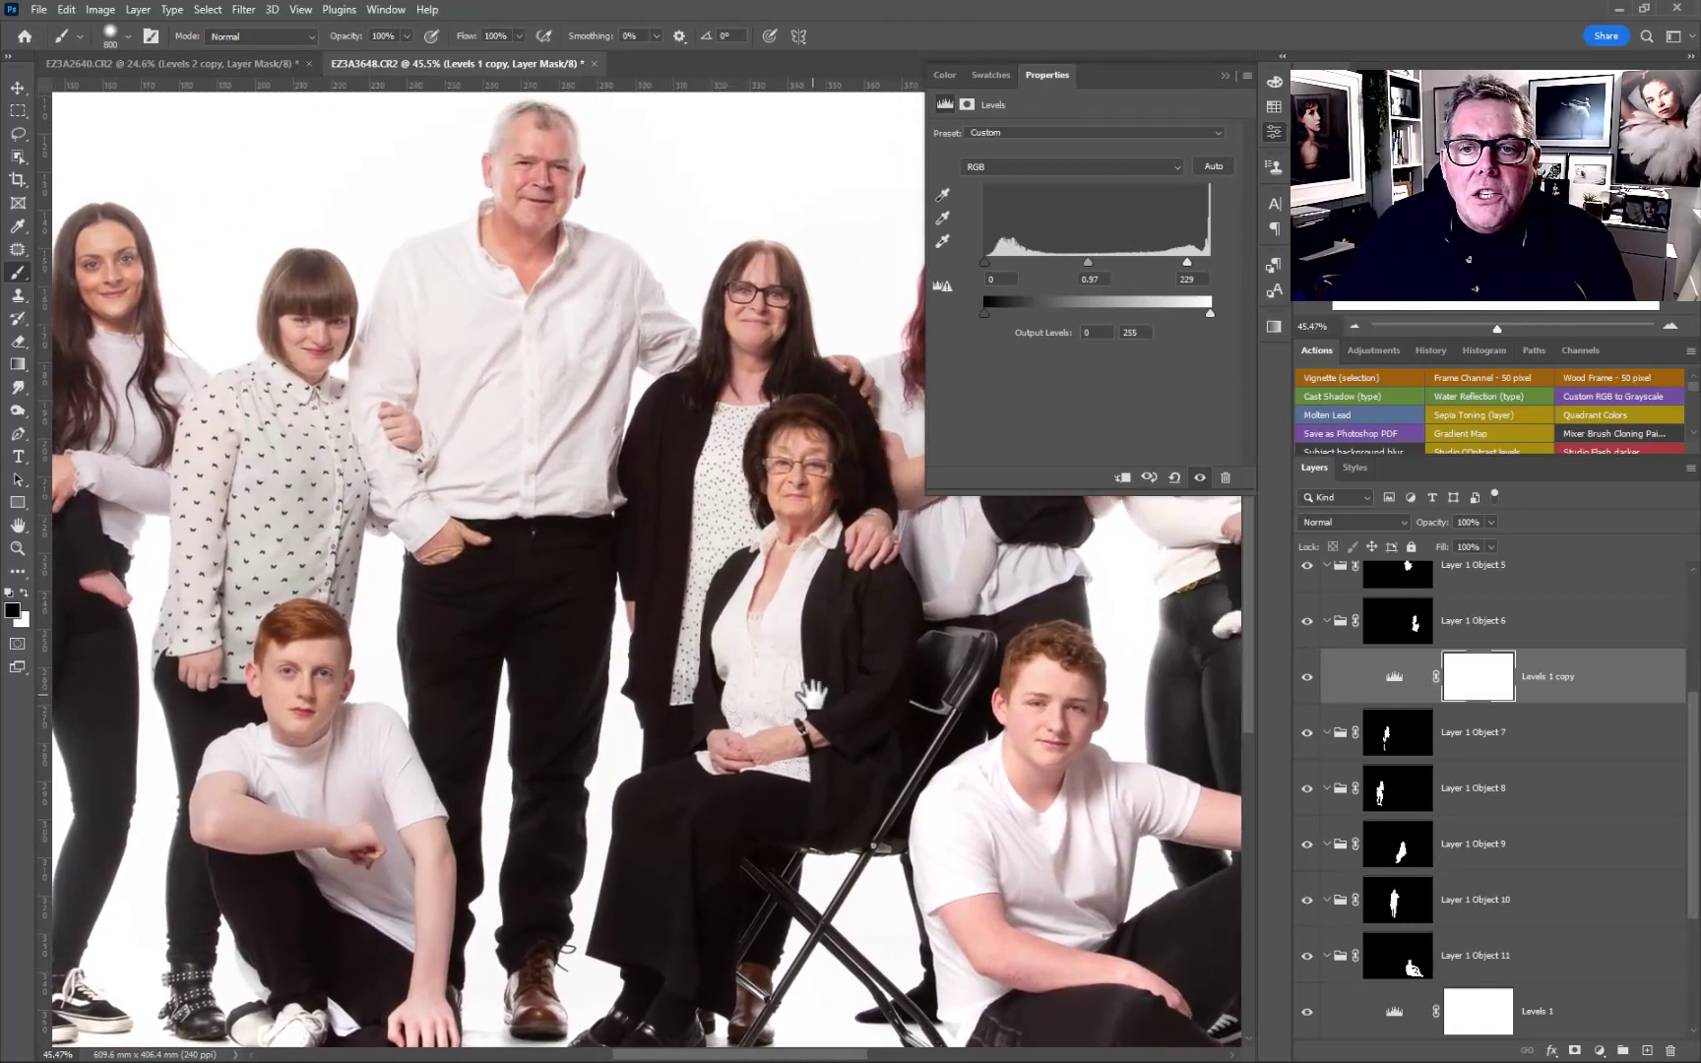
key("ctrl+0")
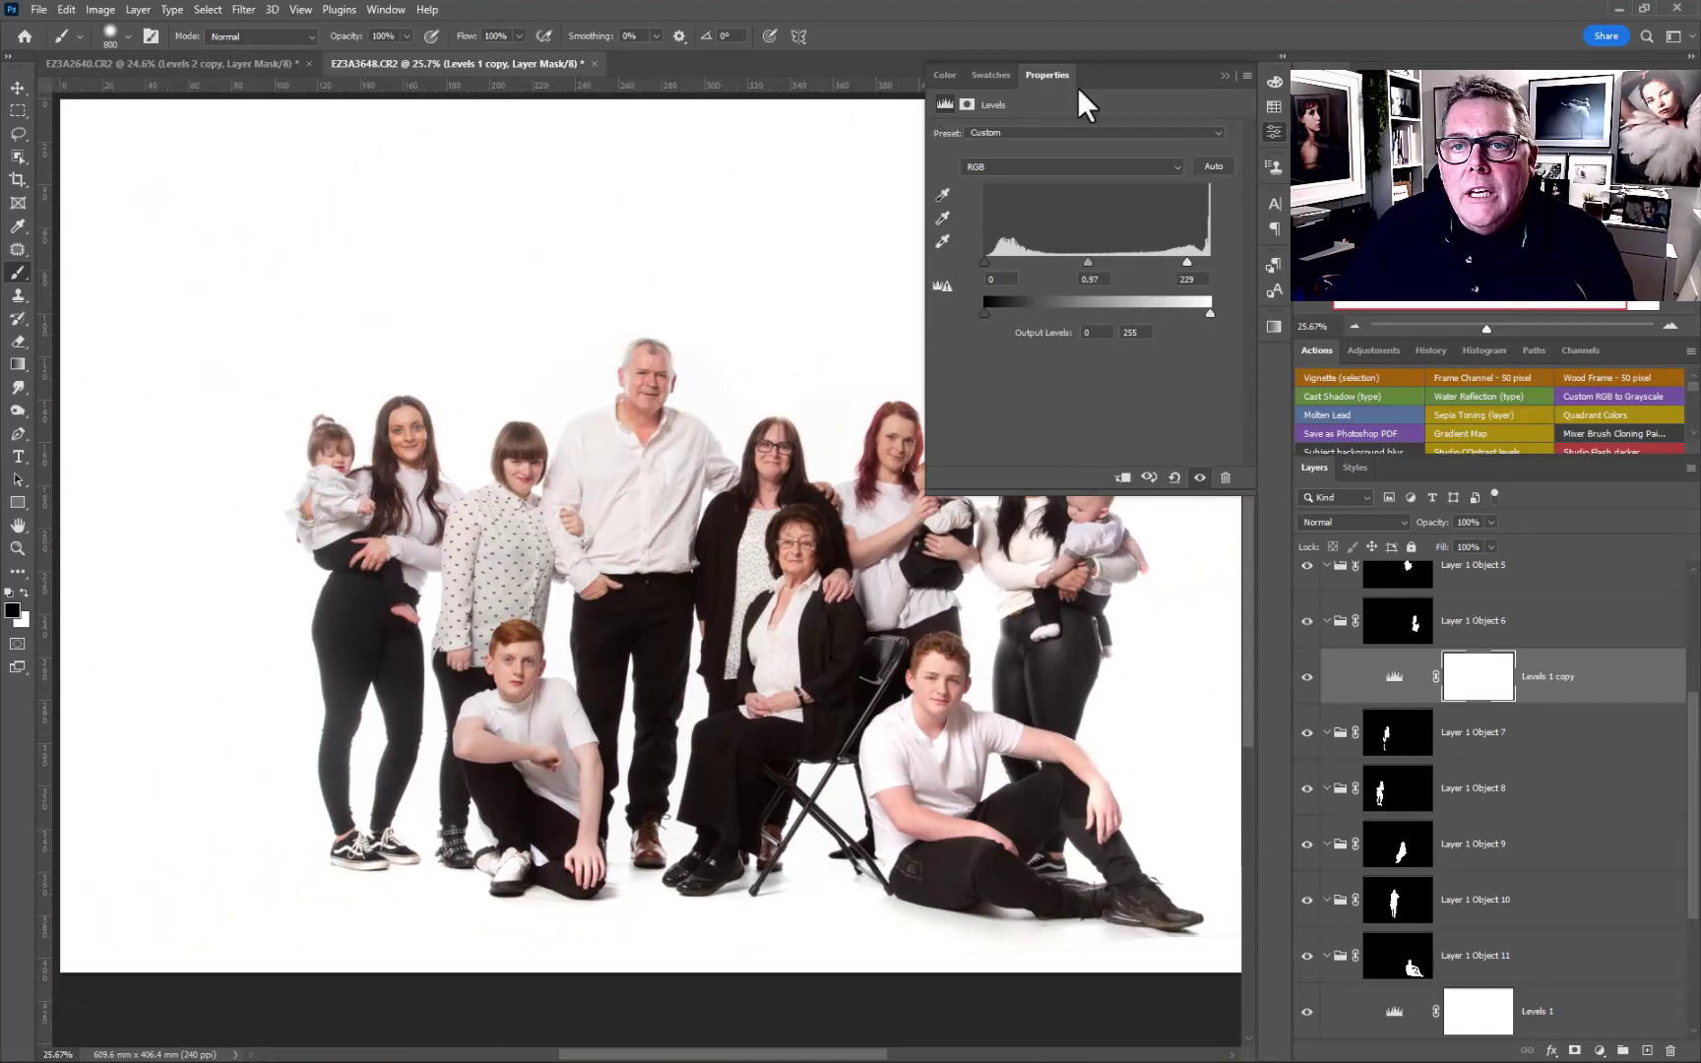
- Solo the original Background to compare, restore all layers, then switch to the beach photo
left_click(1227, 75)
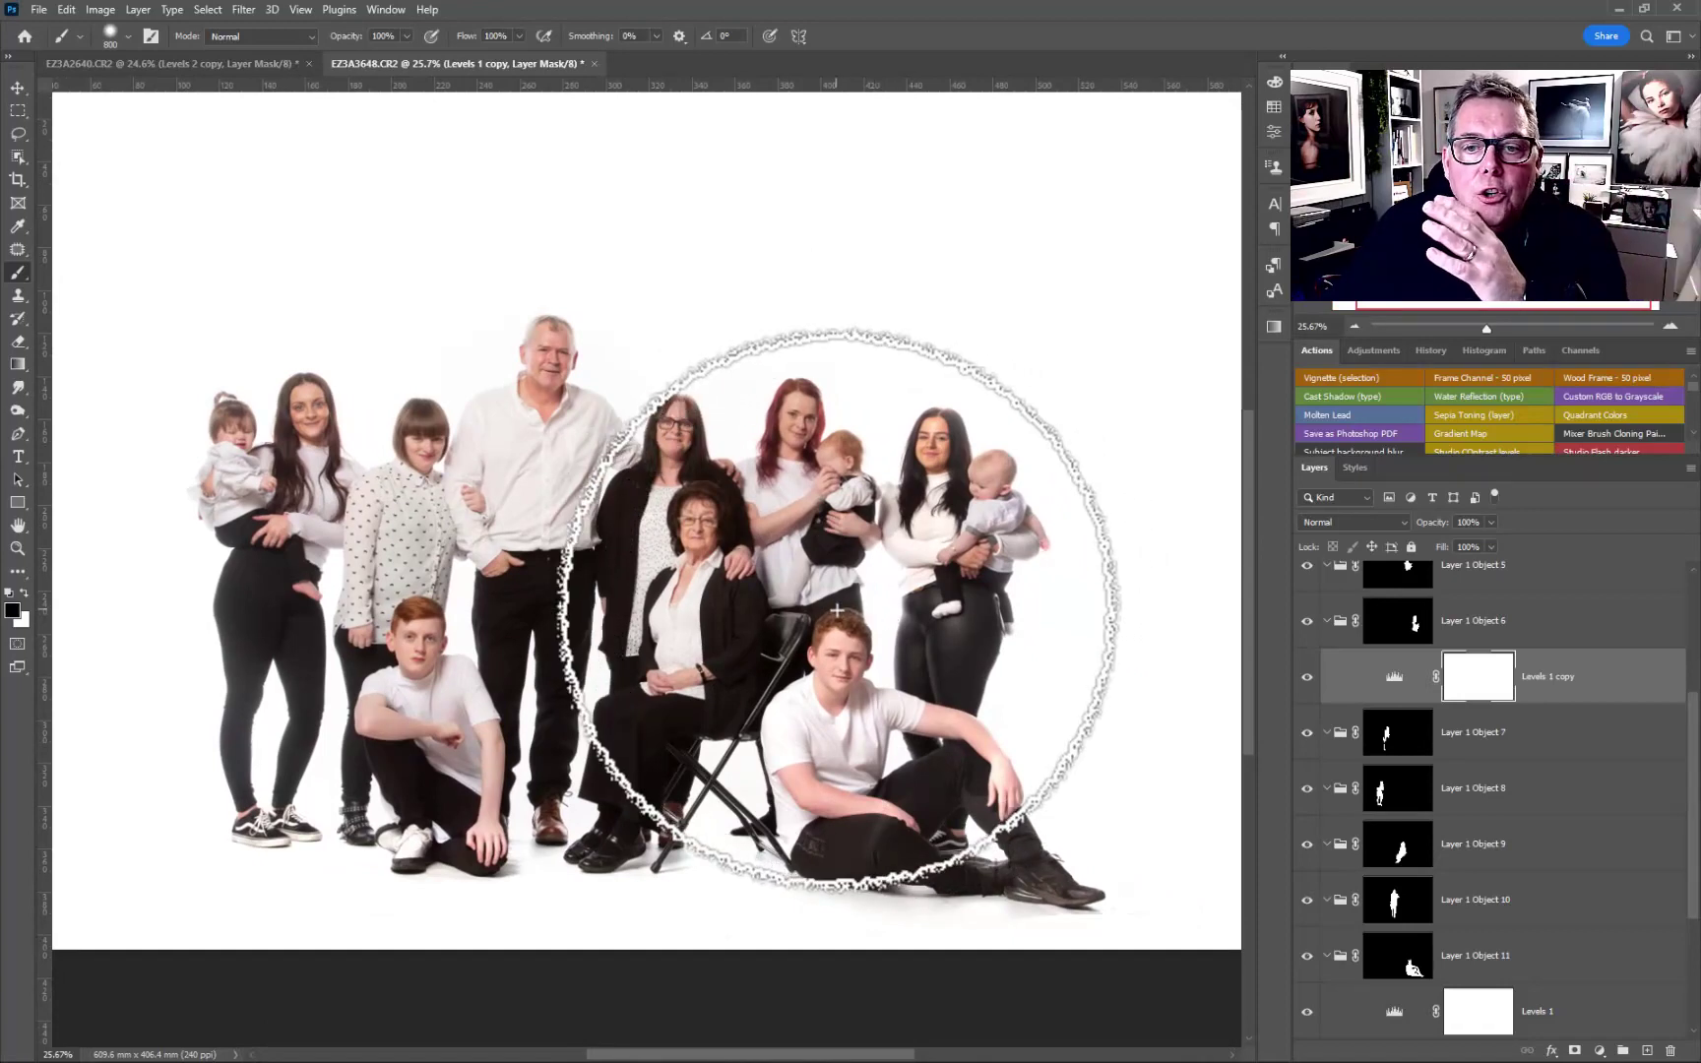
scroll(836, 610, "up", 2)
scroll(836, 610, "down", 1)
scroll(836, 610, "down", 1)
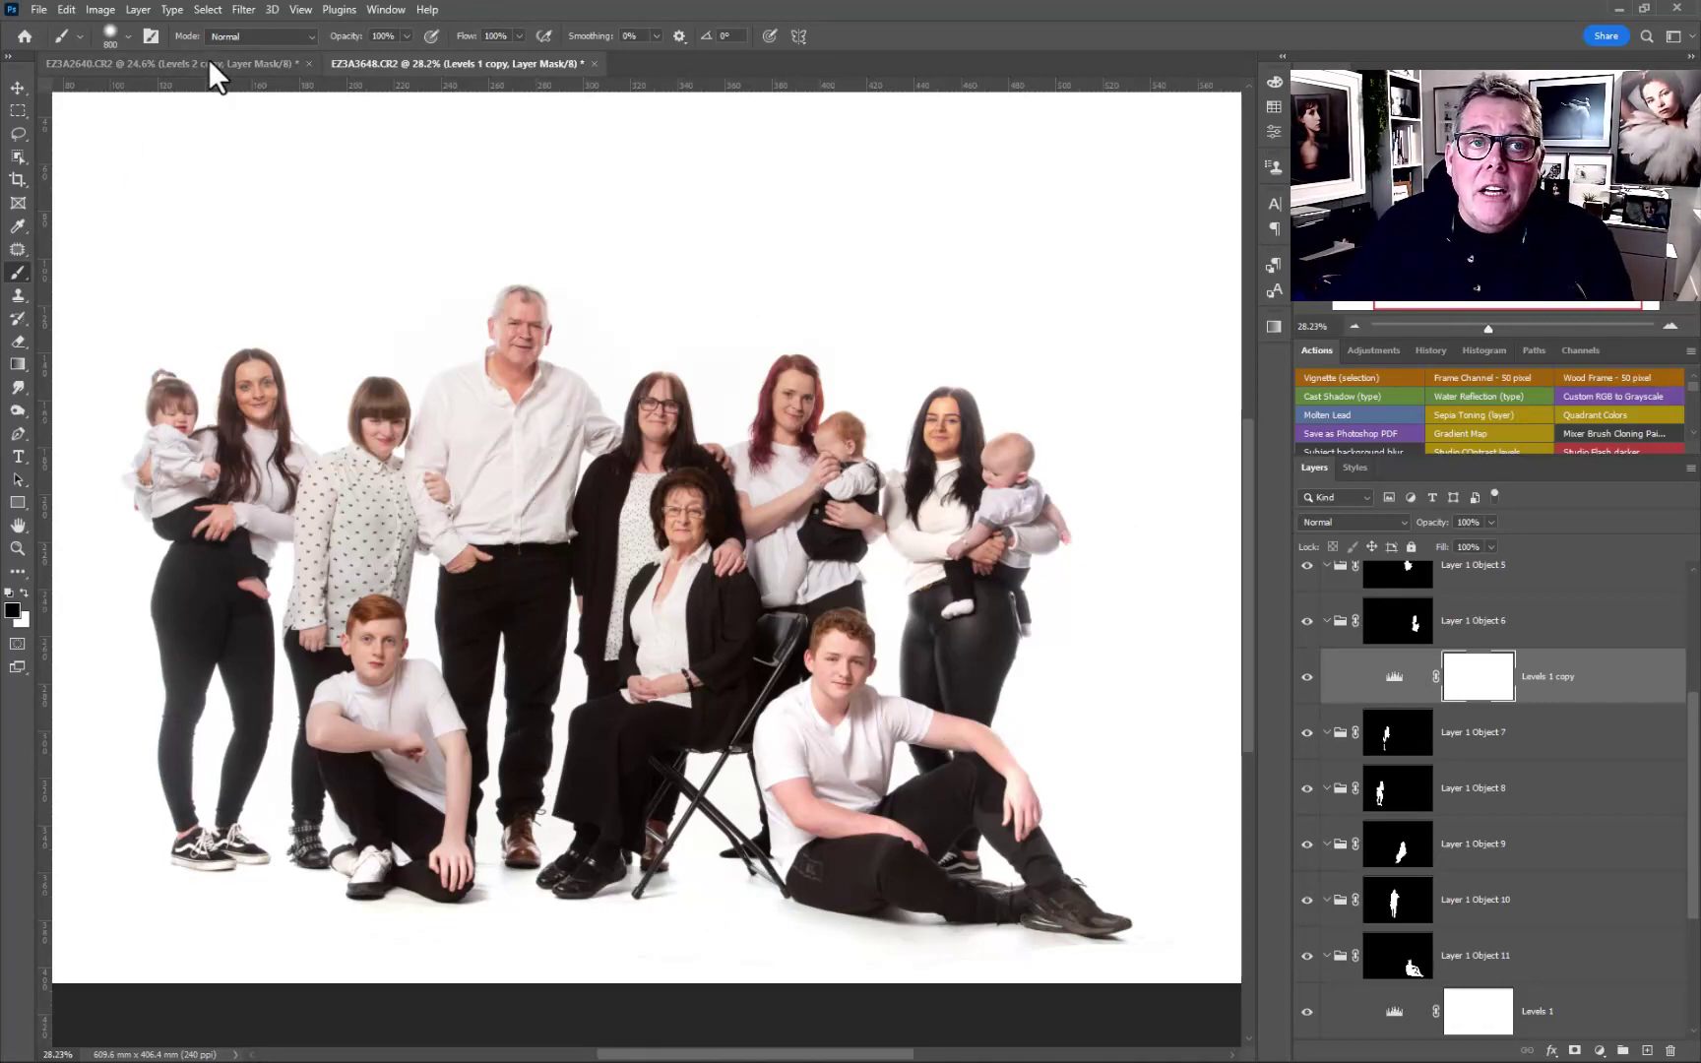
scroll(1327, 981, "down", 3)
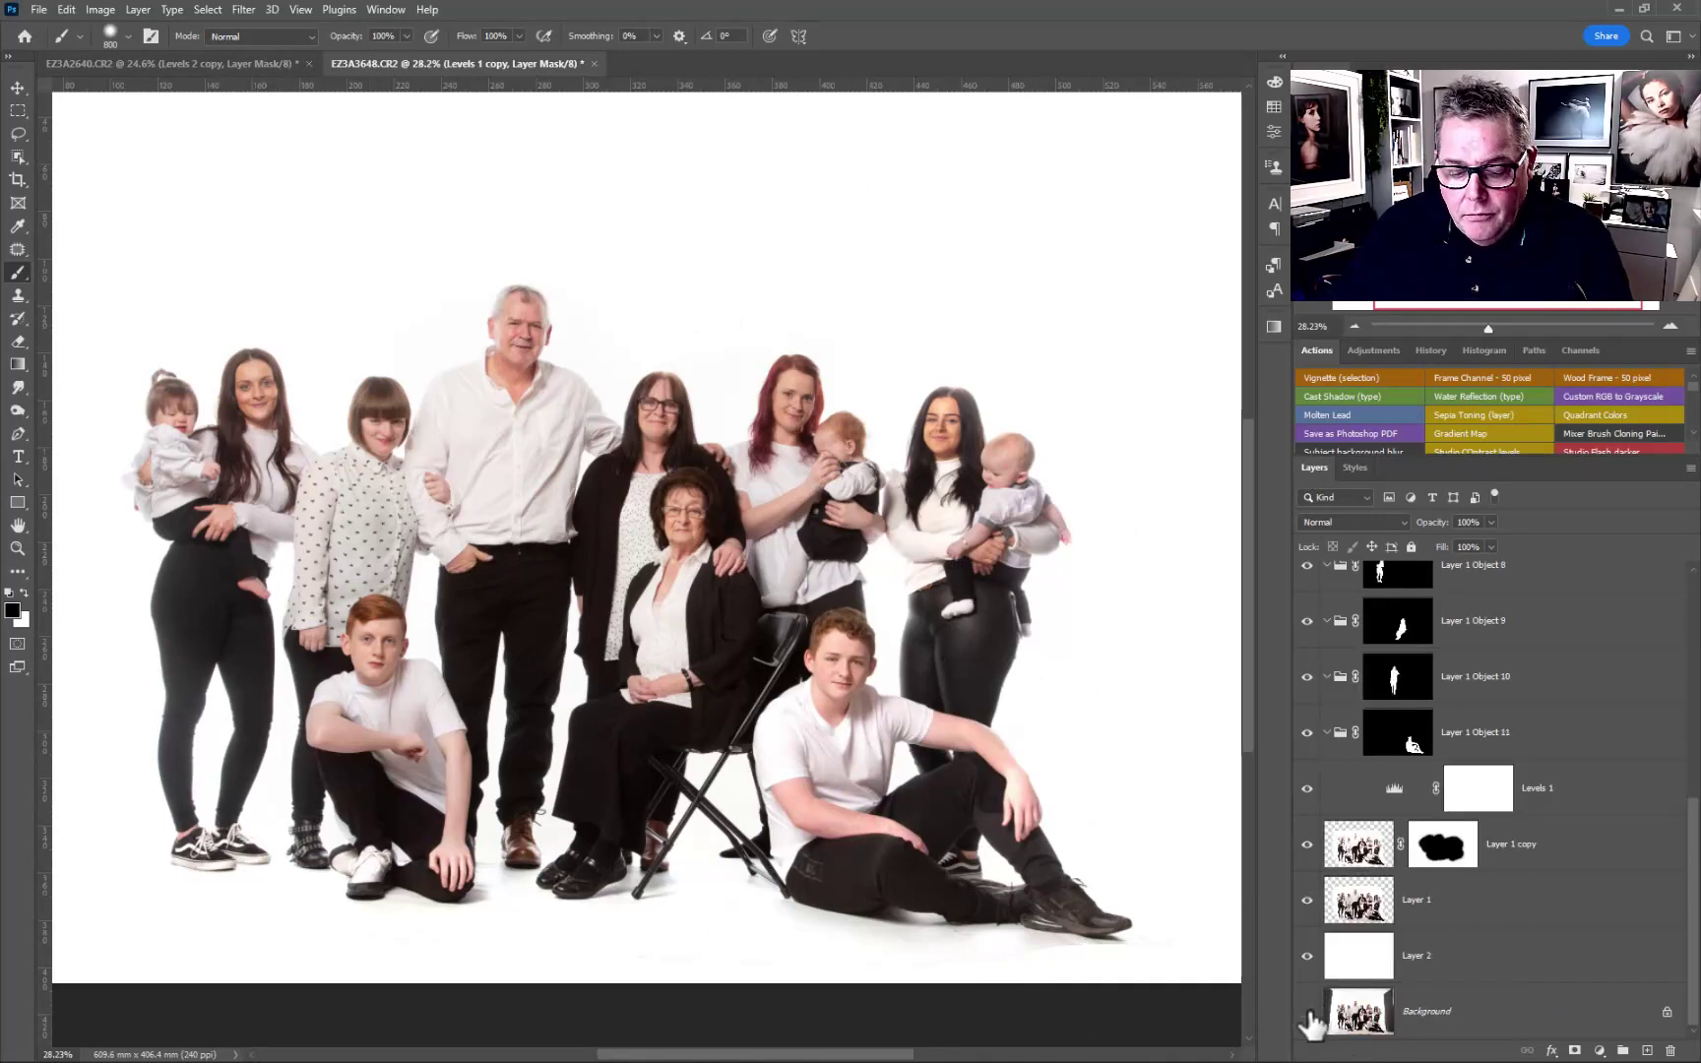
left_click(1308, 1014, "alt")
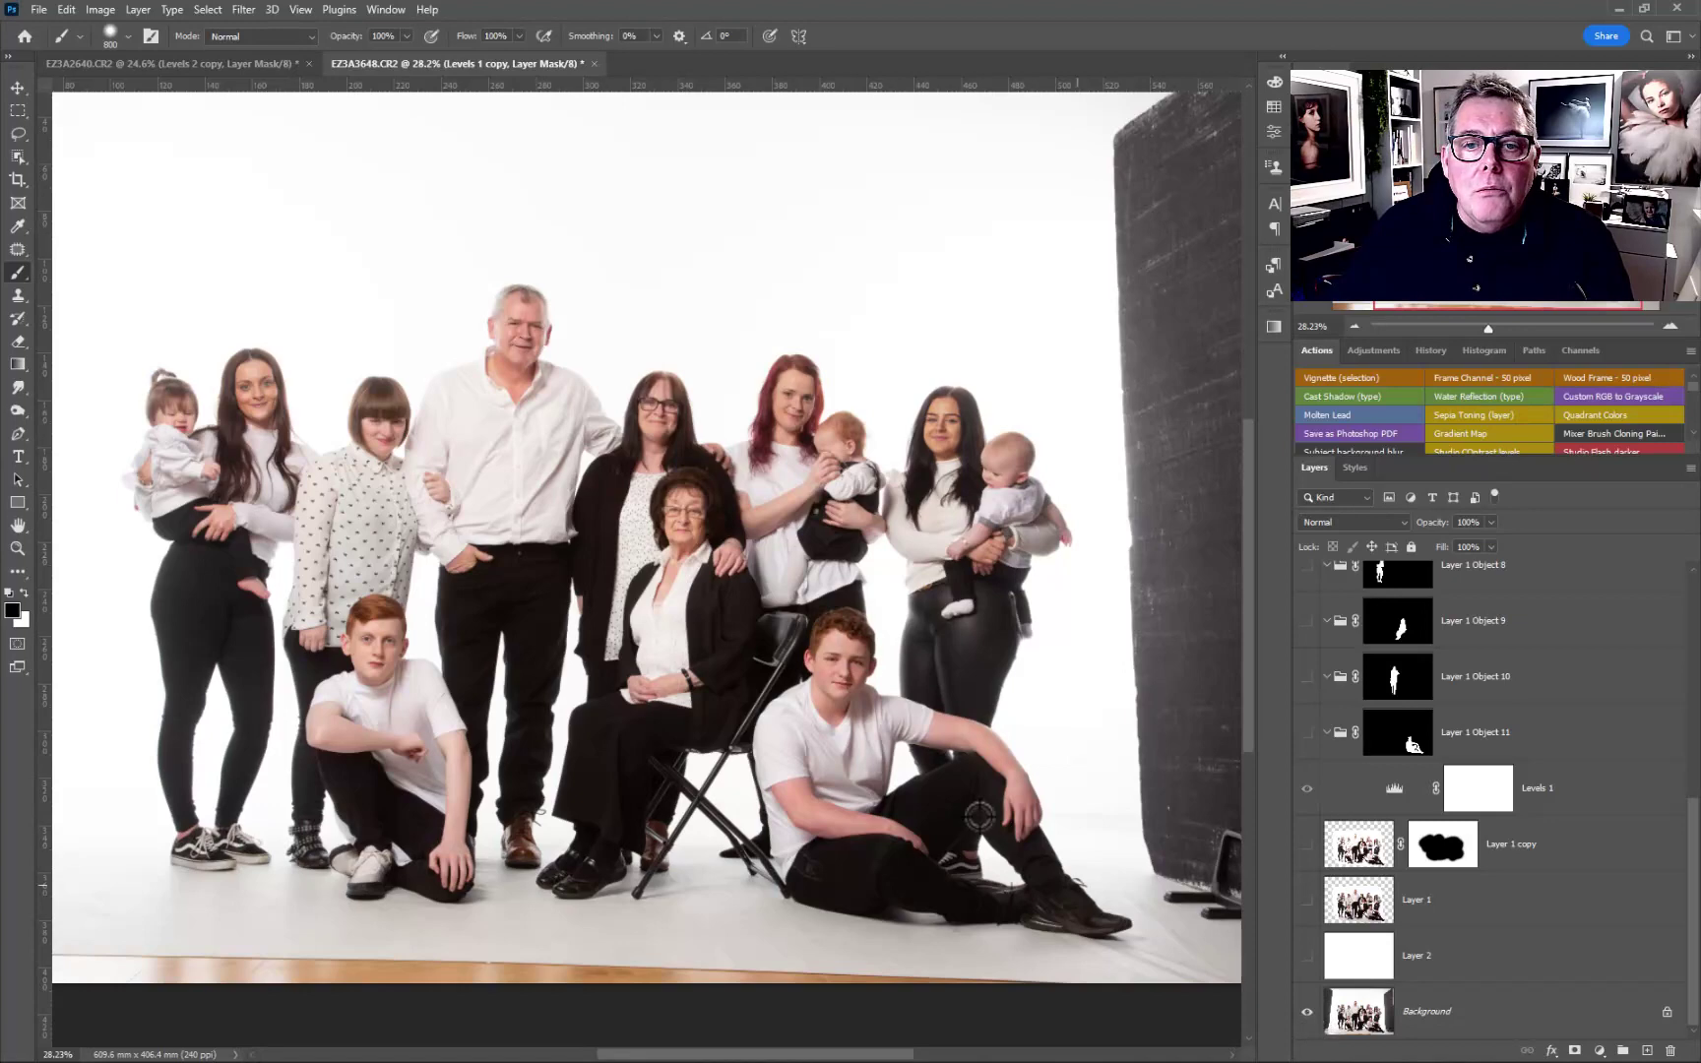
key("ctrl+minus")
left_click(1308, 1014, "alt")
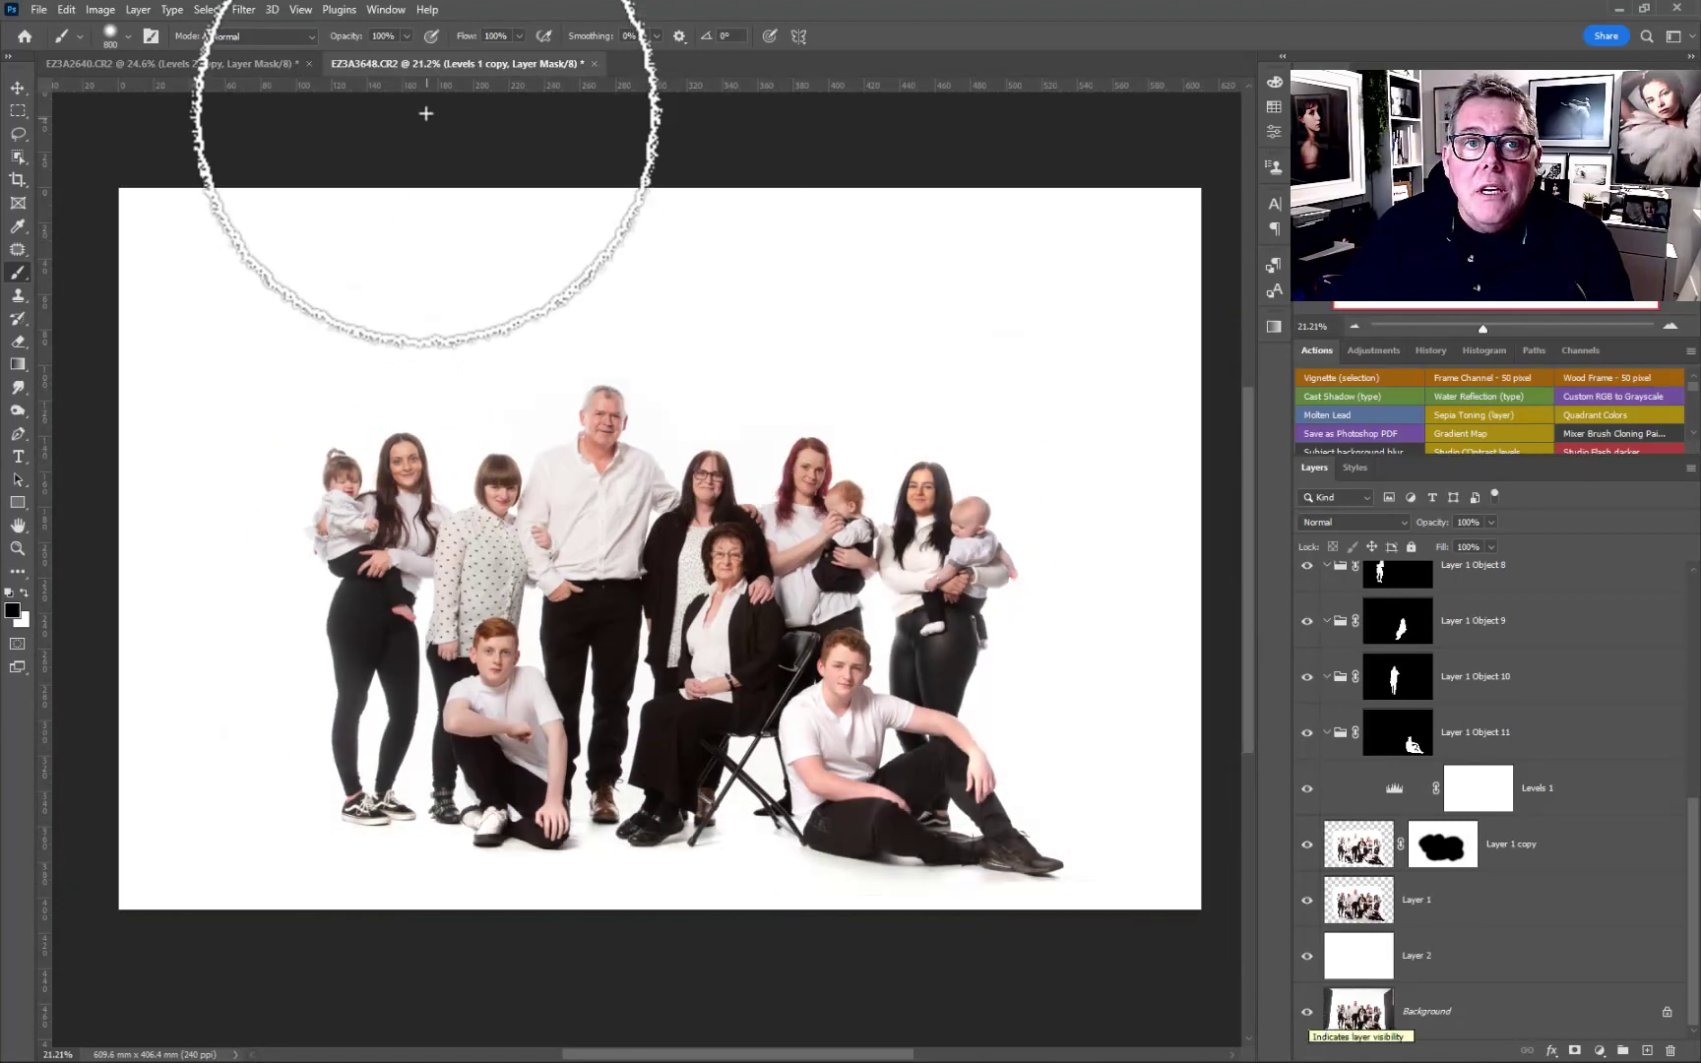
left_click(268, 65)
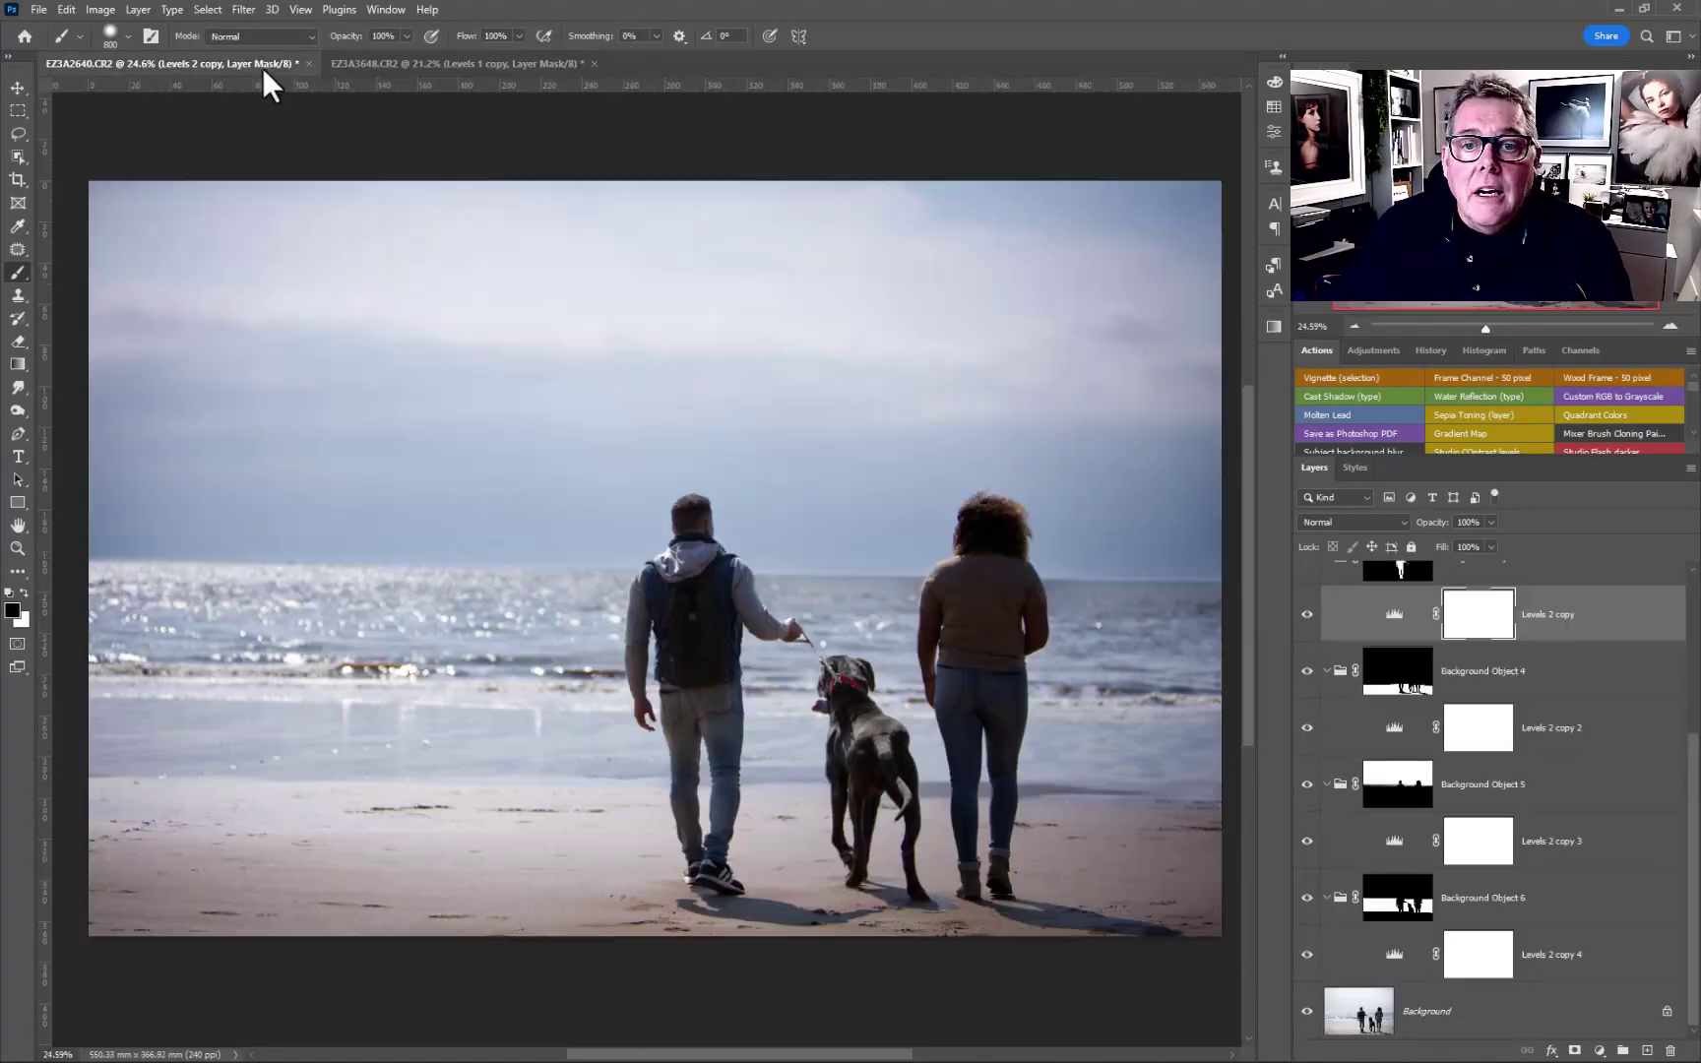
- Toggle the beach photo's Levels adjustments off and back on, then open the Layer menu
left_click(1306, 1012, "alt")
left_click(1307, 1014, "alt")
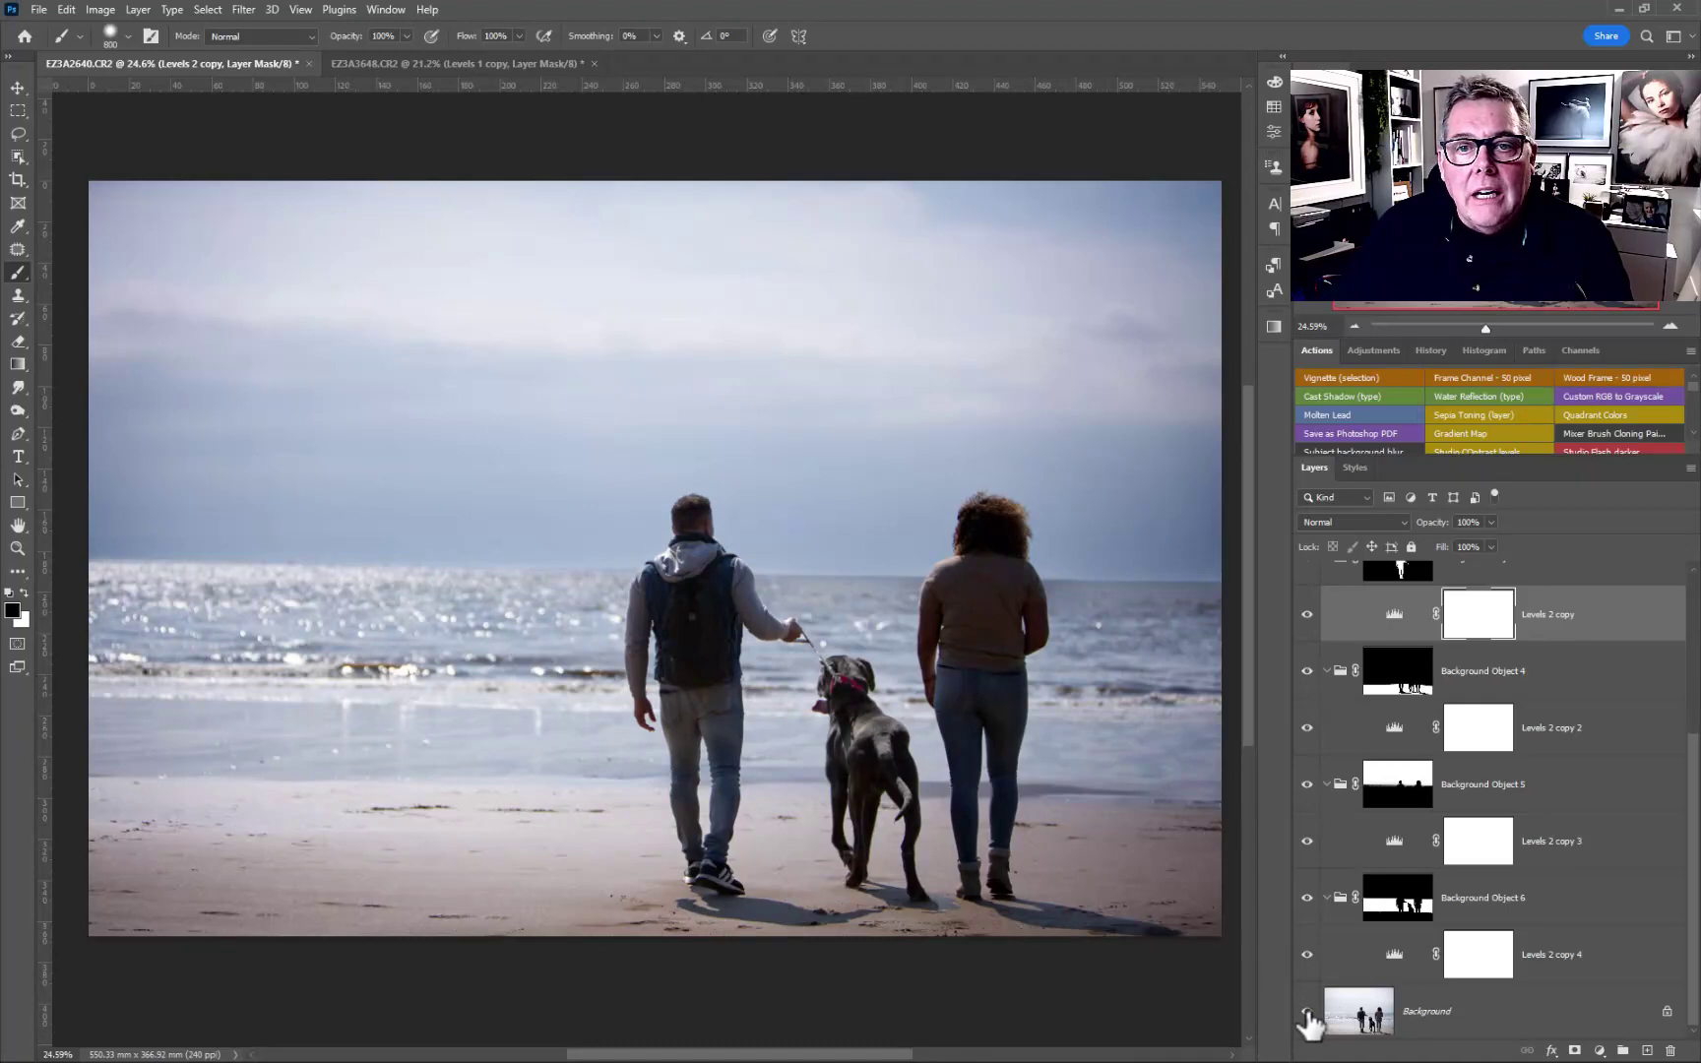
left_click(136, 10)
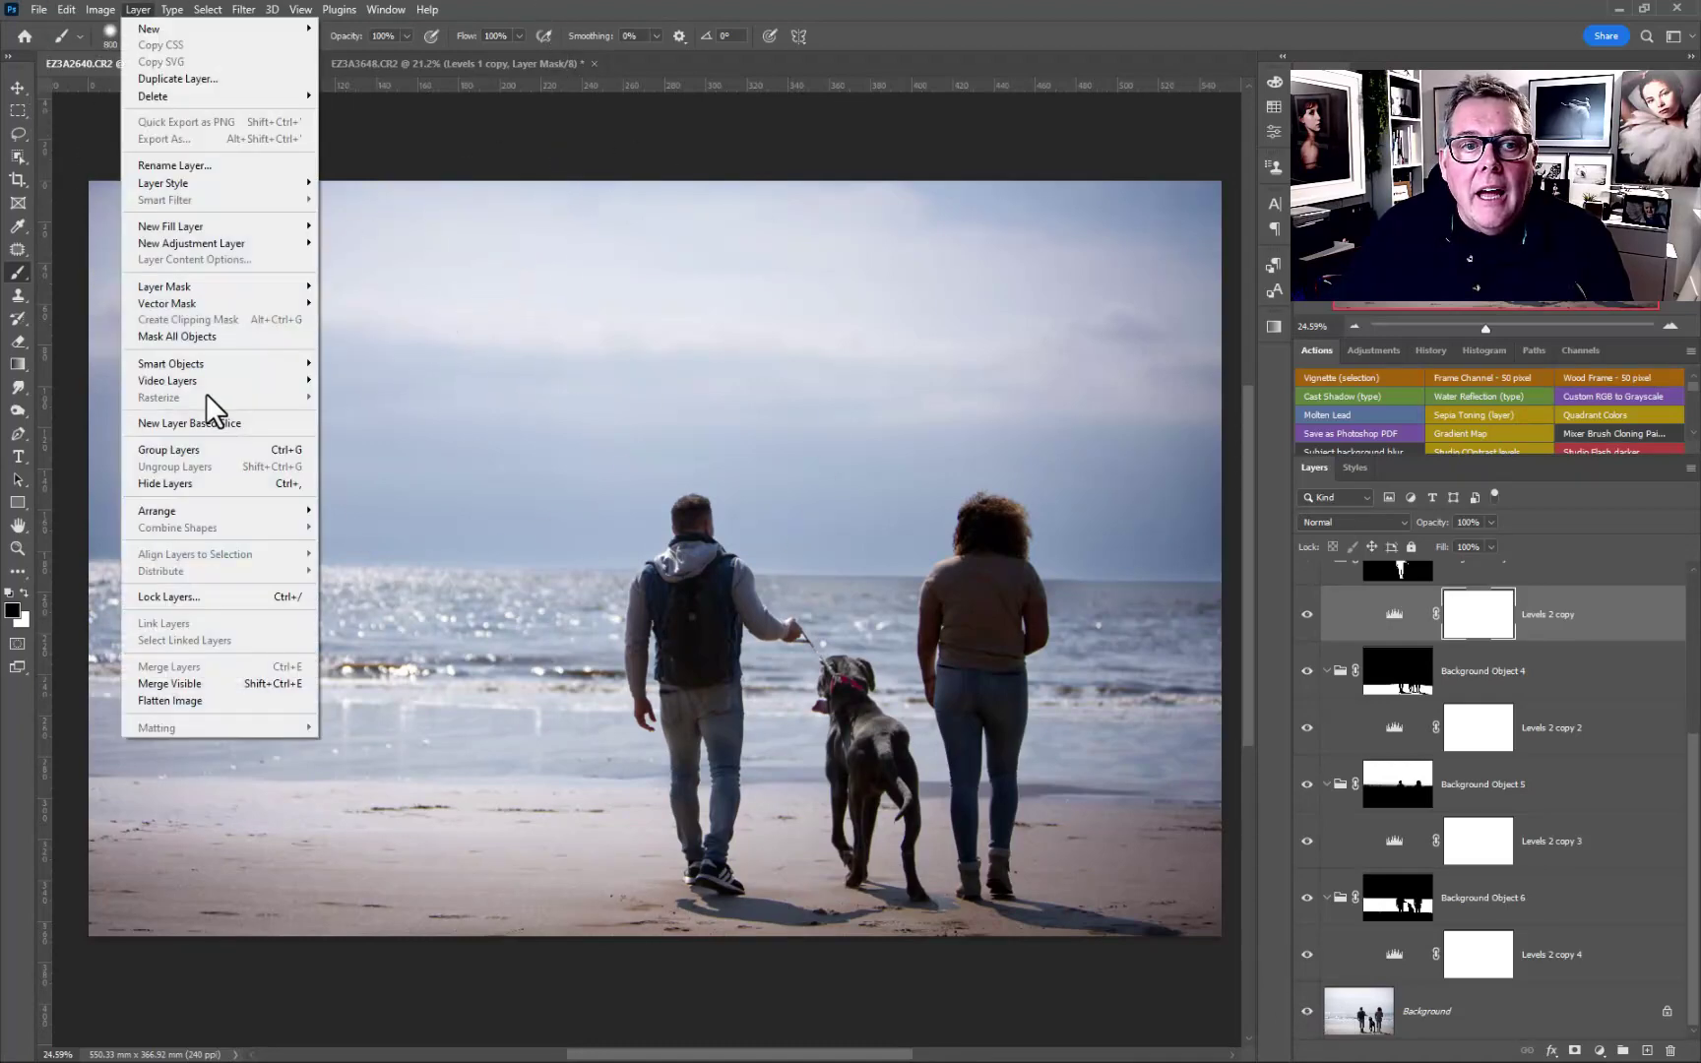